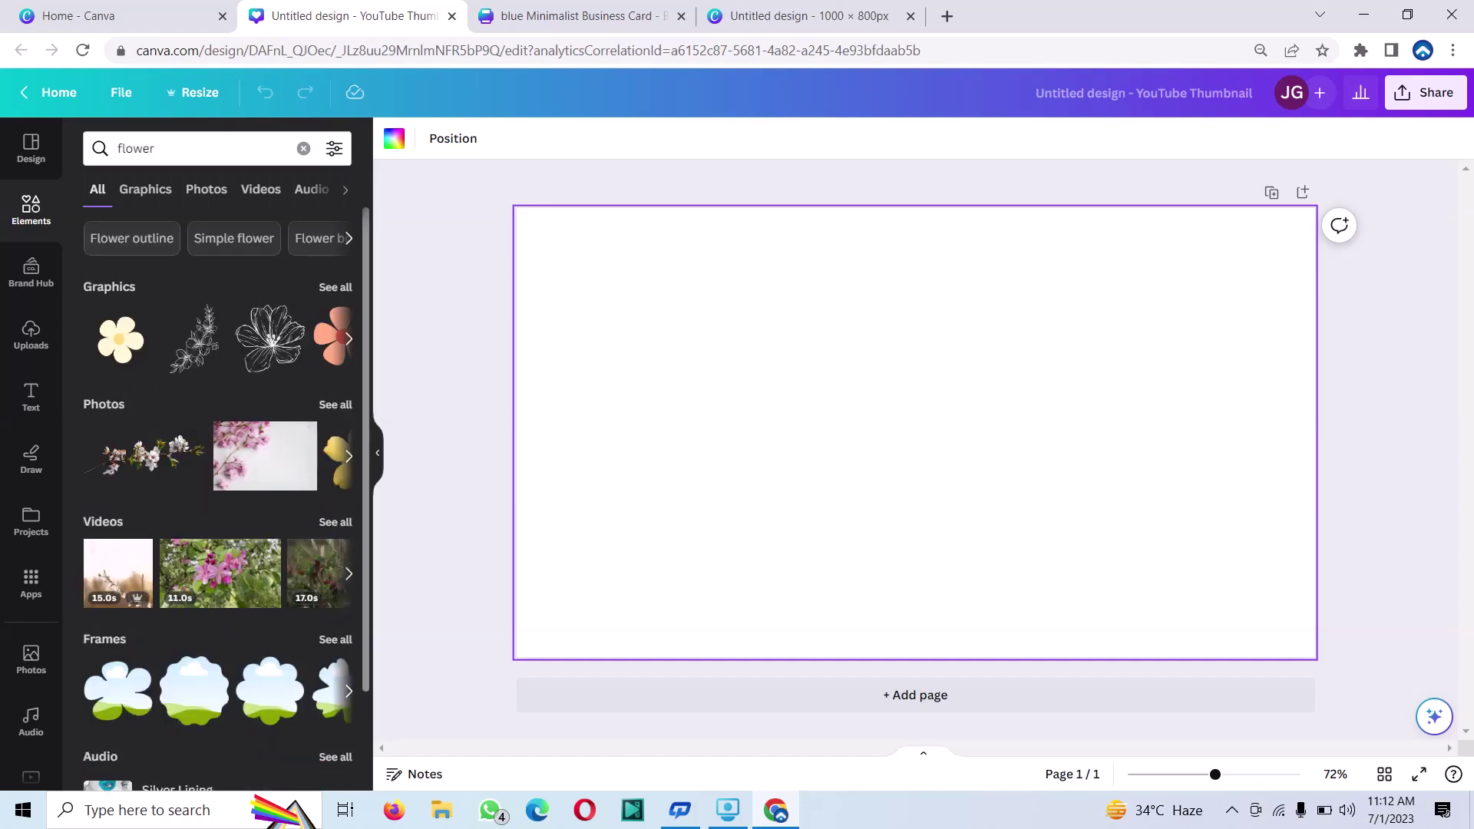
Add the pink blossom garland photo from the 'flower' search results to the blank design.
scroll(217, 456, right, 3)
scroll(217, 456, right, 3)
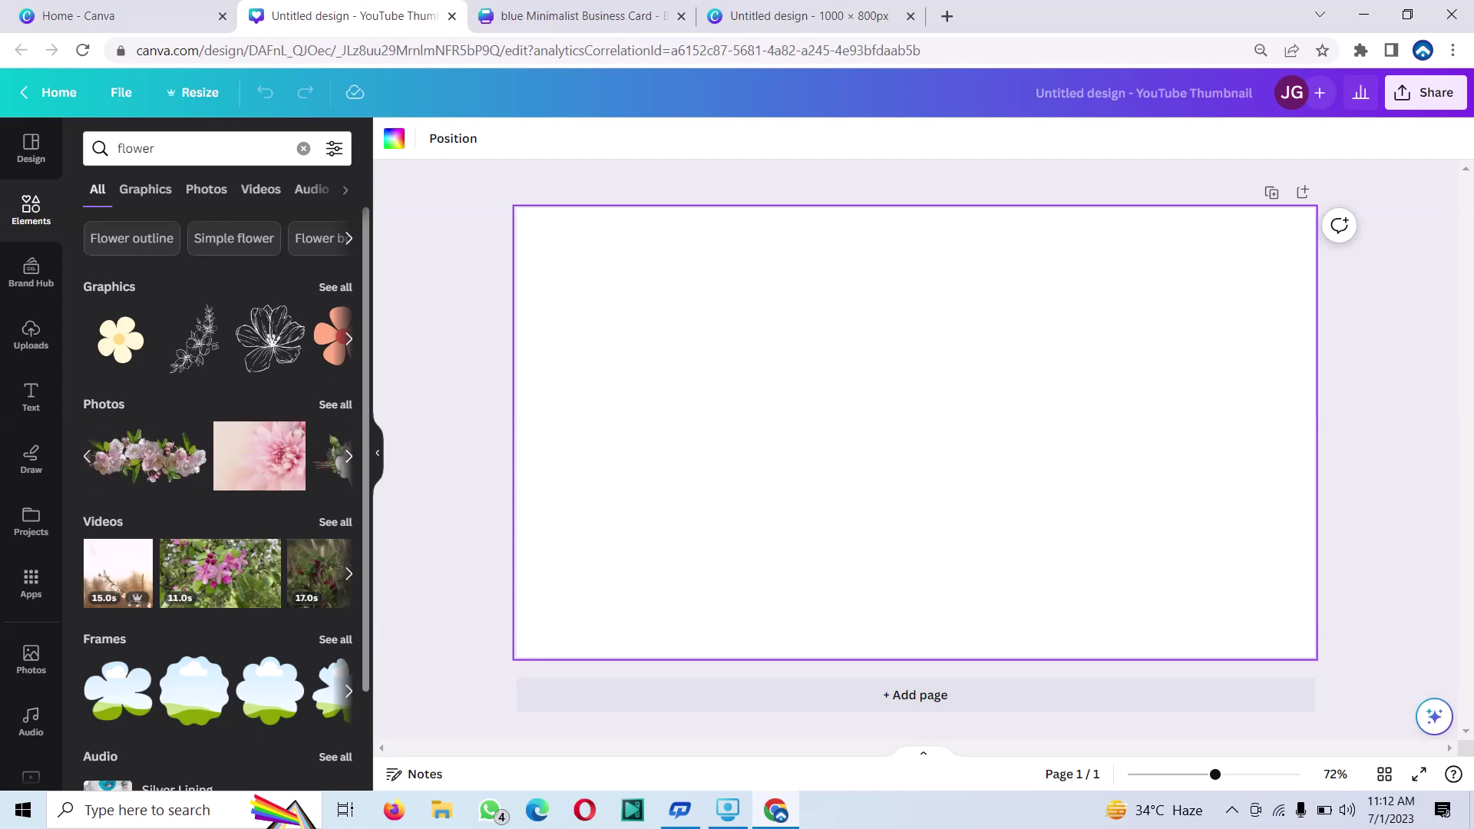
click(146, 456)
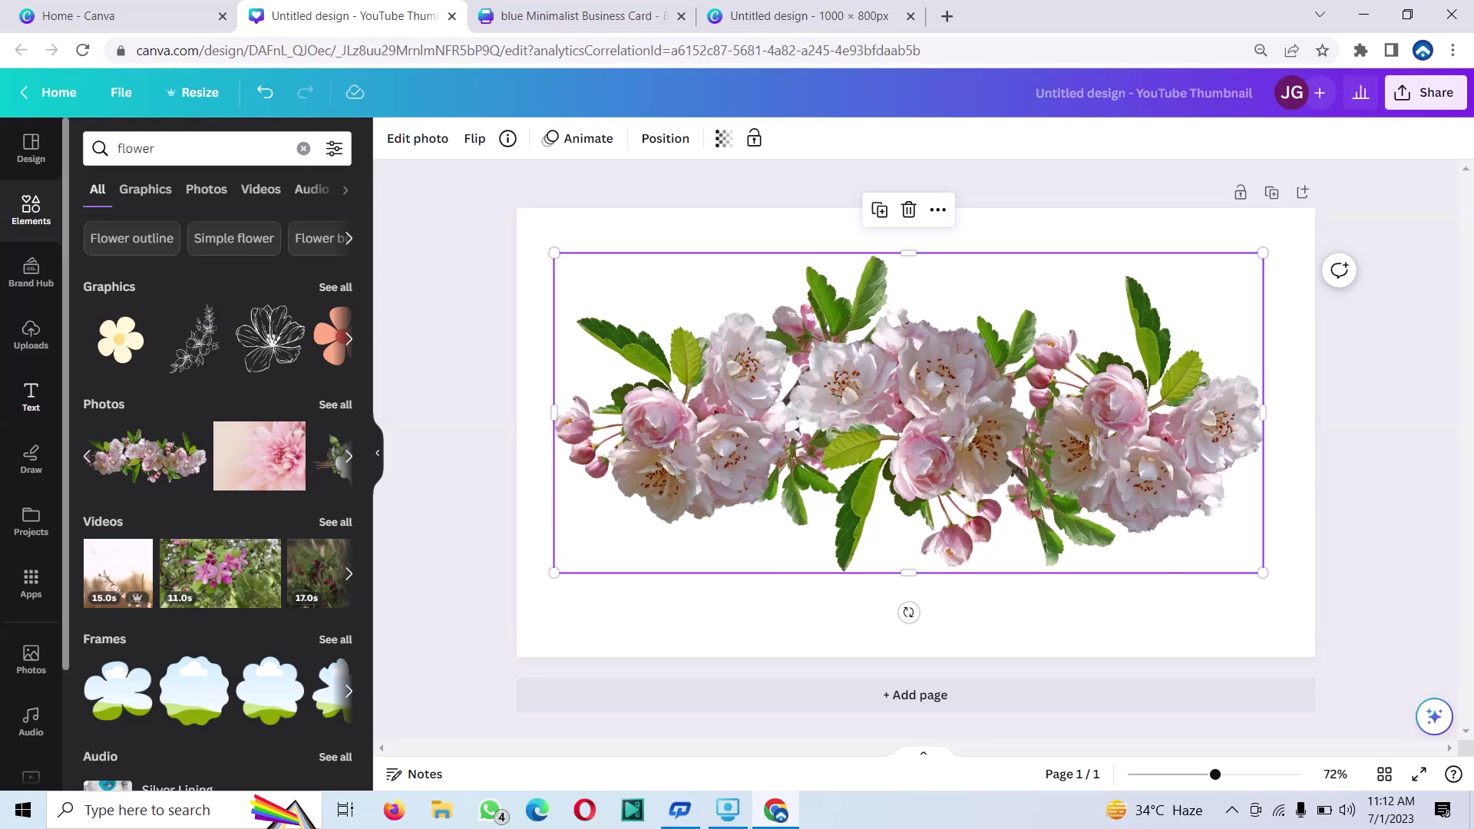
click(31, 395)
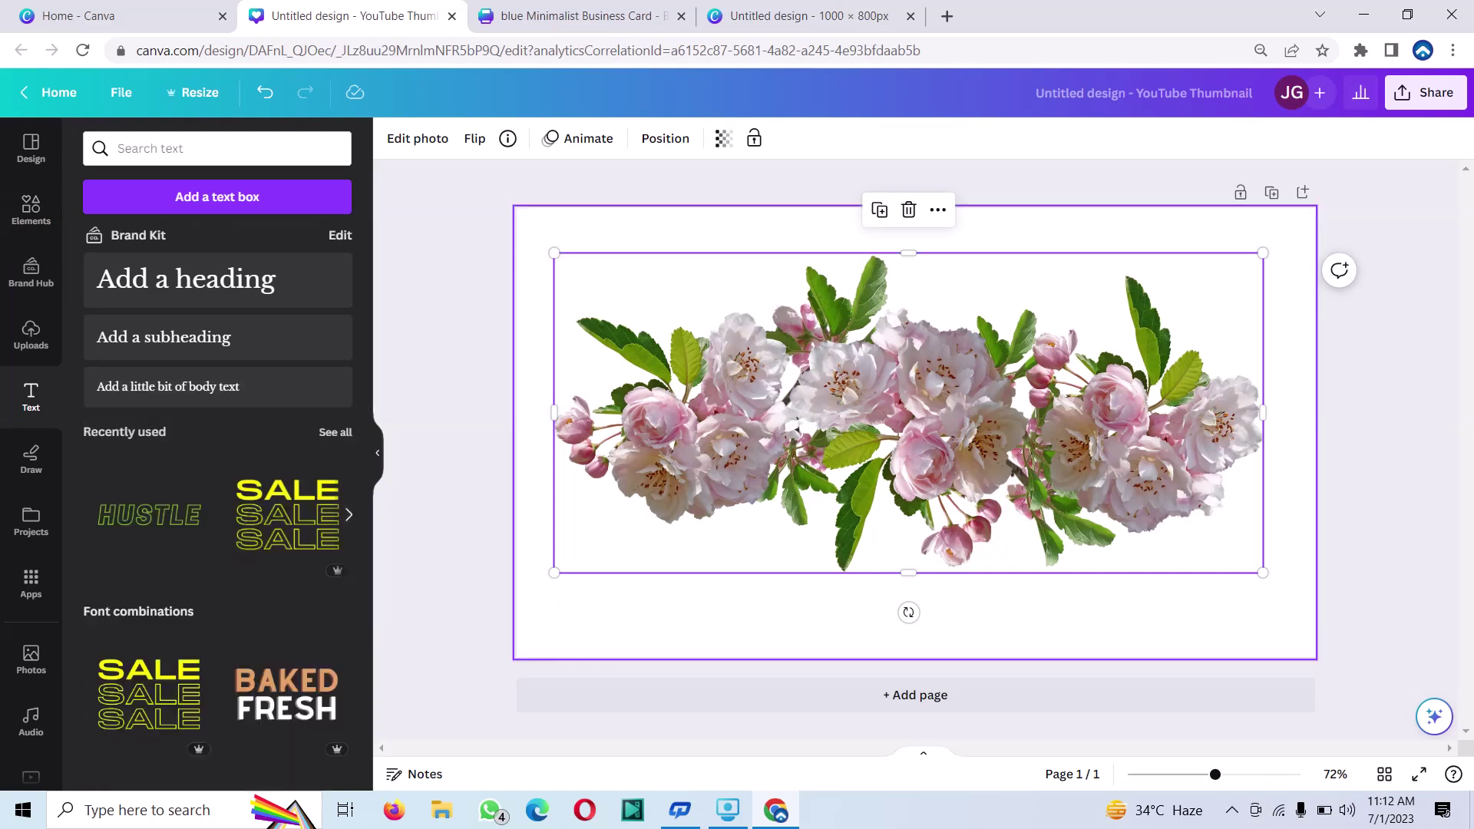
Change the page background from white to the custom magenta colour #A42B74.
key(Escape)
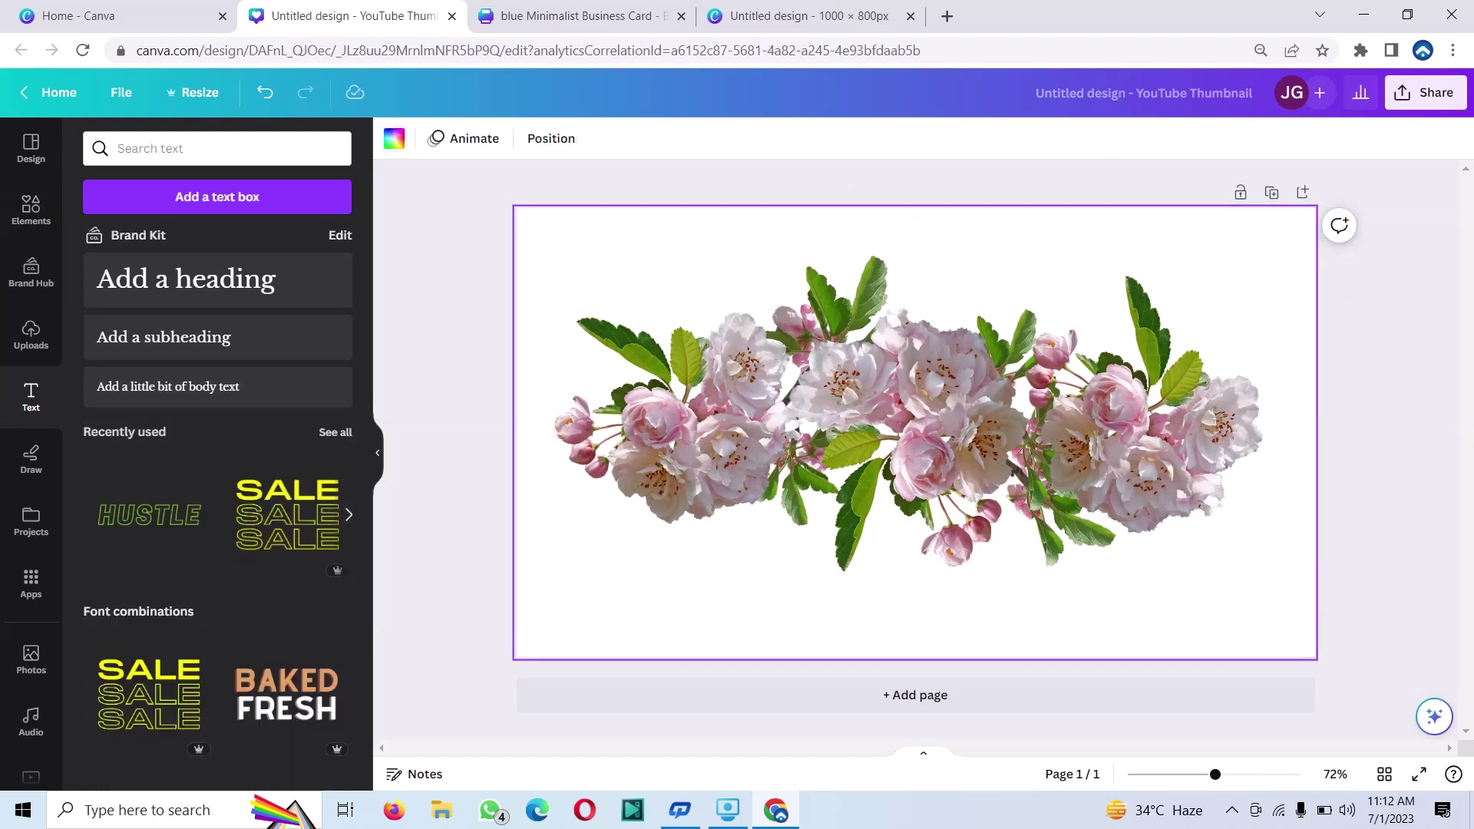
click(394, 138)
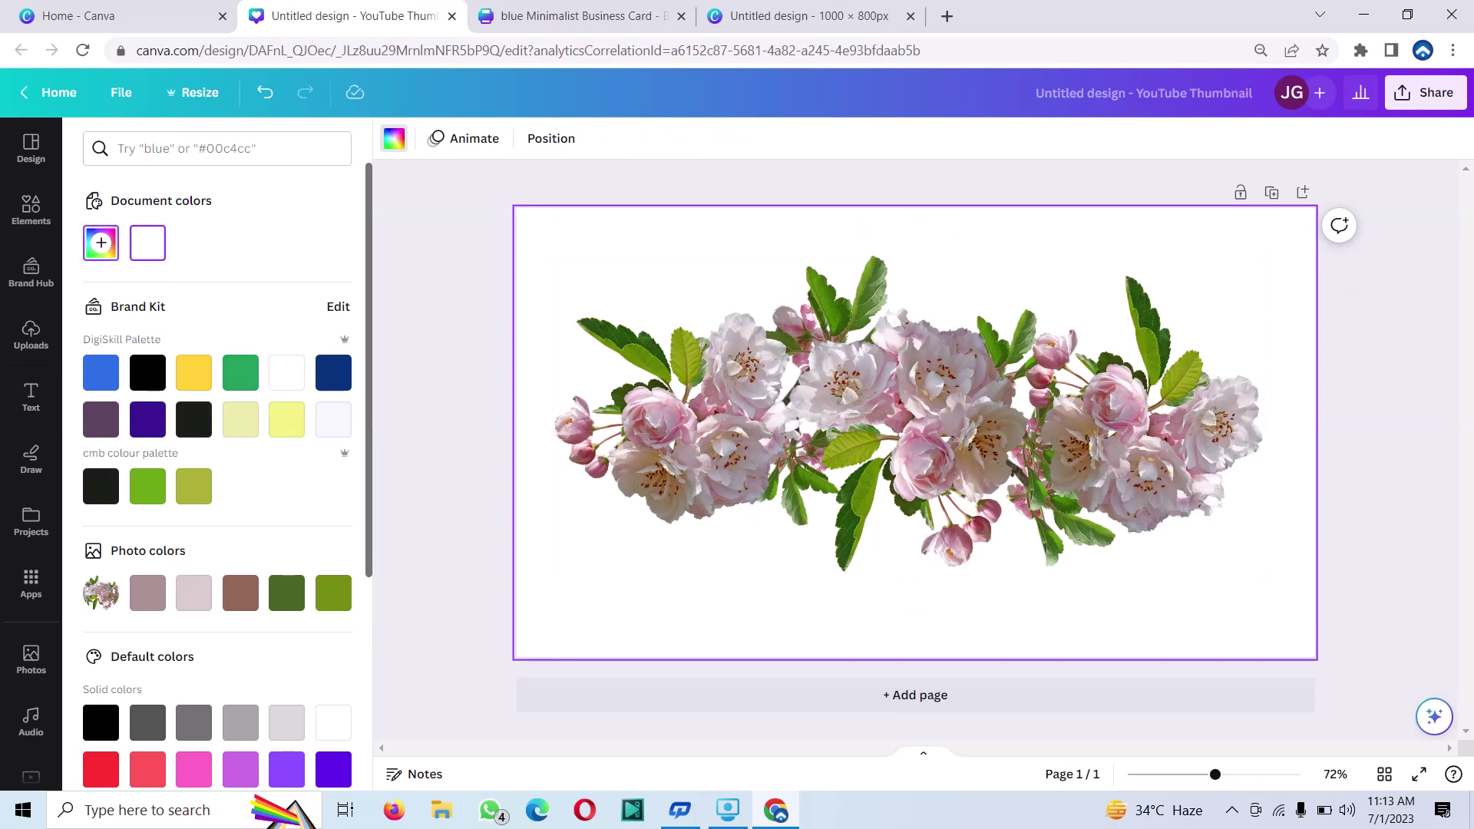
click(100, 243)
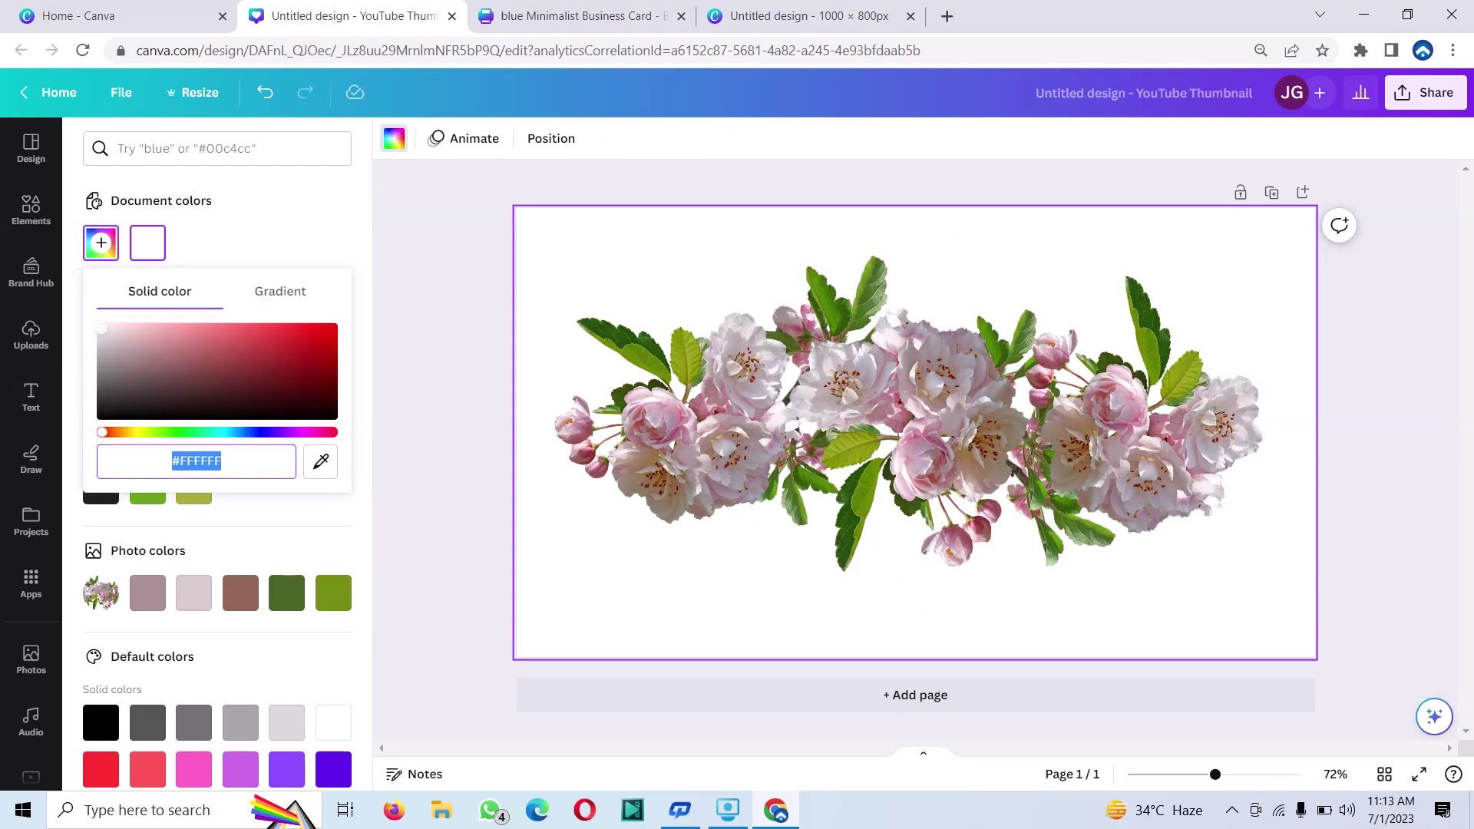
click(255, 433)
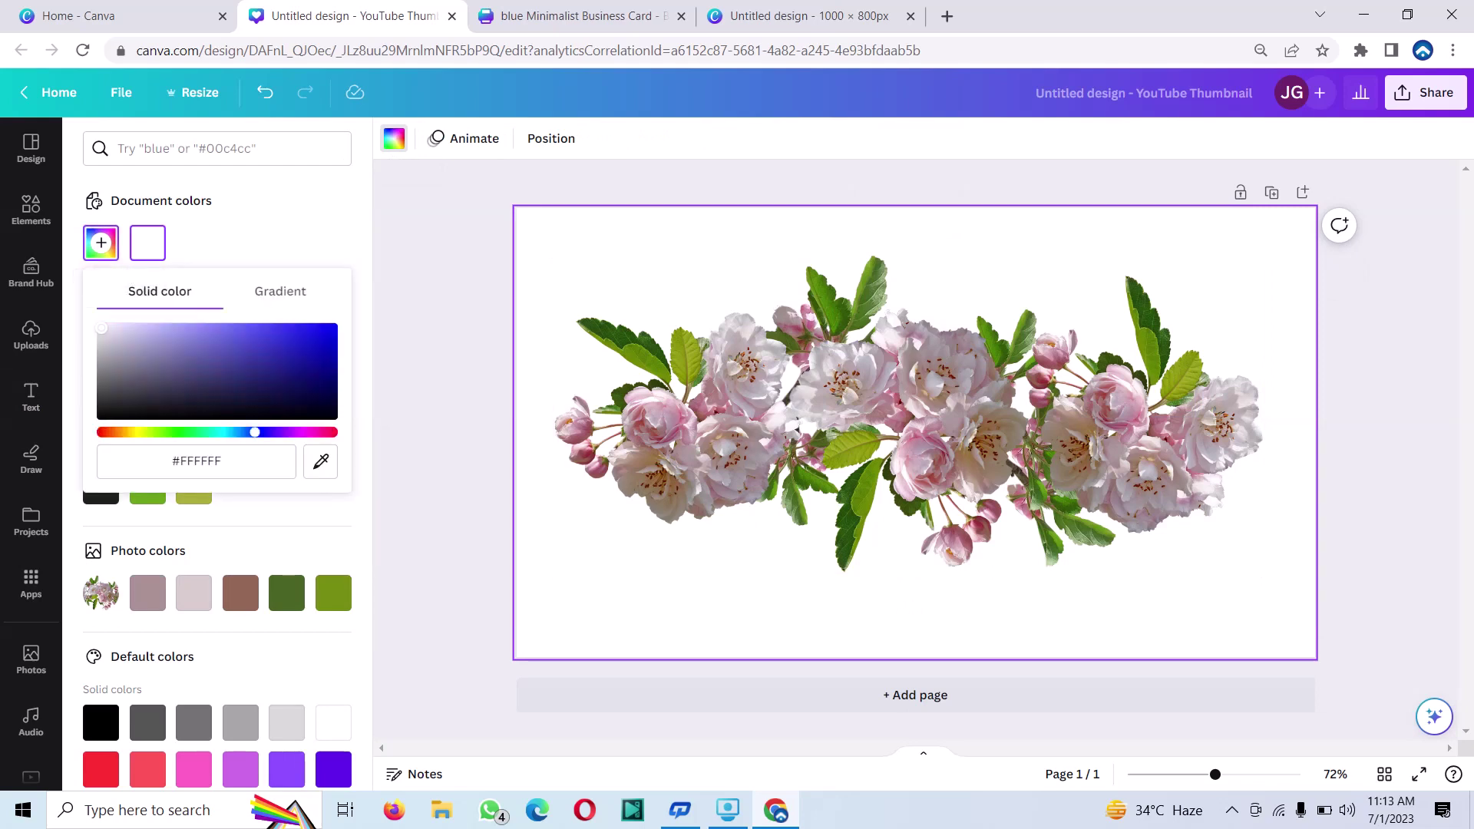
click(266, 369)
mouse_move(267, 370)
mouse_down()
mouse_move(241, 360)
mouse_move(159, 383)
mouse_move(261, 390)
mouse_move(288, 432)
mouse_move(310, 432)
mouse_up()
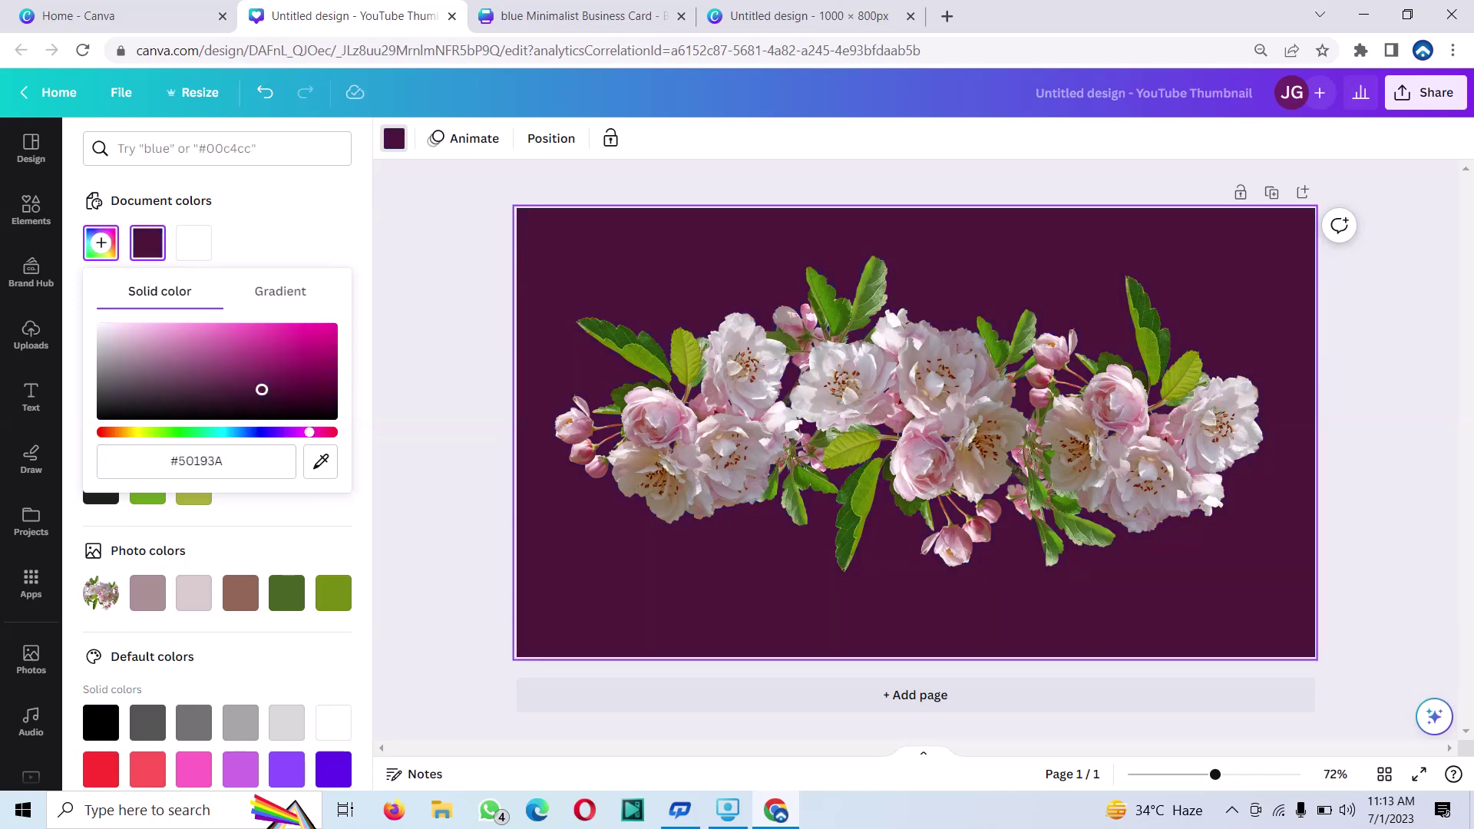
drag(262, 389, 275, 357)
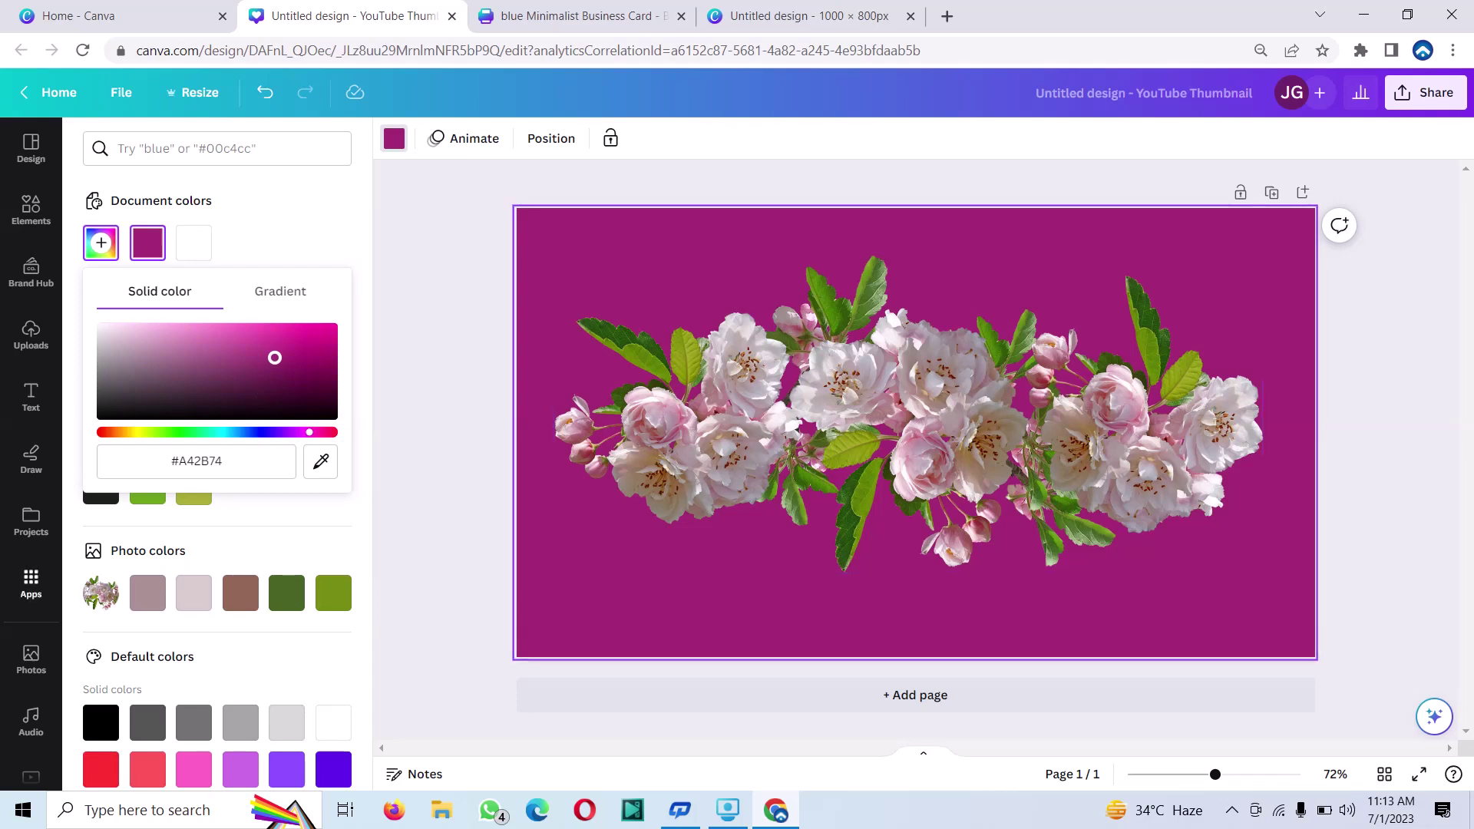
click(30, 397)
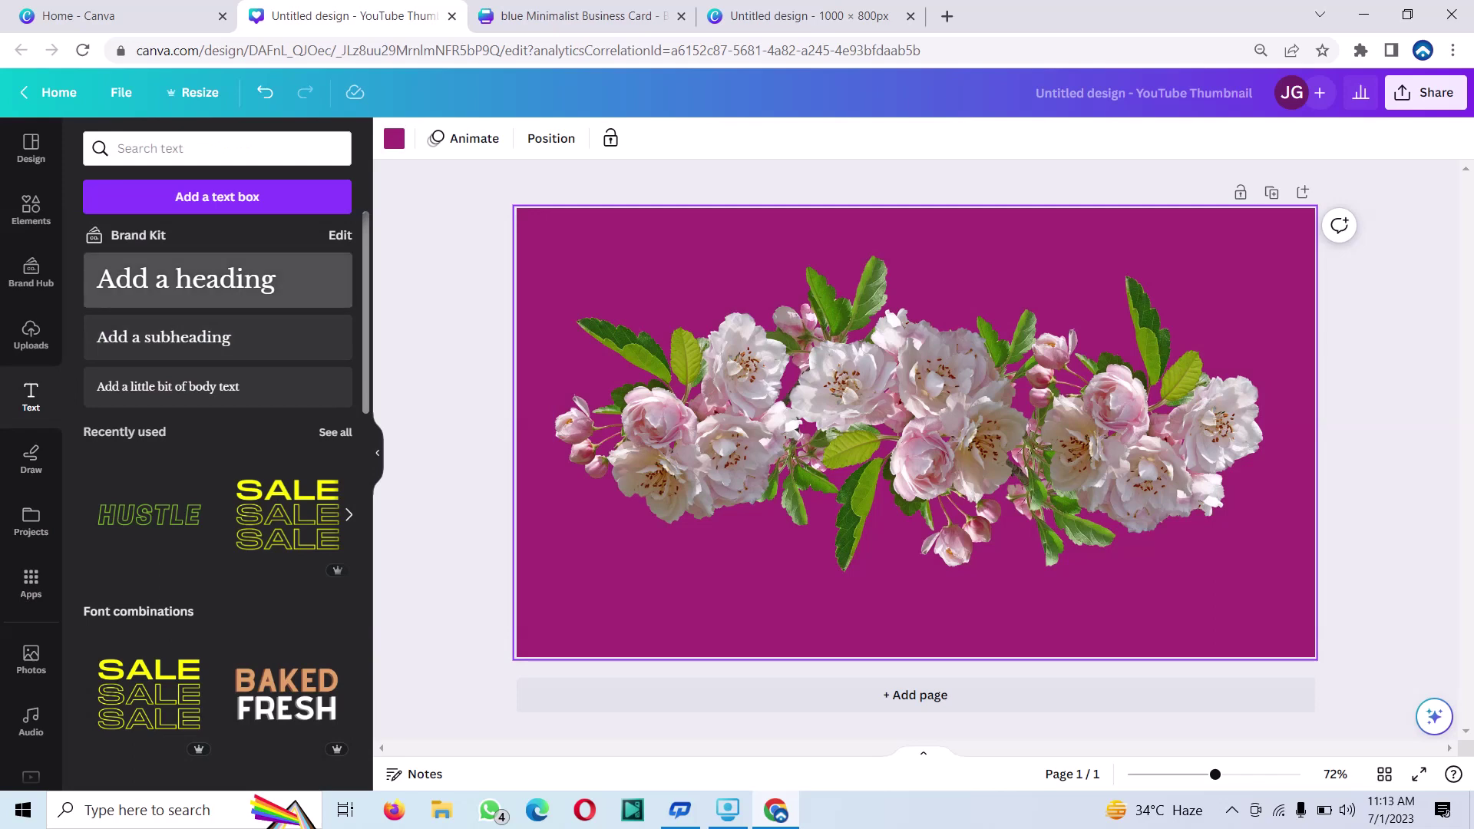
Add a heading and replace its placeholder text with 'ENJOY'.
click(217, 279)
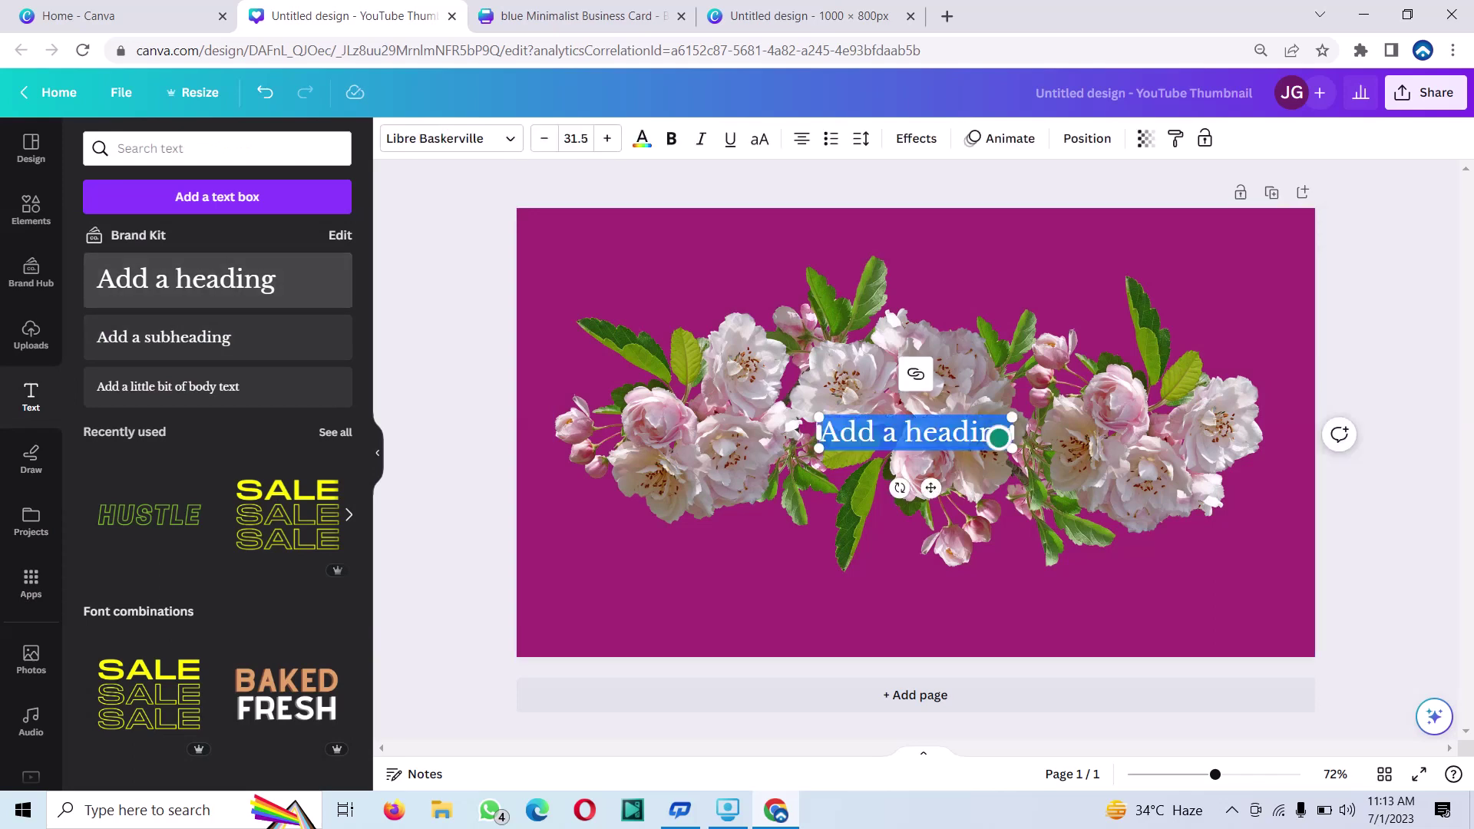
key(BackSpace)
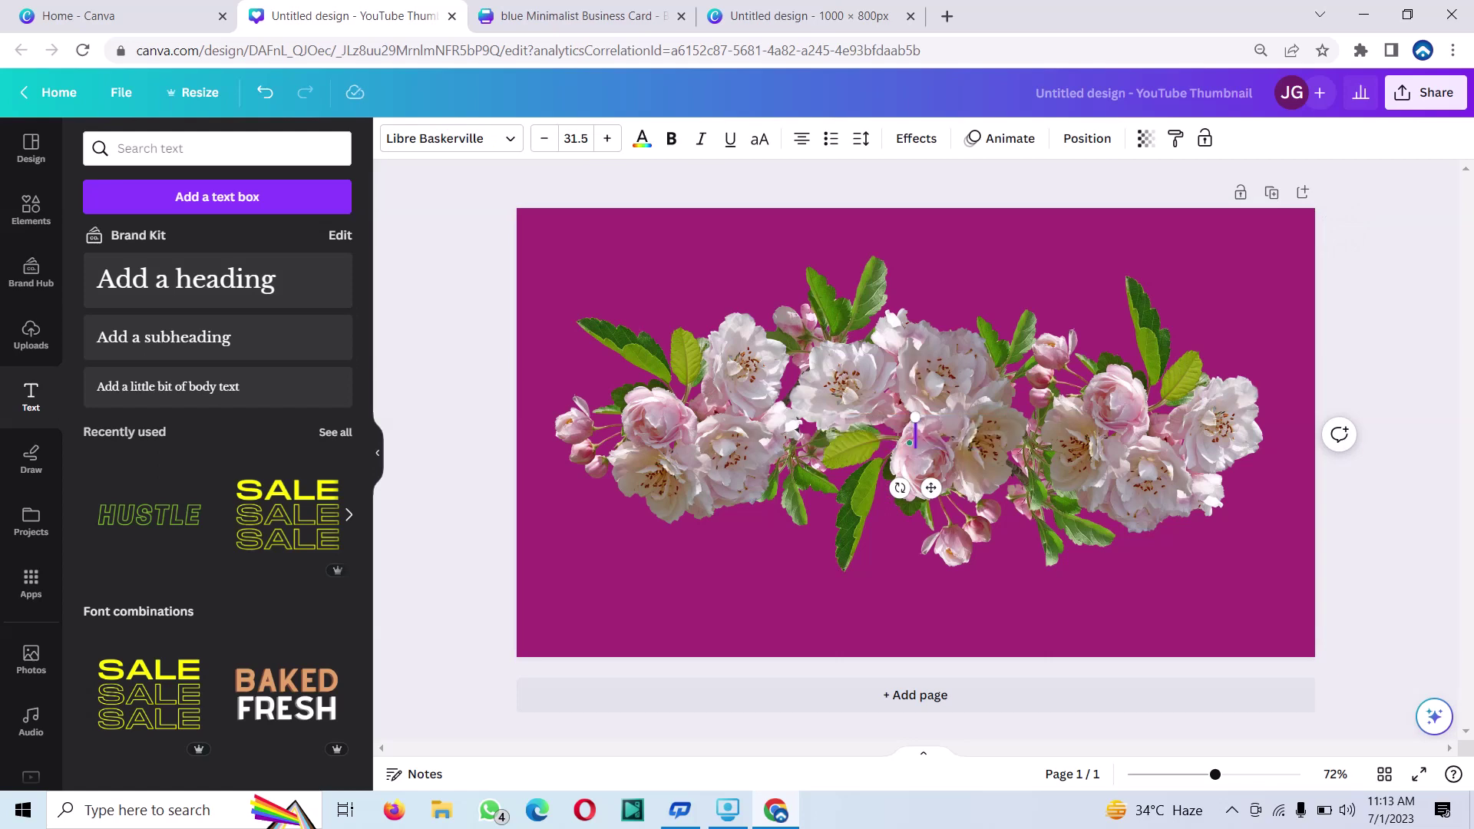
text(en)
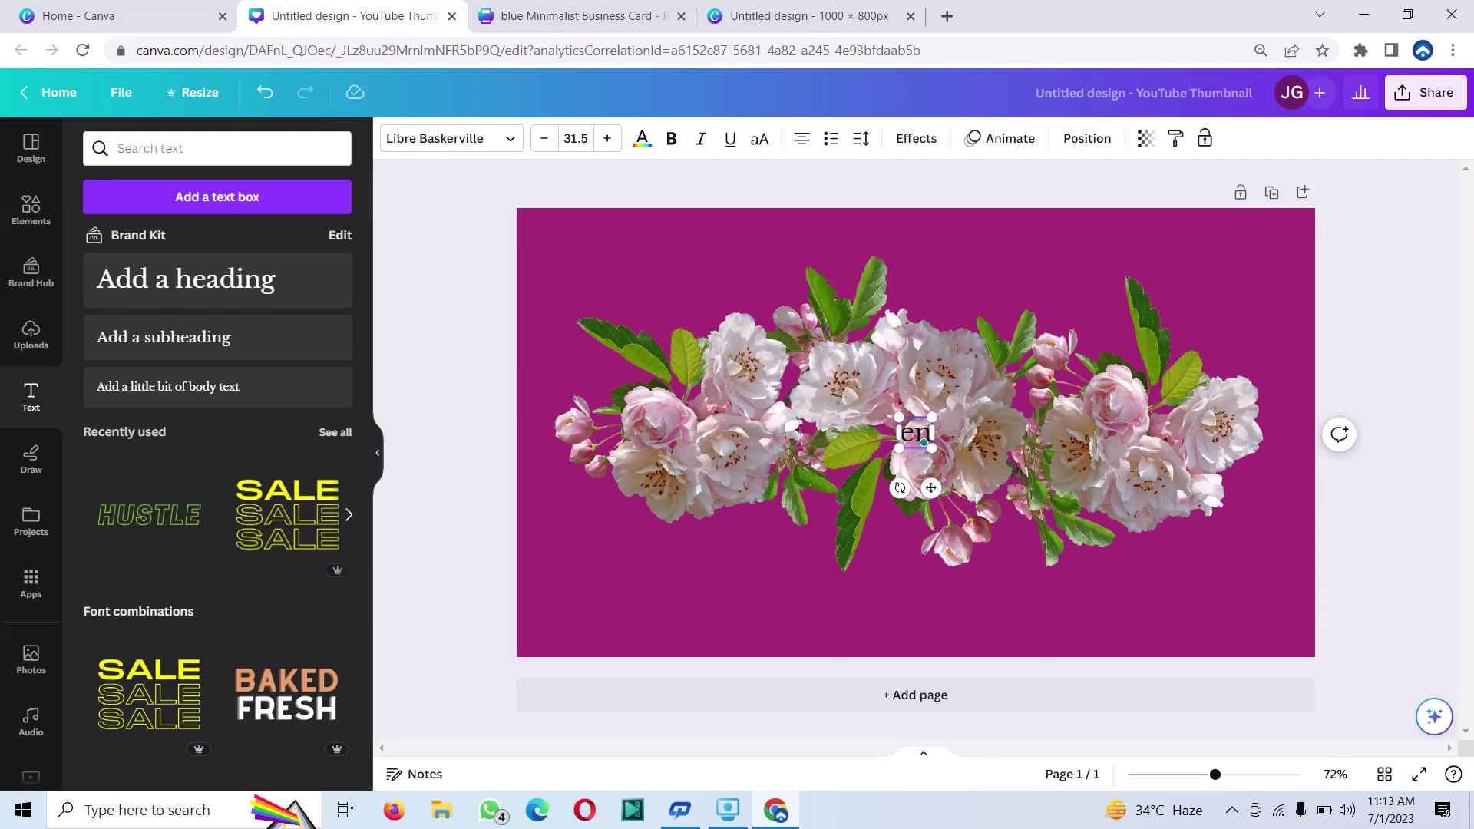
key(BackSpace)
key(BackSpace)
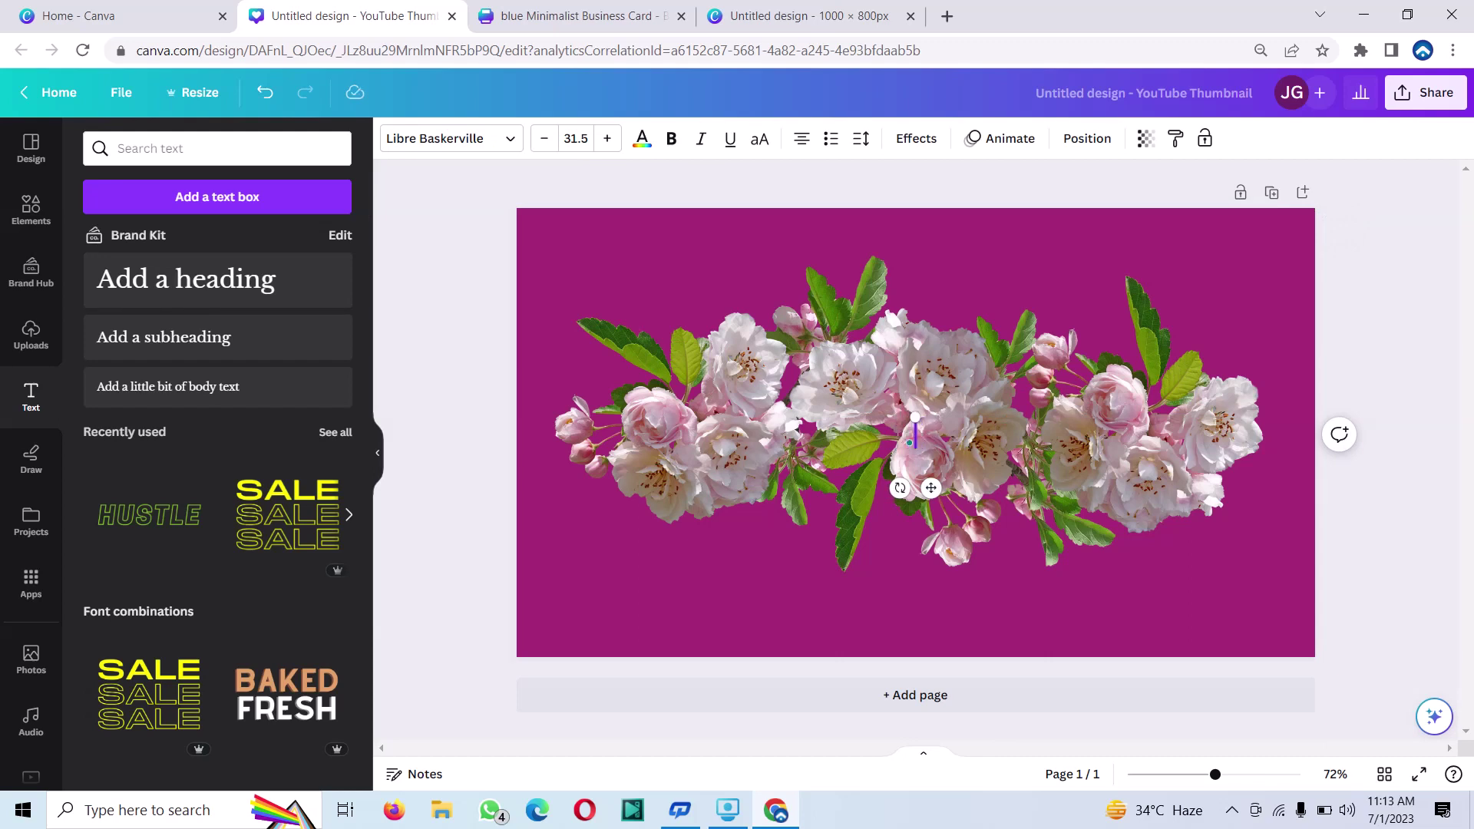
text(EN)
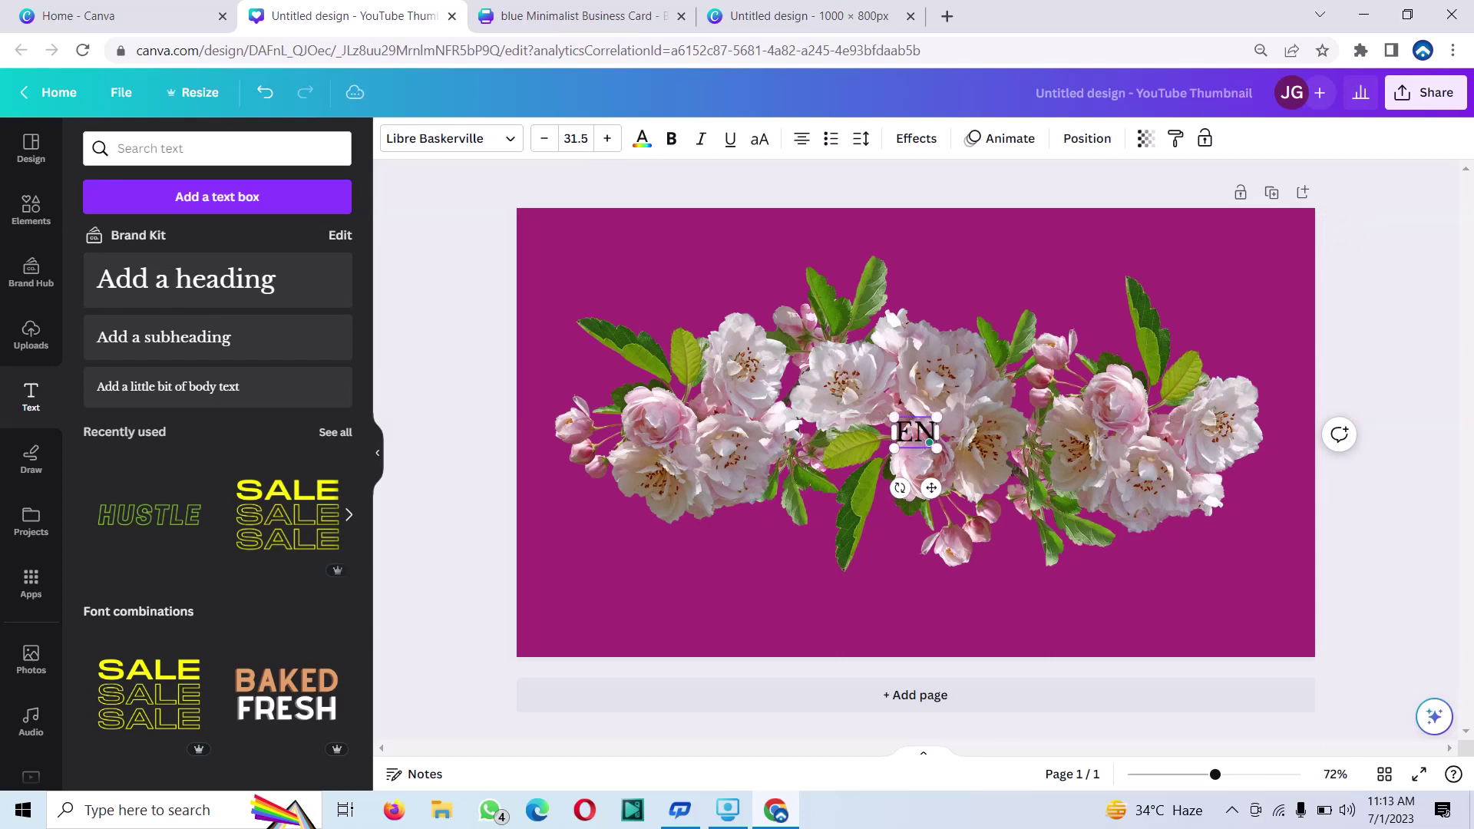
text(JOY)
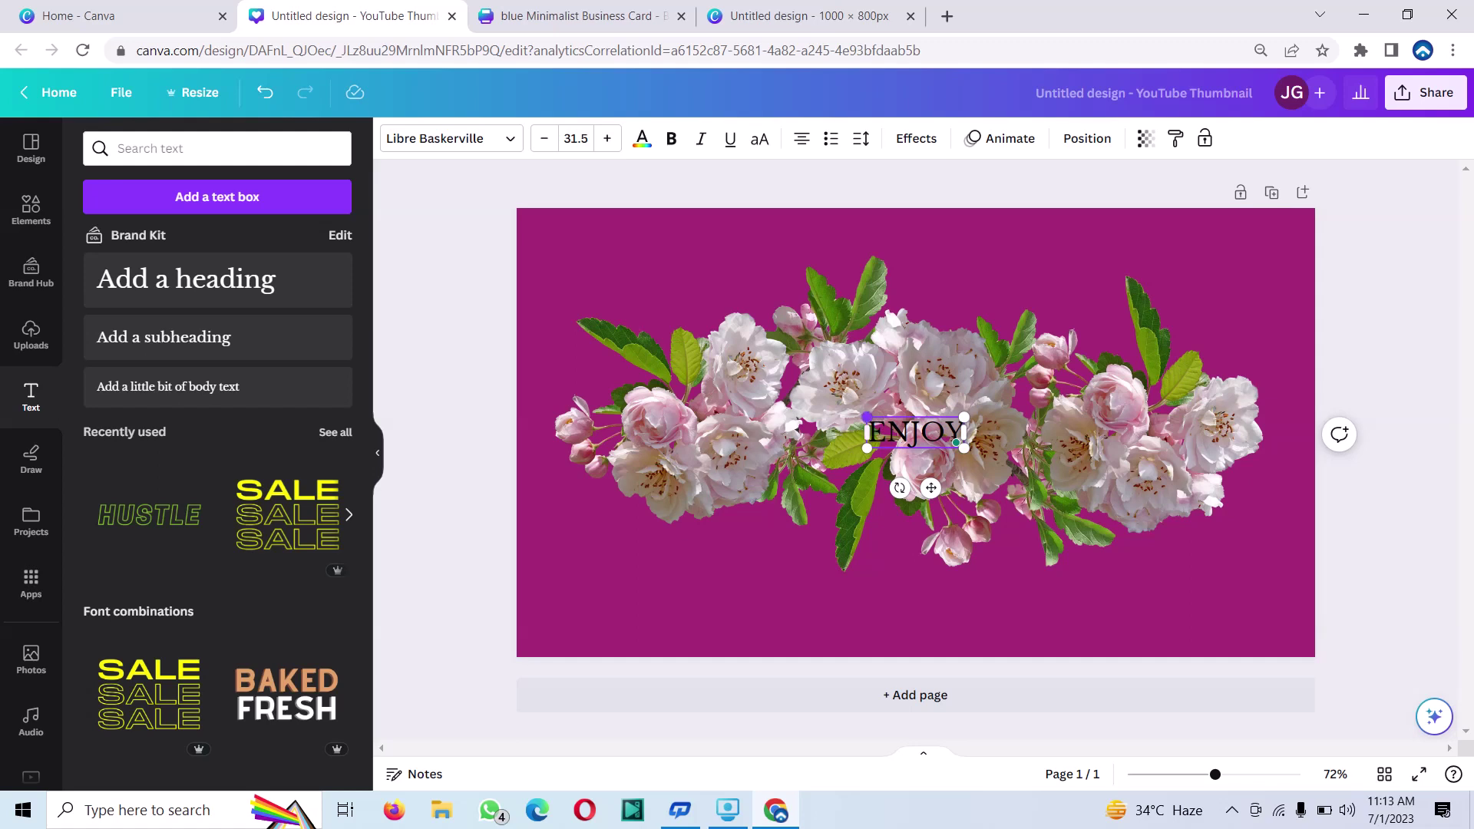
Enlarge ENJOY to size 176 and centre it across the slightly shifted garland.
drag(867, 417, 534, 311)
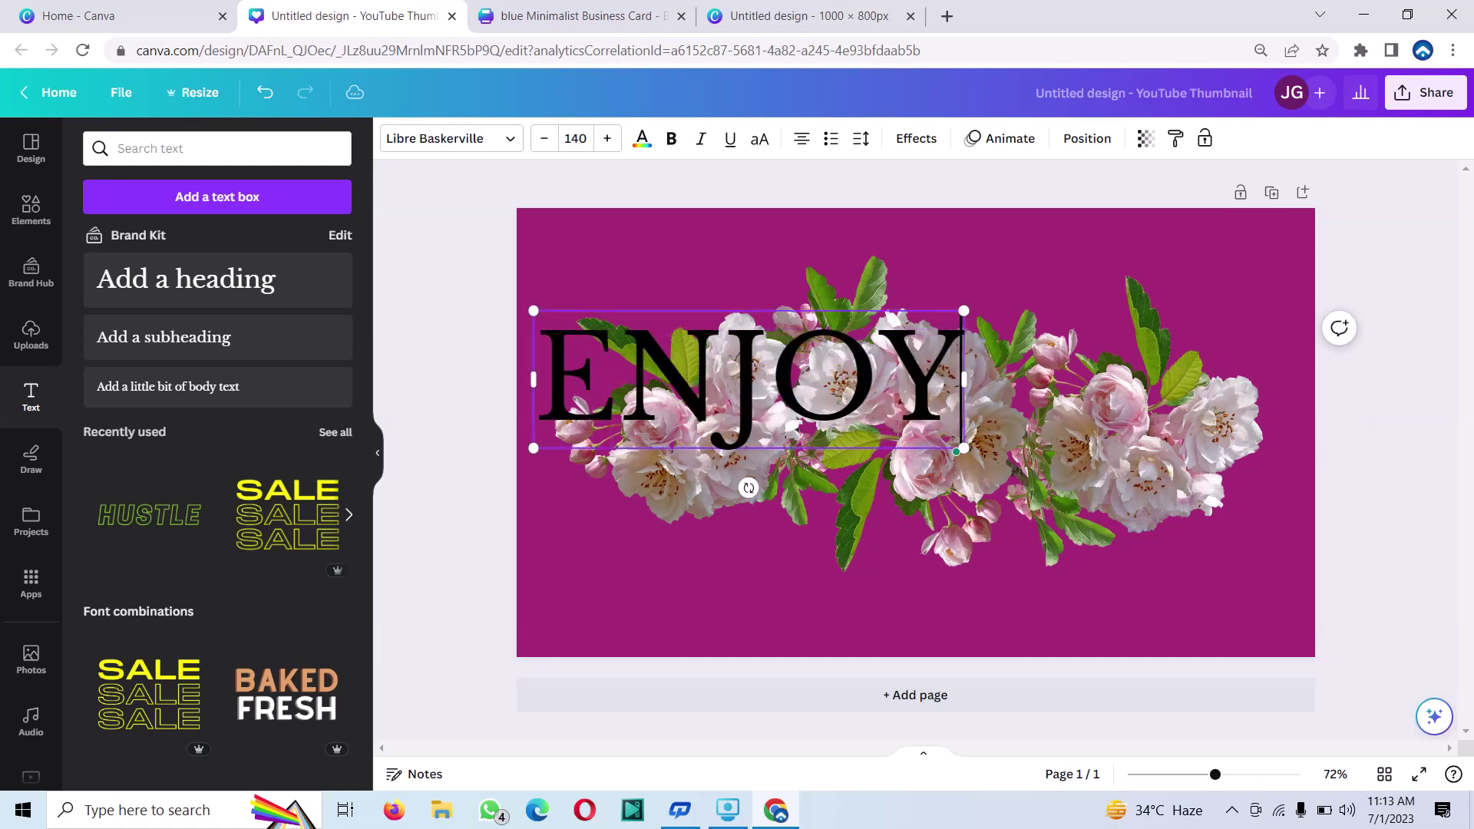
key(Left)
key(Left)
key(shift+End)
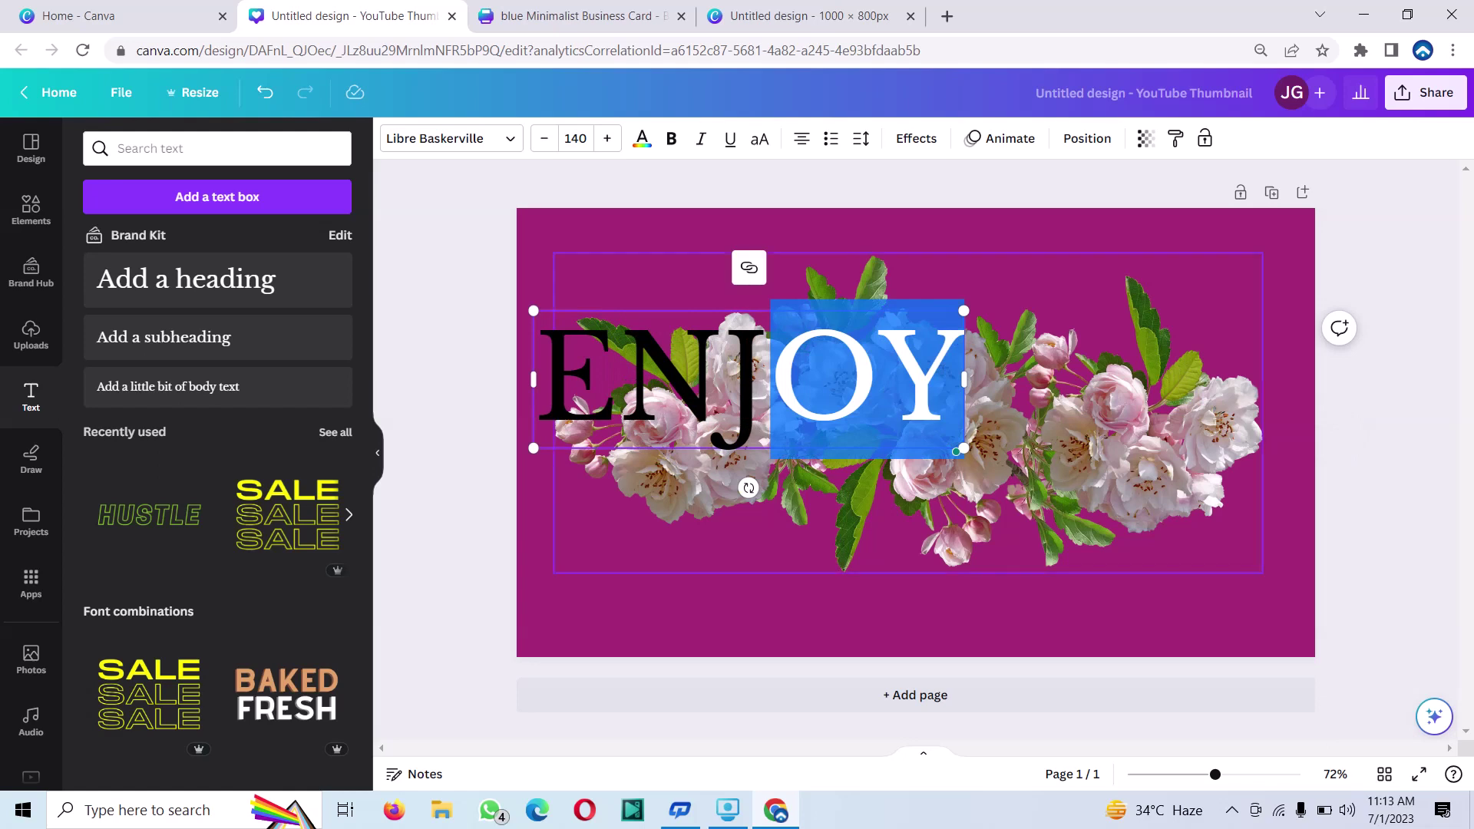
click(956, 453)
drag(956, 453, 971, 452)
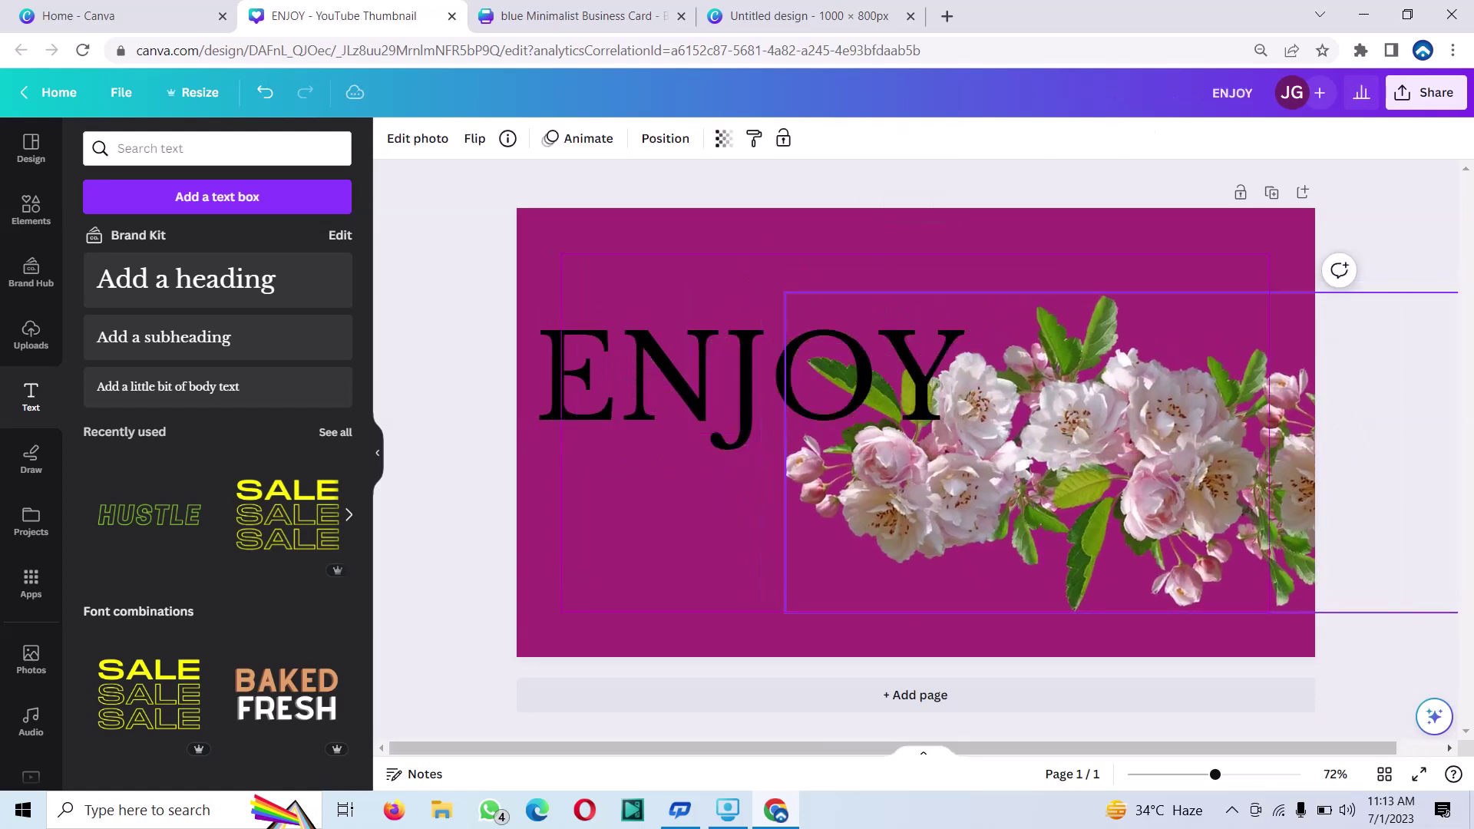
drag(768, 376, 948, 420)
drag(714, 423, 509, 423)
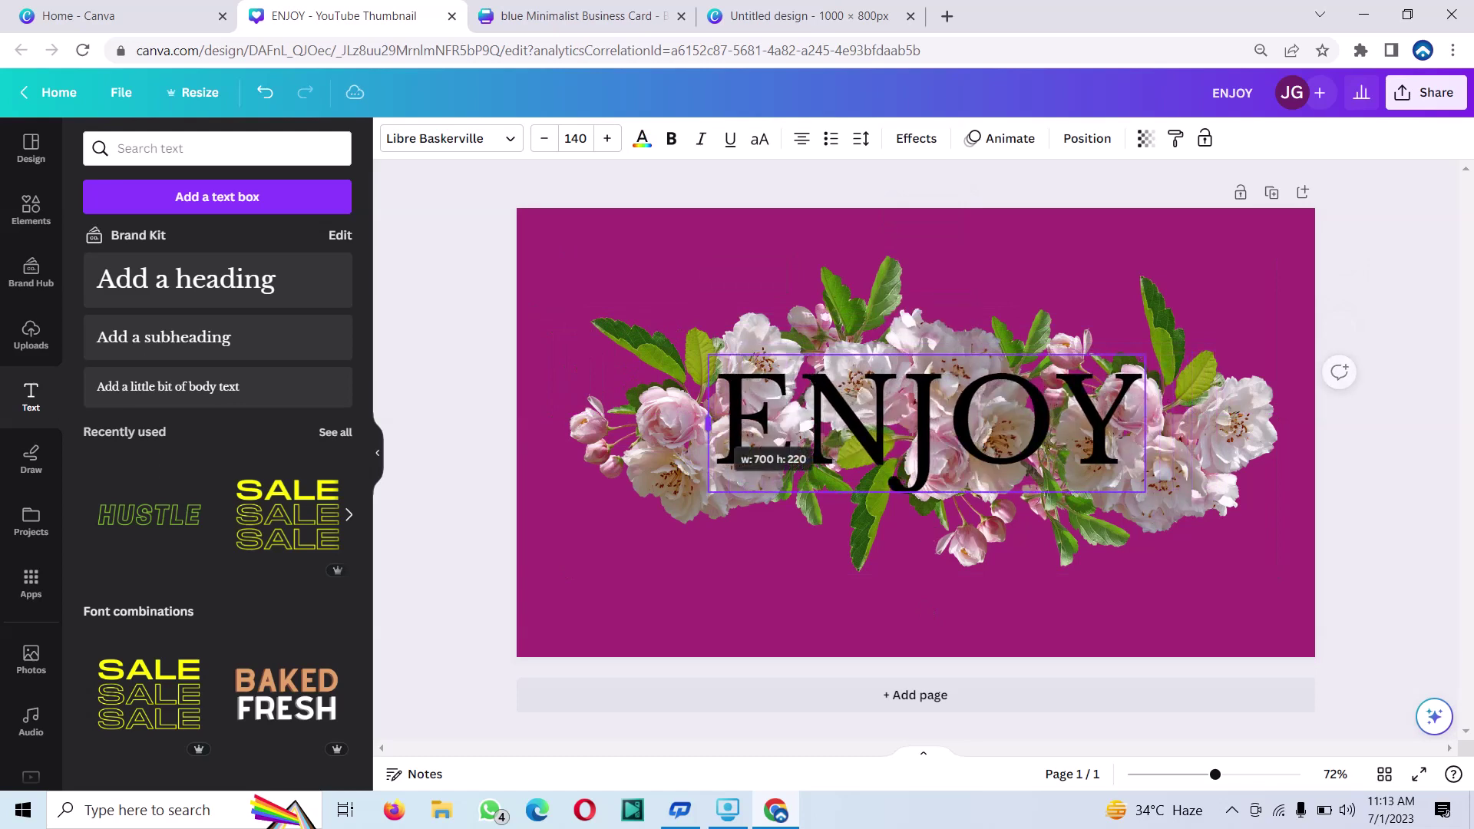
drag(827, 423, 900, 423)
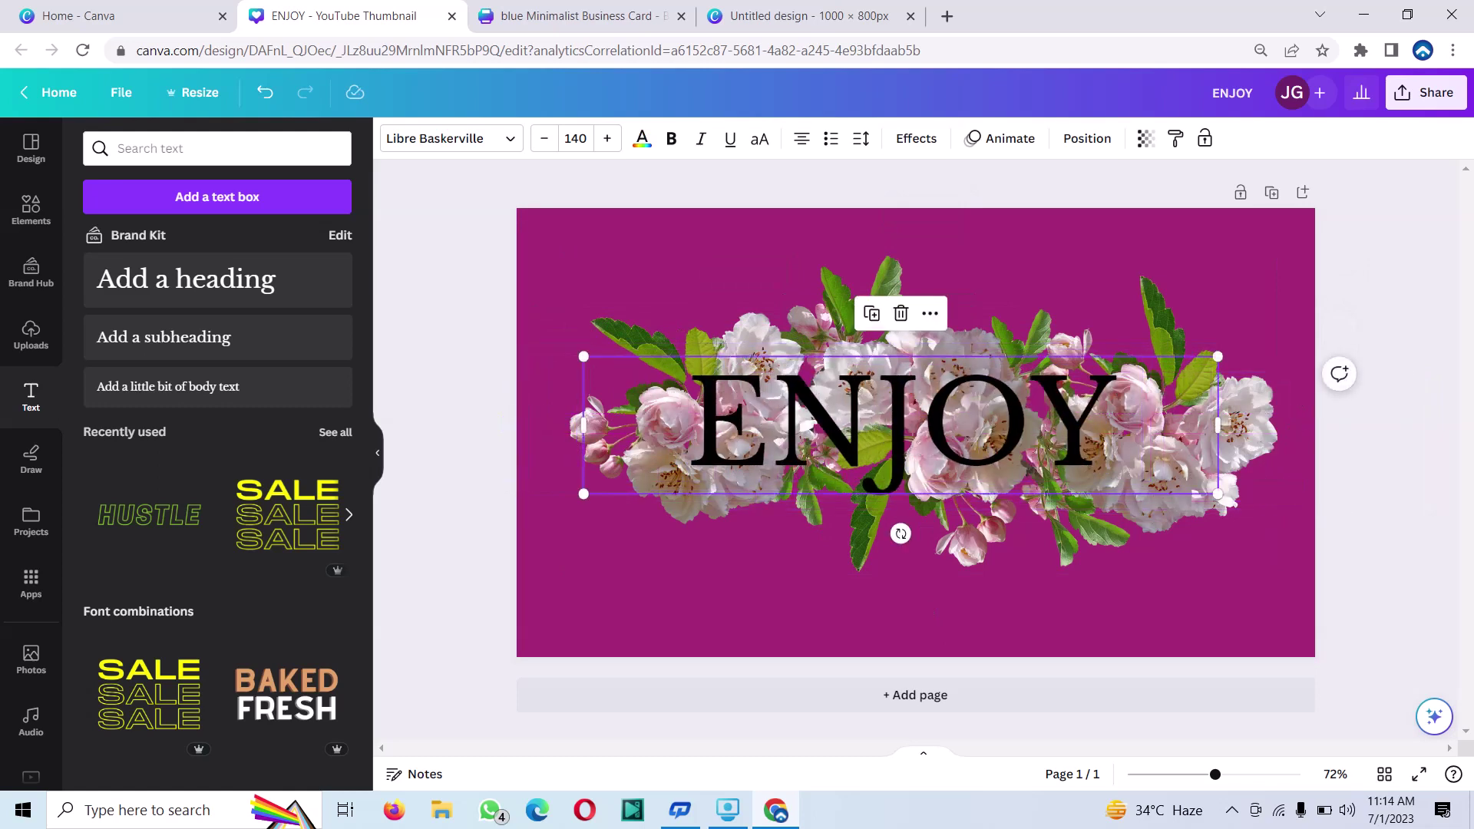
drag(584, 356, 419, 320)
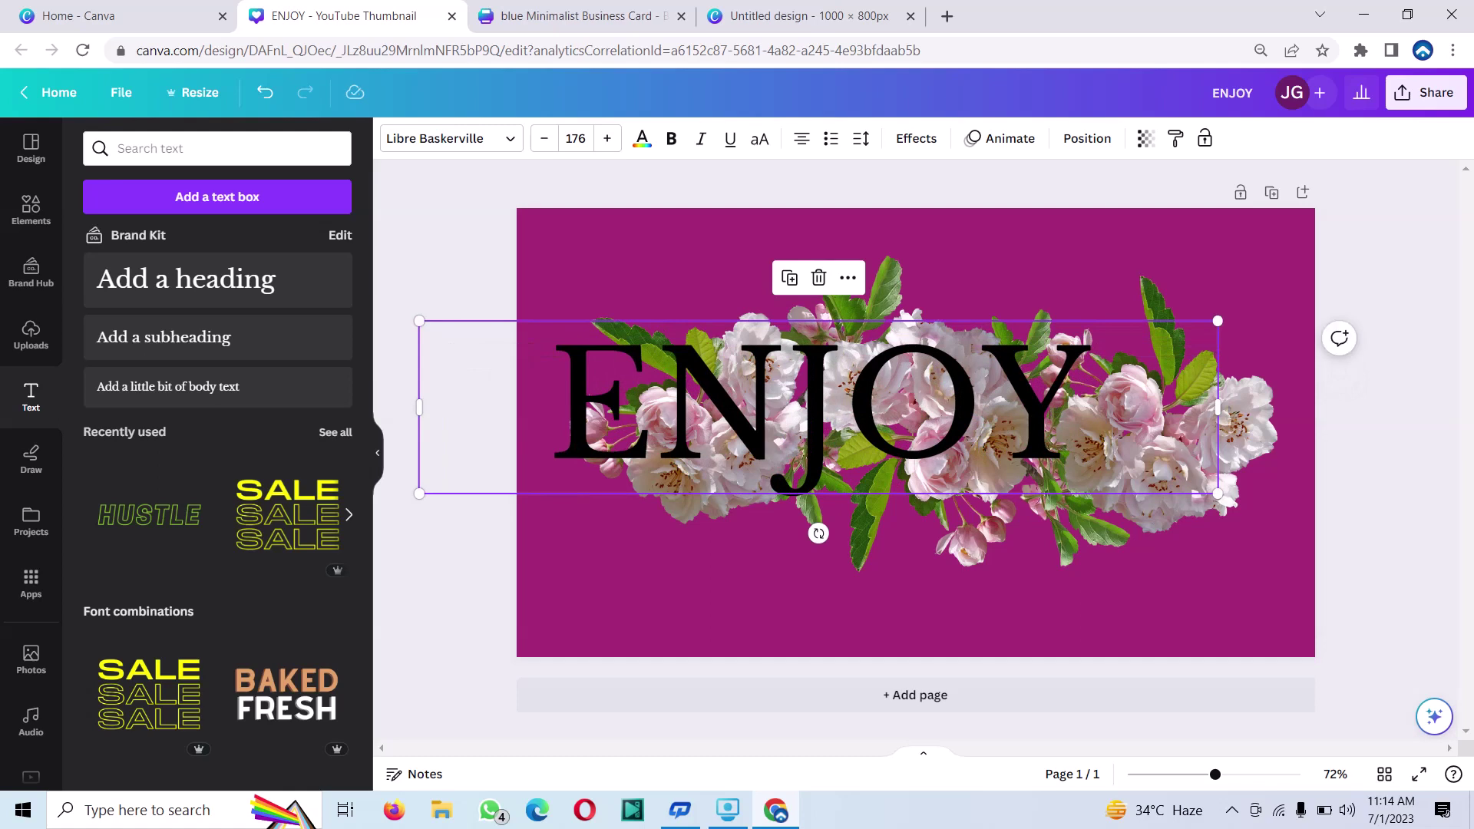
mouse_move(767, 407)
mouse_down()
mouse_move(1019, 432)
mouse_move(864, 417)
mouse_up()
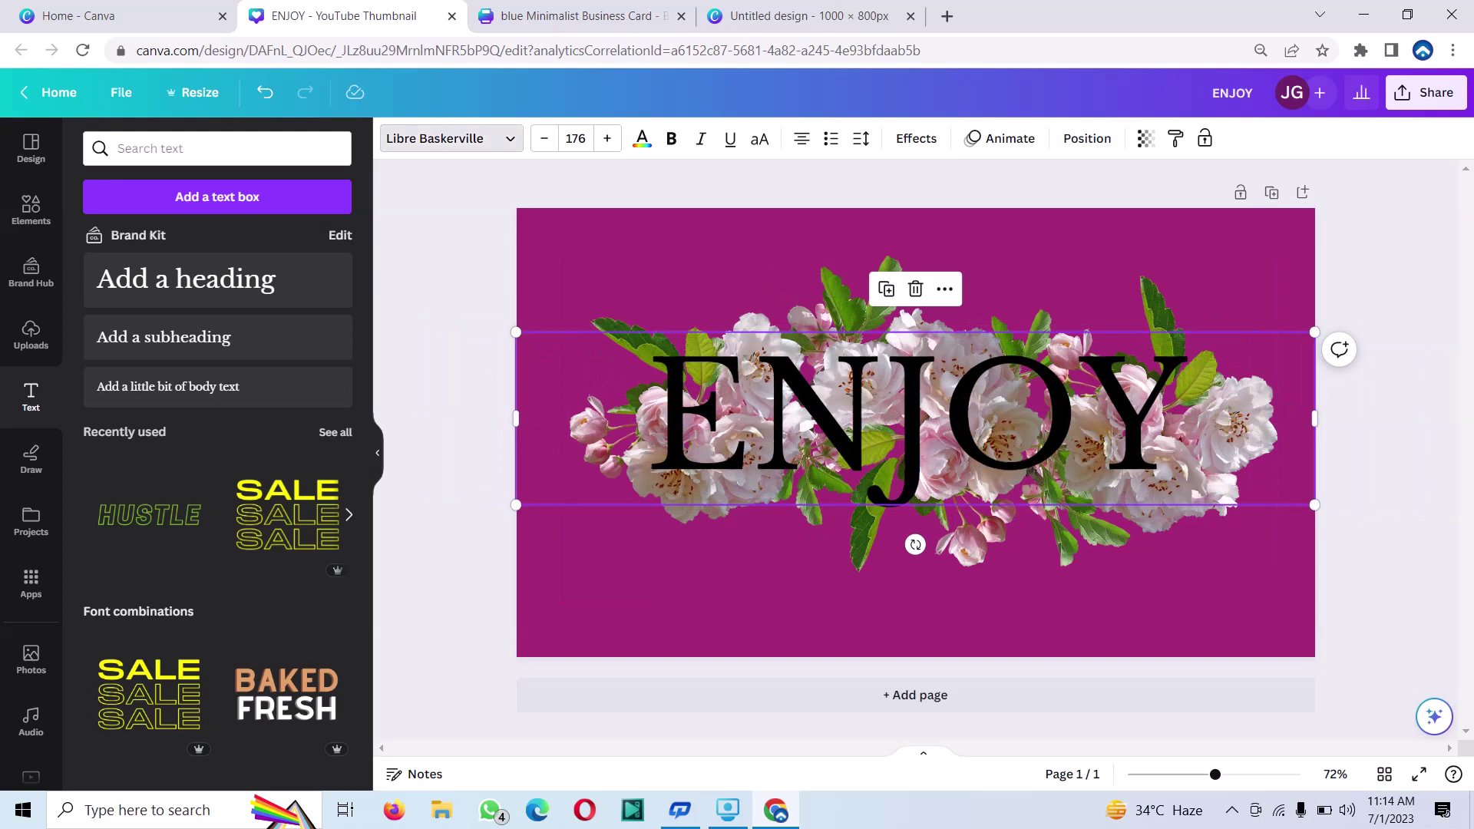
Change the ENJOY heading to League Spartan with white text colour.
click(452, 138)
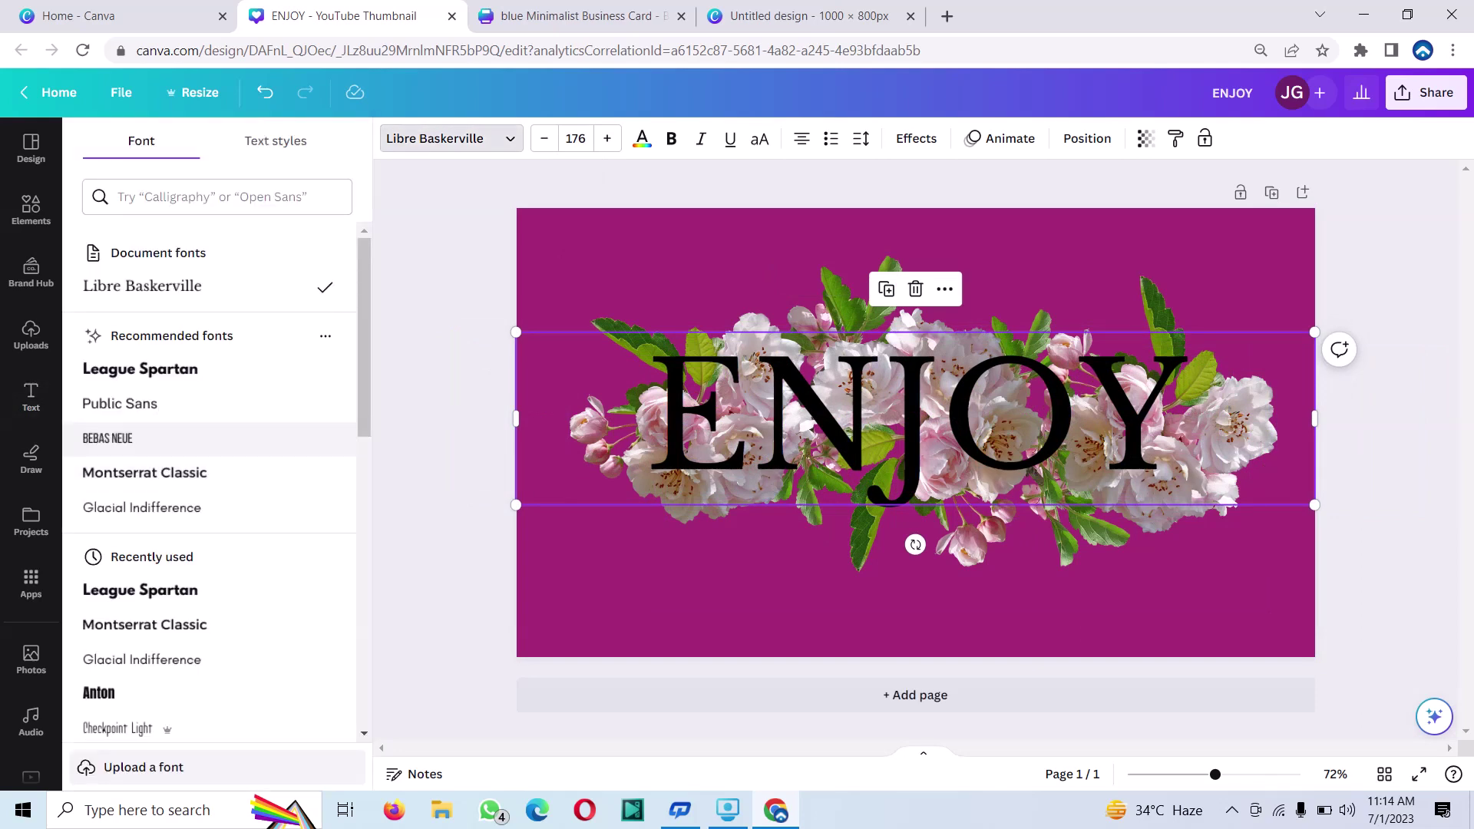
scroll(192, 422, down, 1)
scroll(191, 407, up, 1)
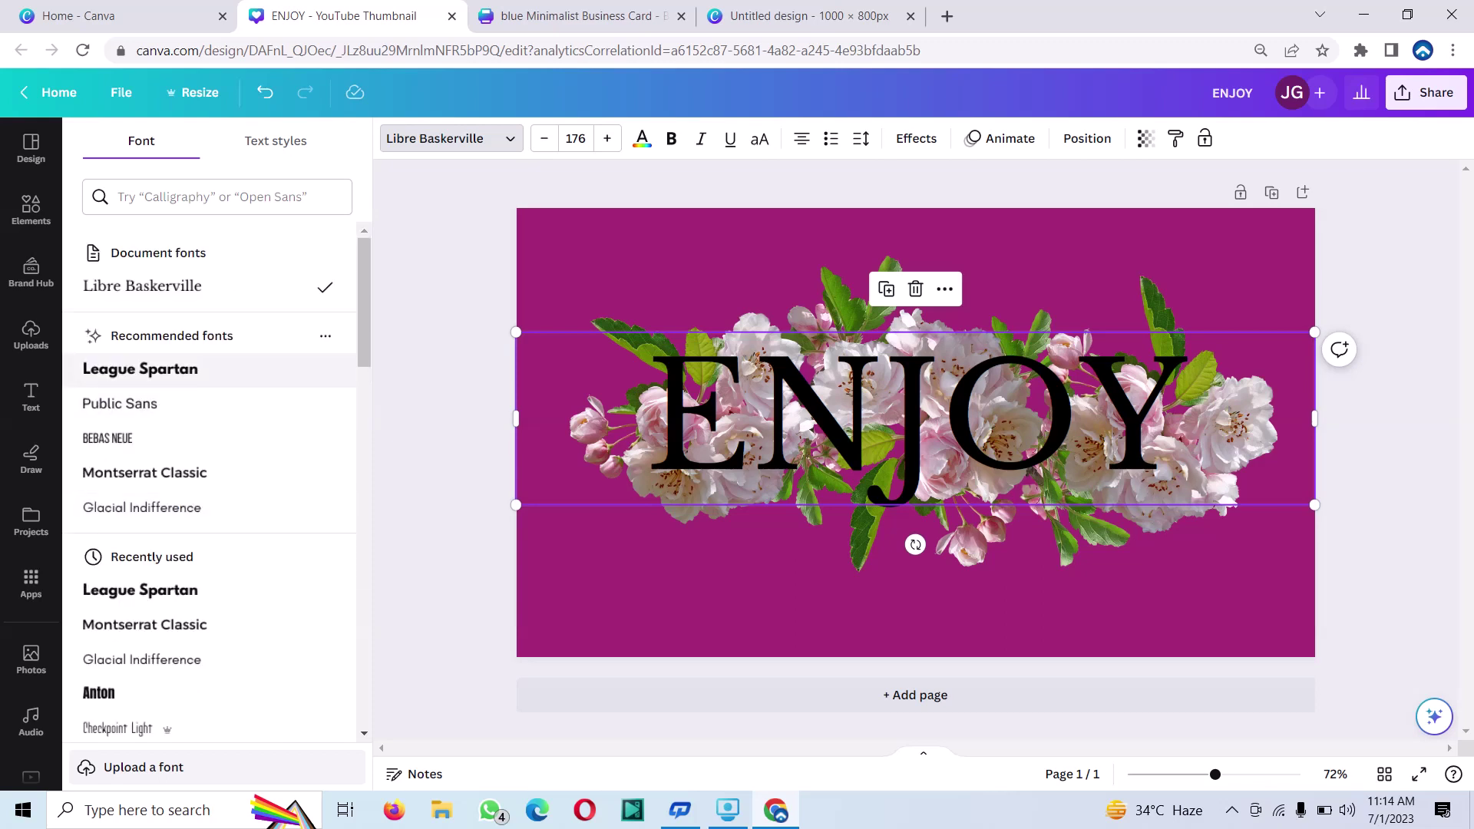
click(140, 369)
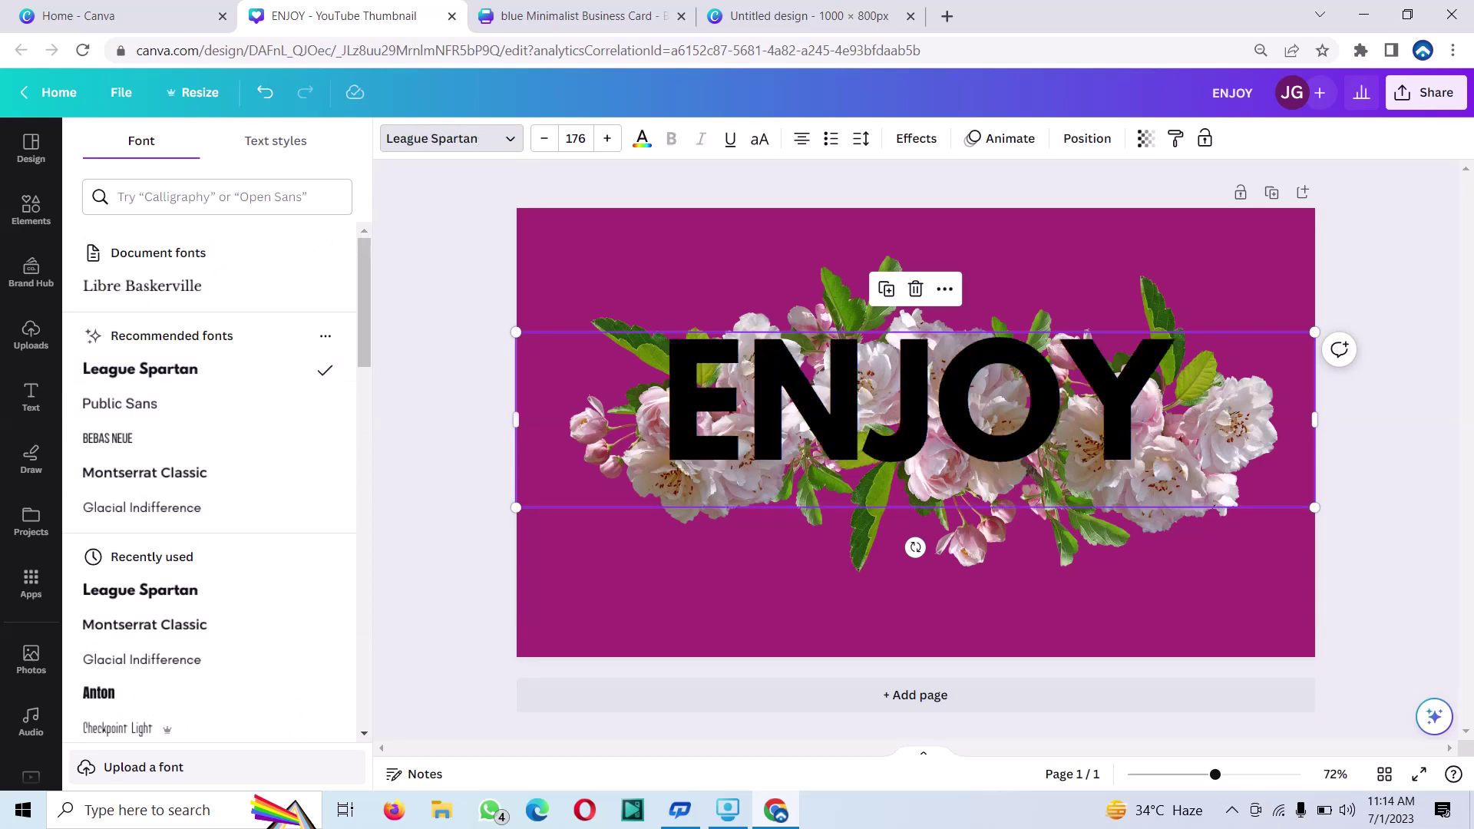
key(shift+Down)
key(shift+Down)
key(shift+Down)
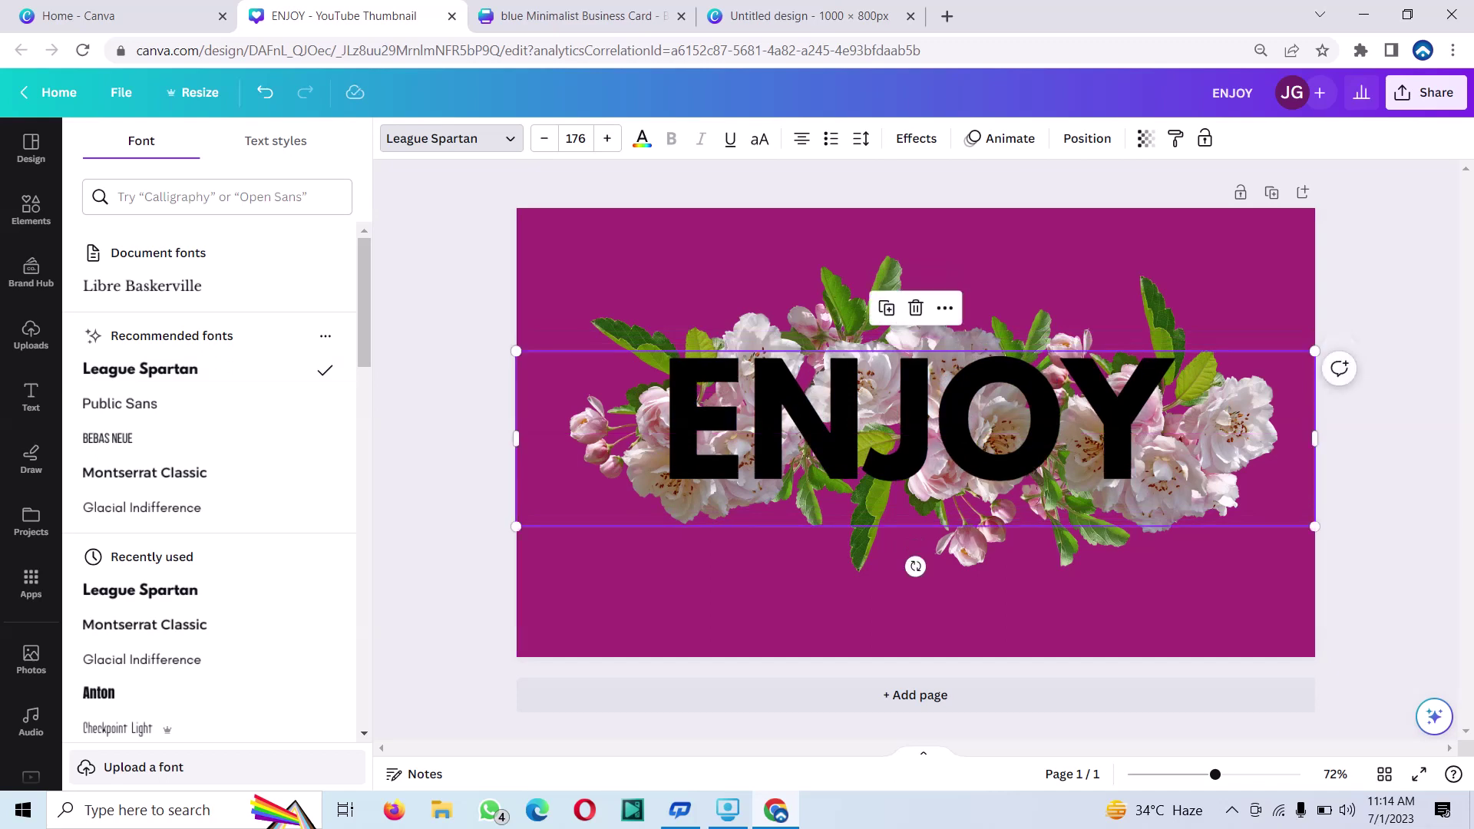
key(shift+Left)
key(shift+Left)
key(shift+Left)
key(shift+Left)
key(shift+Left)
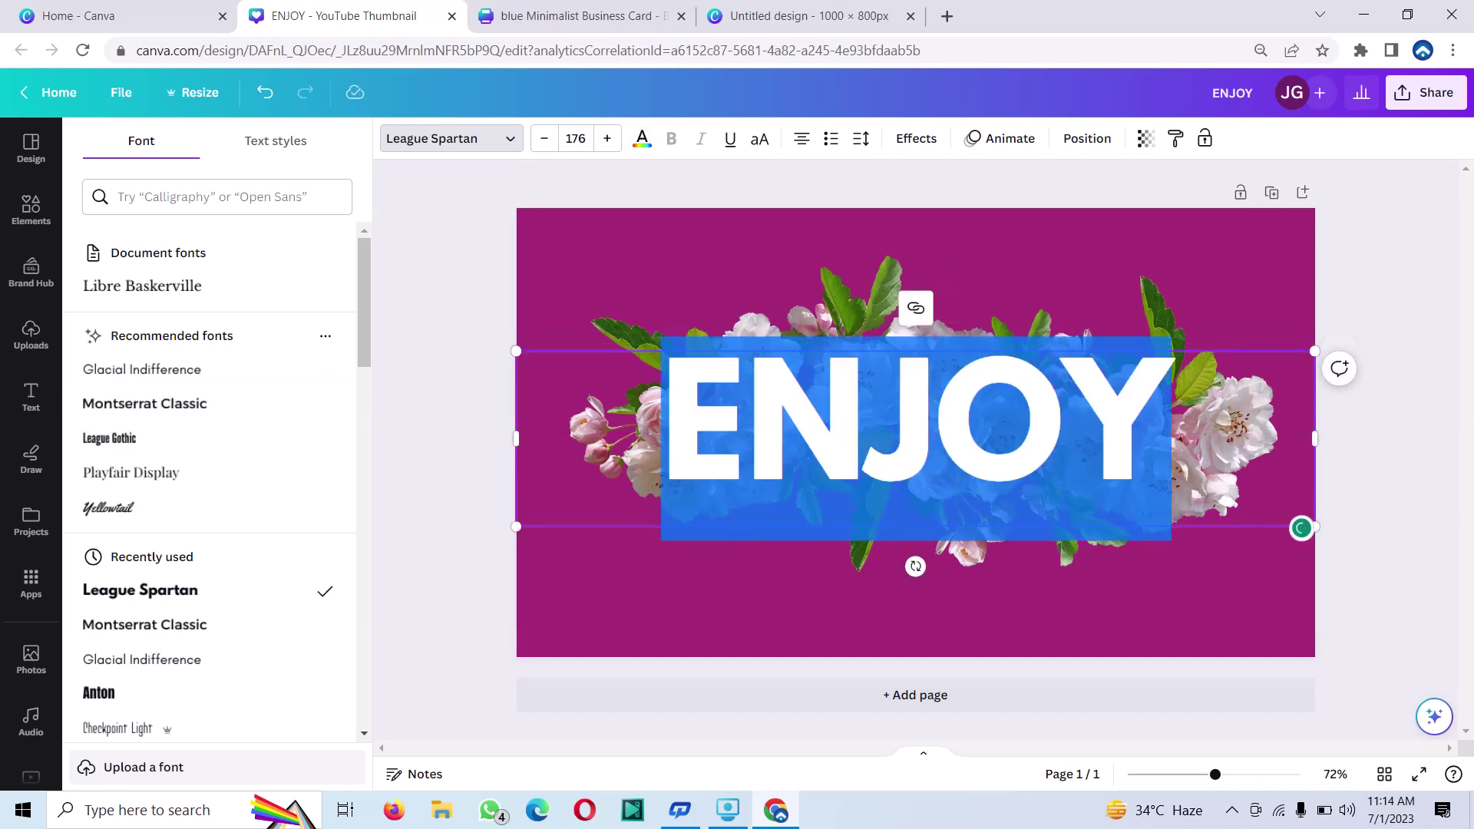
click(642, 138)
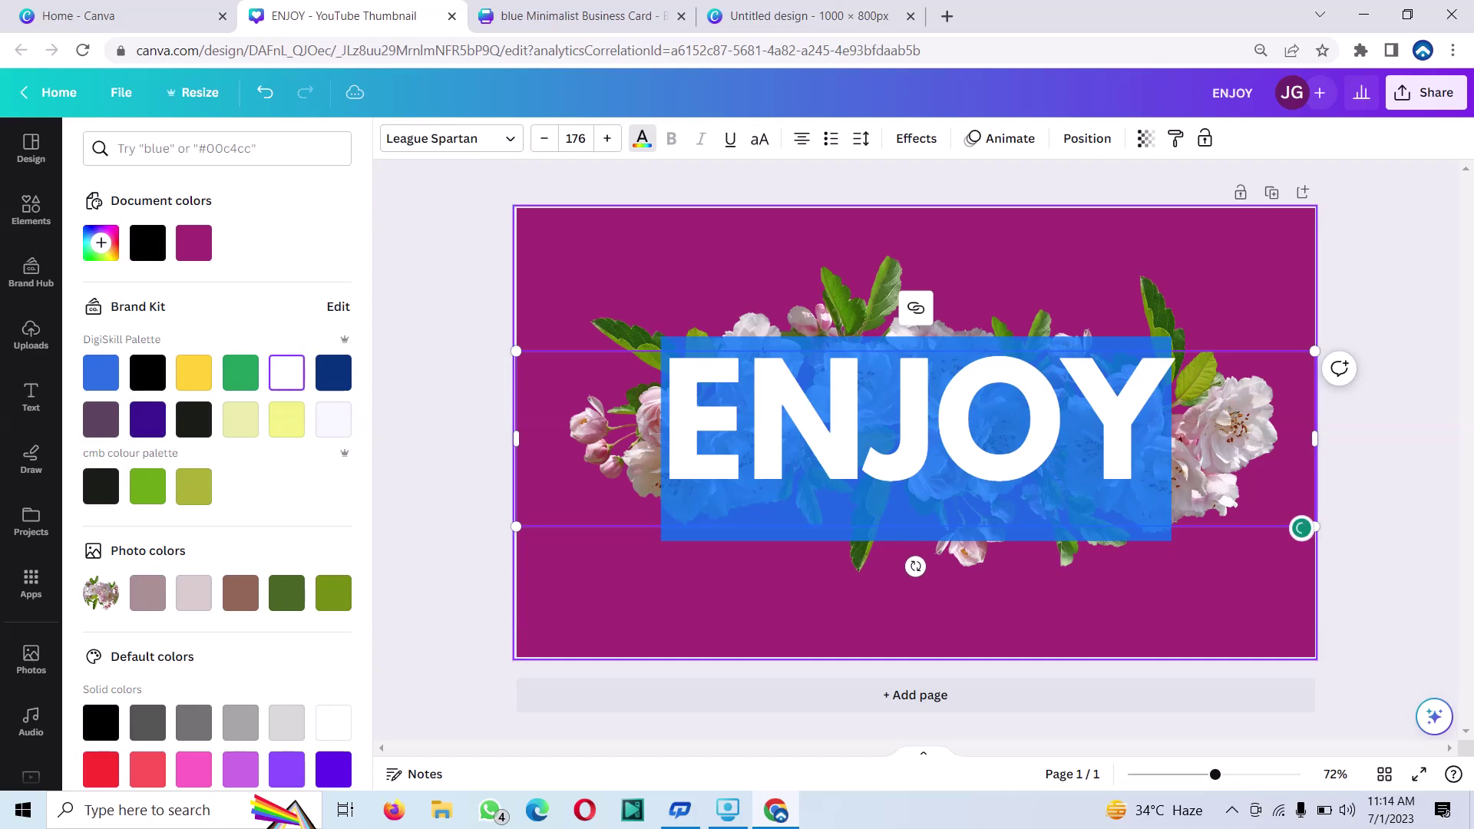
click(1212, 553)
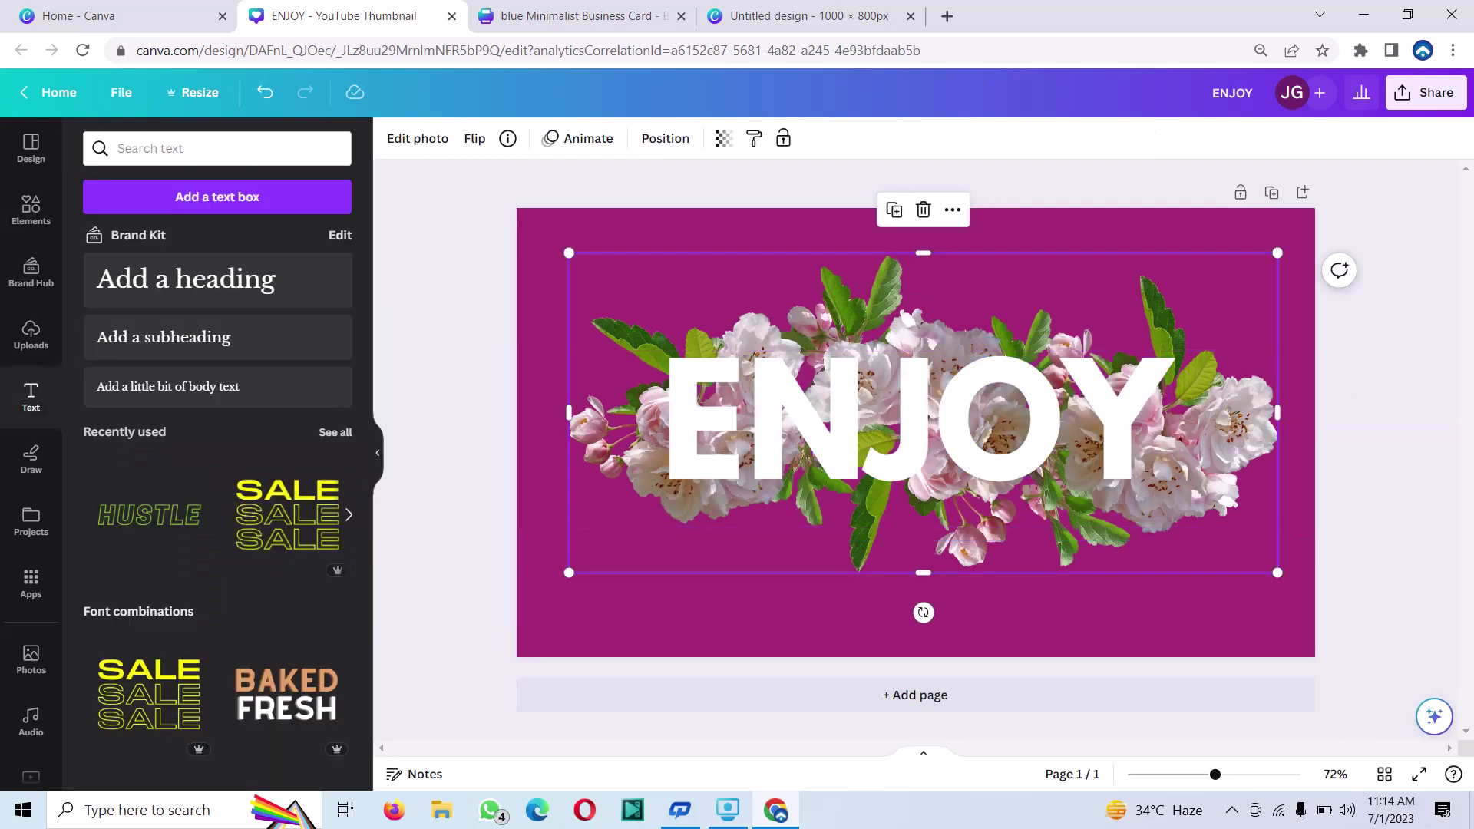
Send ENJOY to the back, then enlarge it and recentre it over the flowers.
click(921, 419)
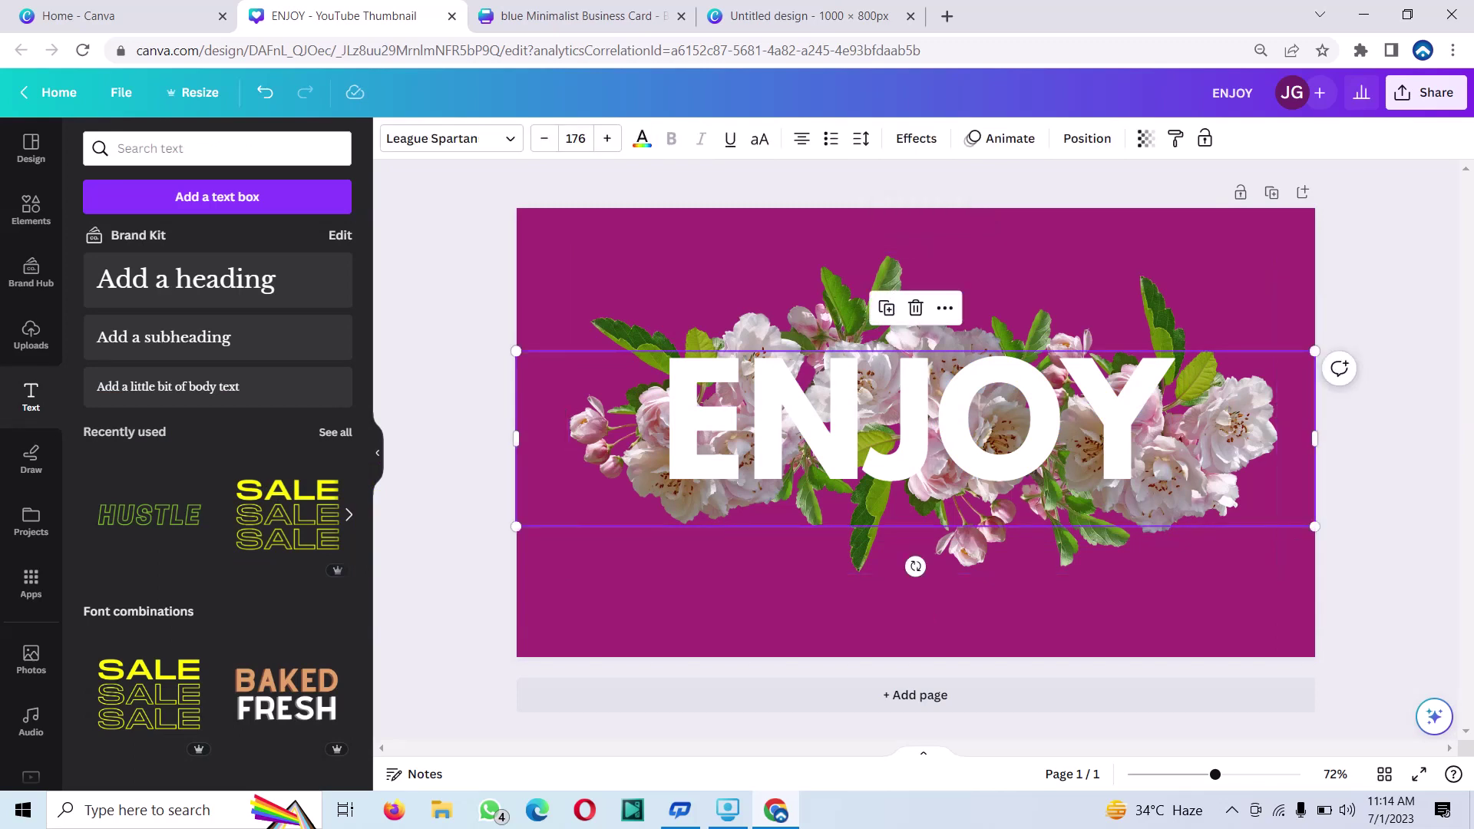
click(1087, 139)
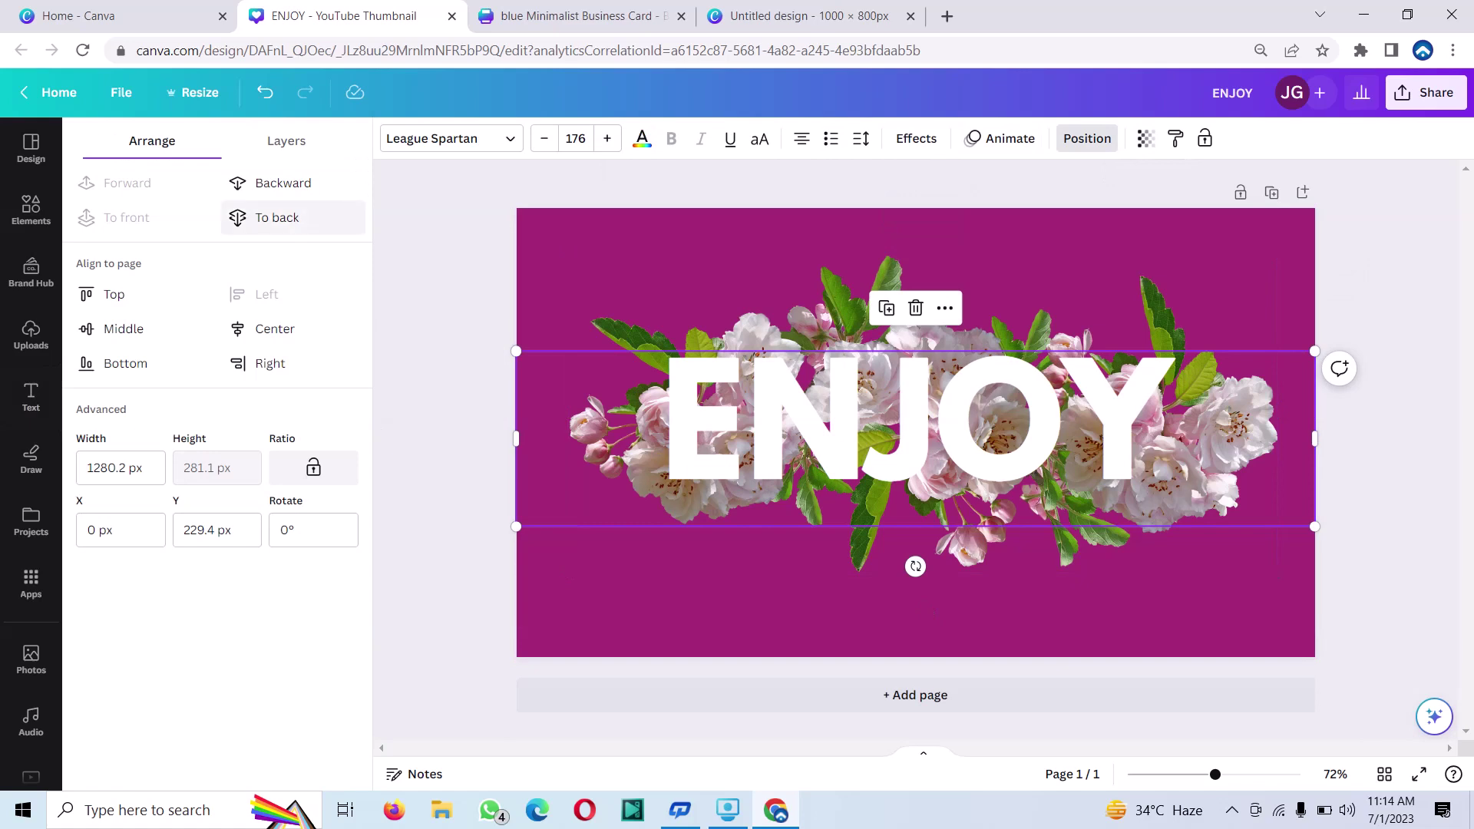
click(277, 217)
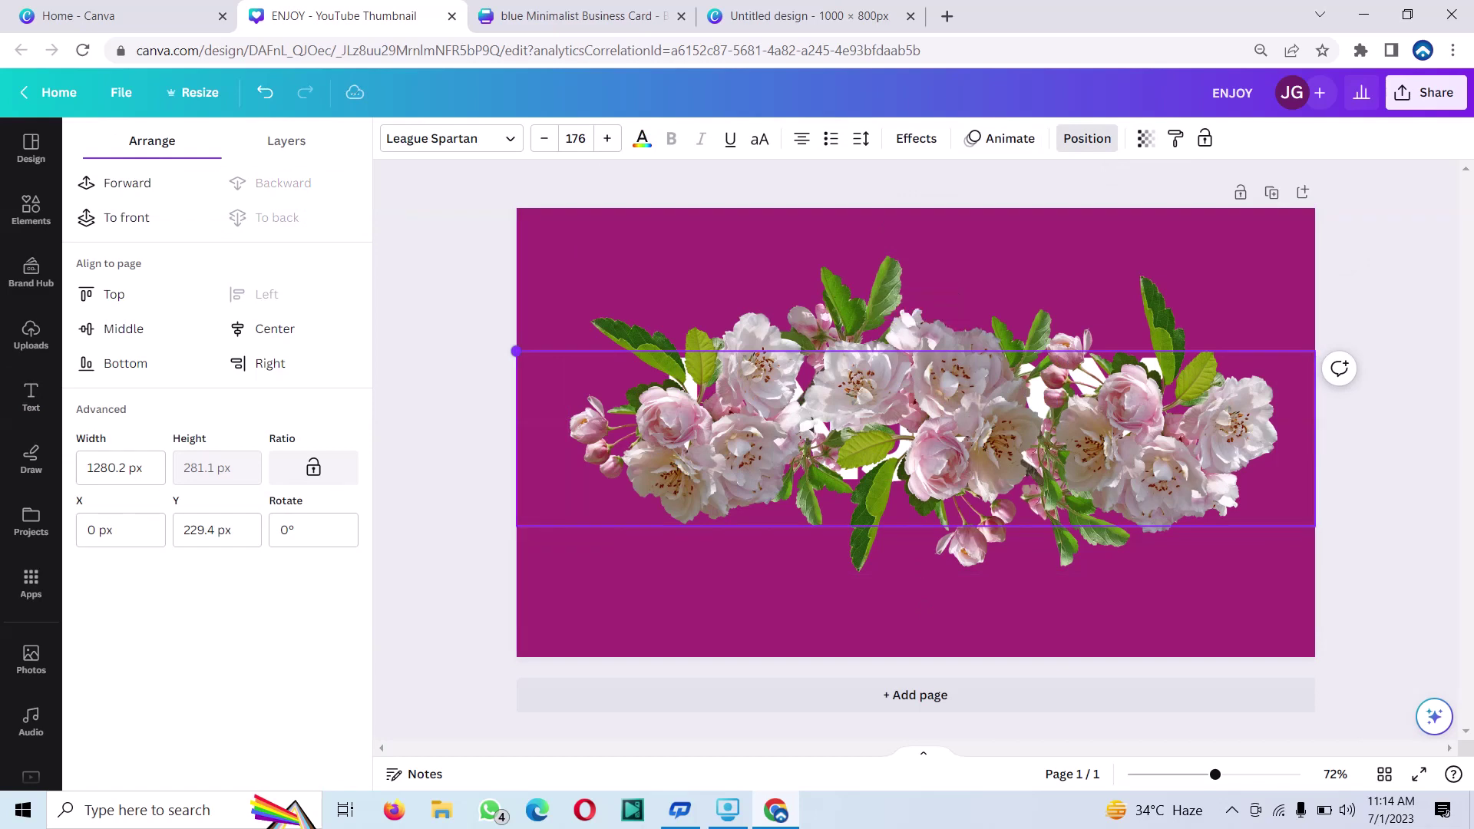
drag(516, 351, 322, 300)
drag(844, 415, 975, 434)
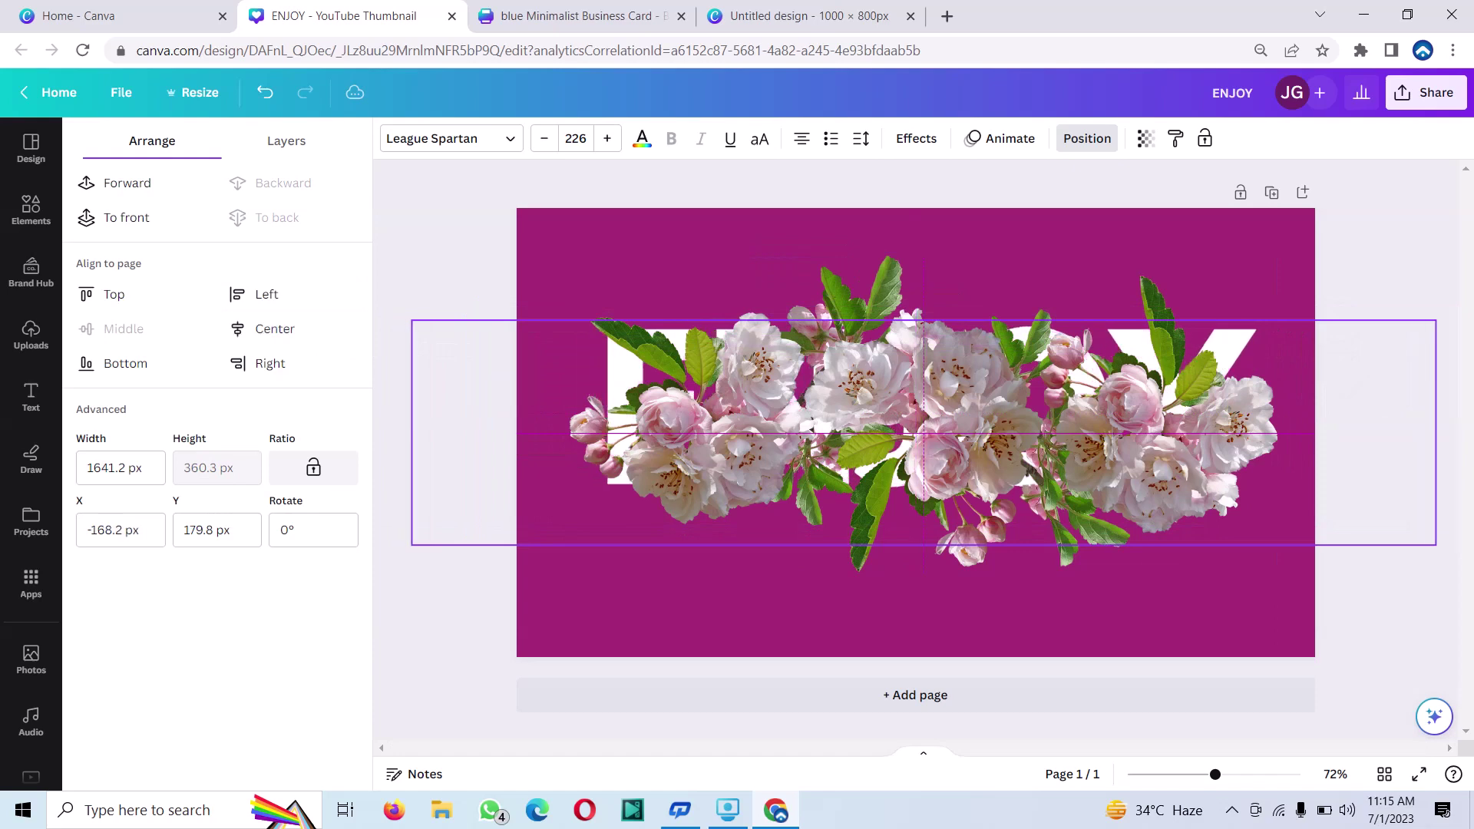
Send the blossom garland behind the text and nudge it slightly up.
click(975, 433)
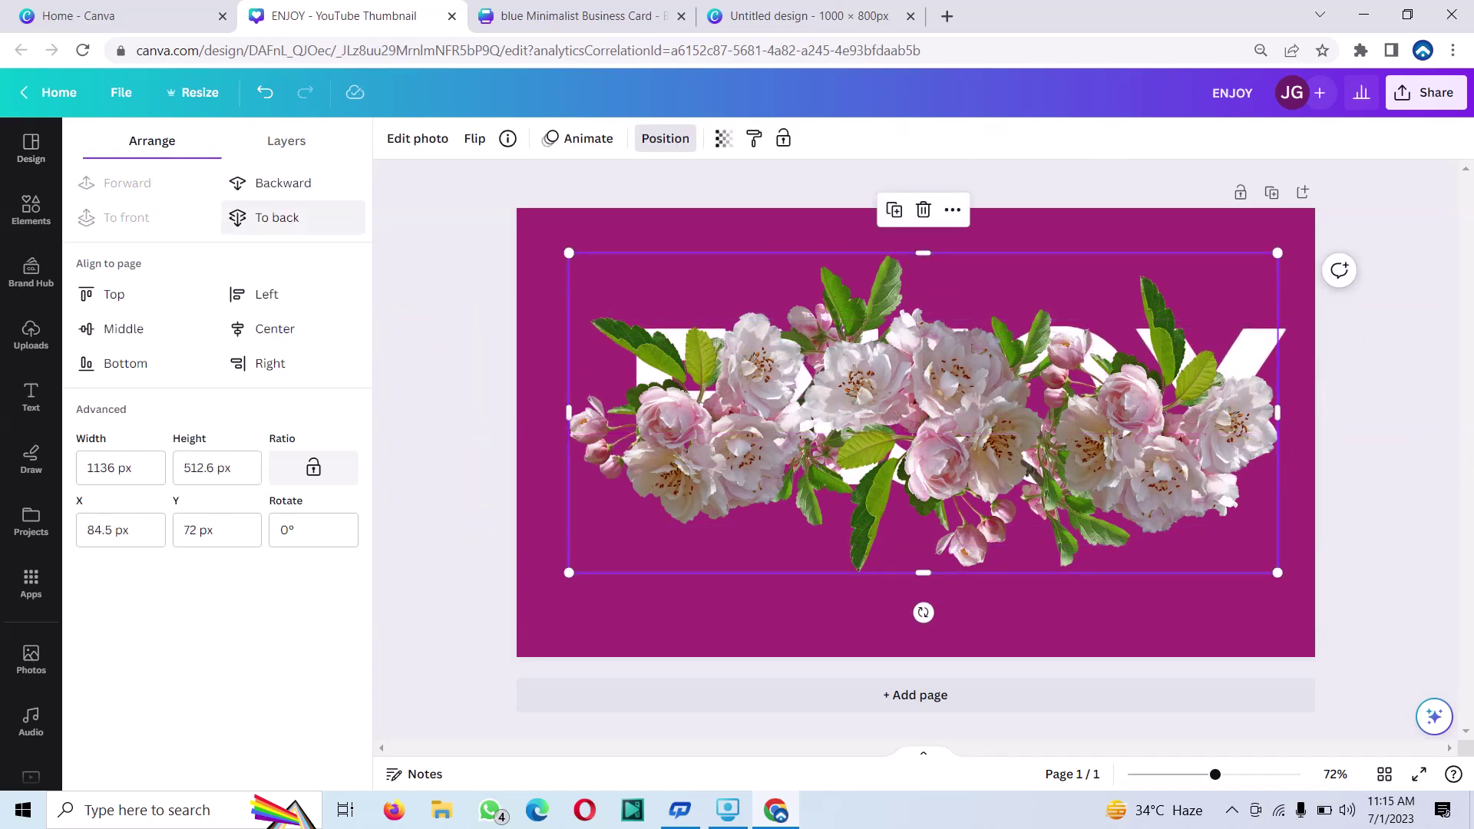
click(277, 218)
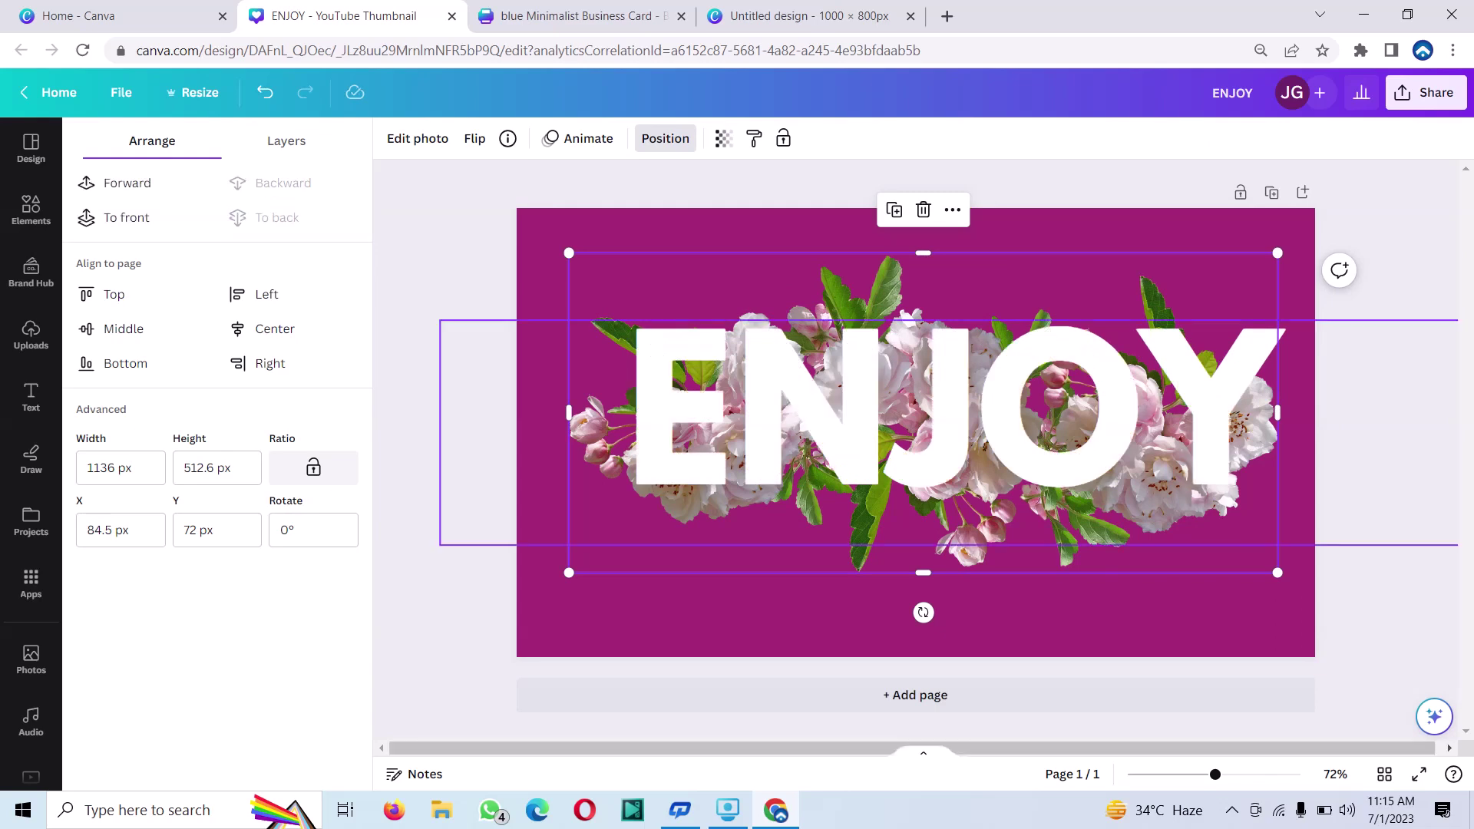
drag(998, 530, 997, 523)
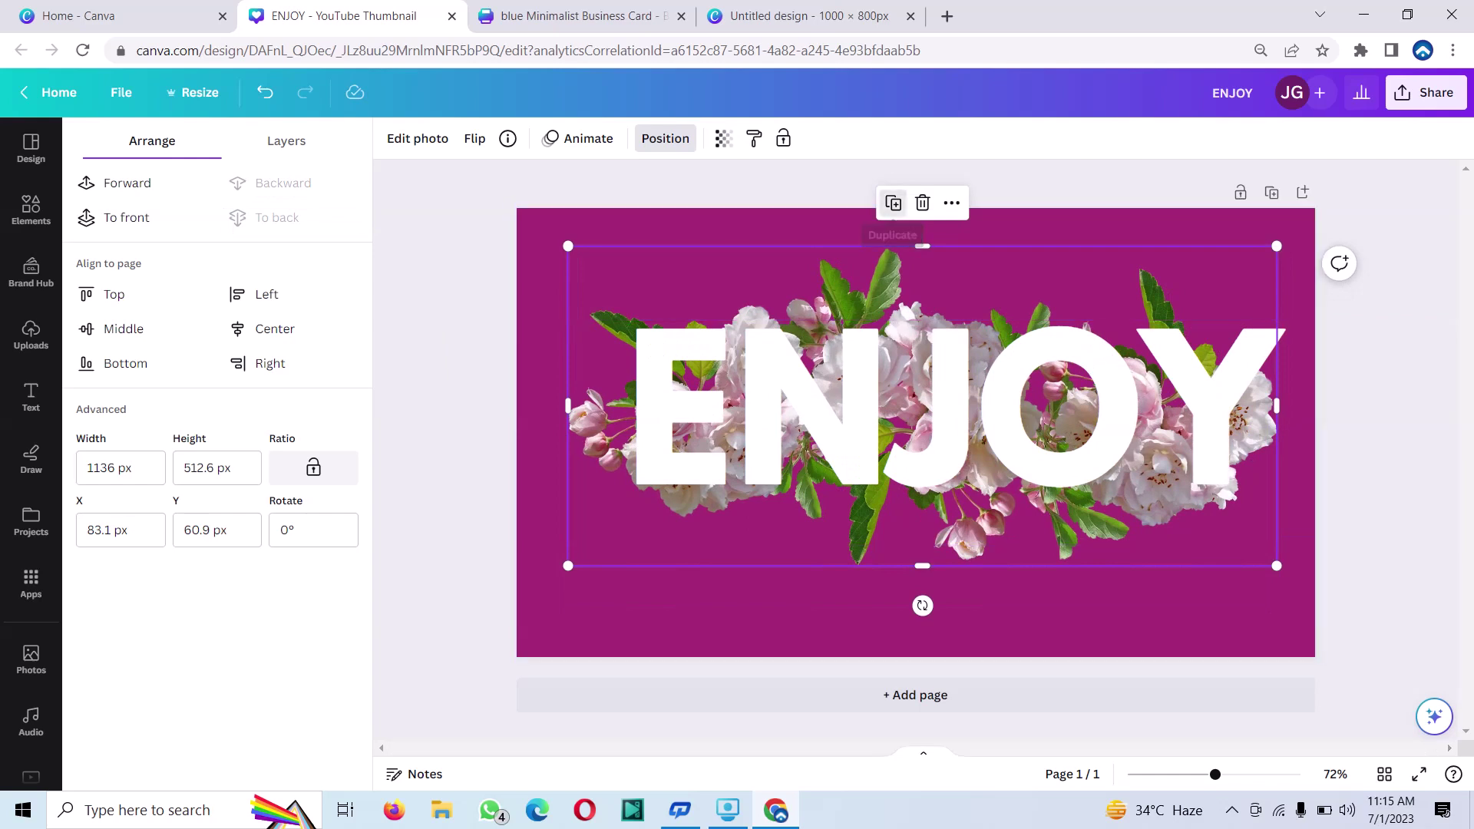
Make a trimmed copy of the flower photo, then delete the selected element.
click(893, 203)
drag(656, 475, 646, 451)
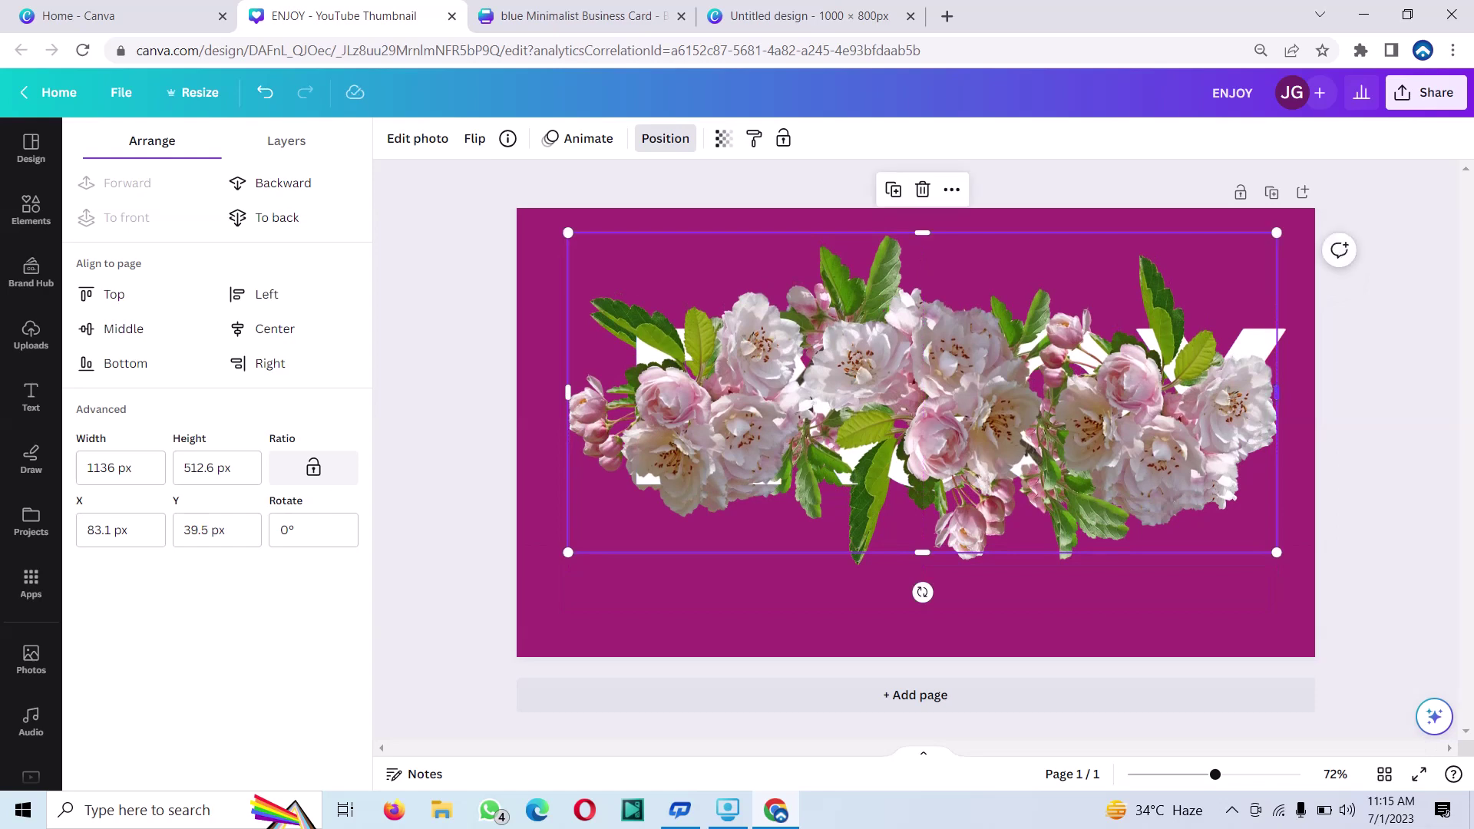
drag(1276, 392, 803, 392)
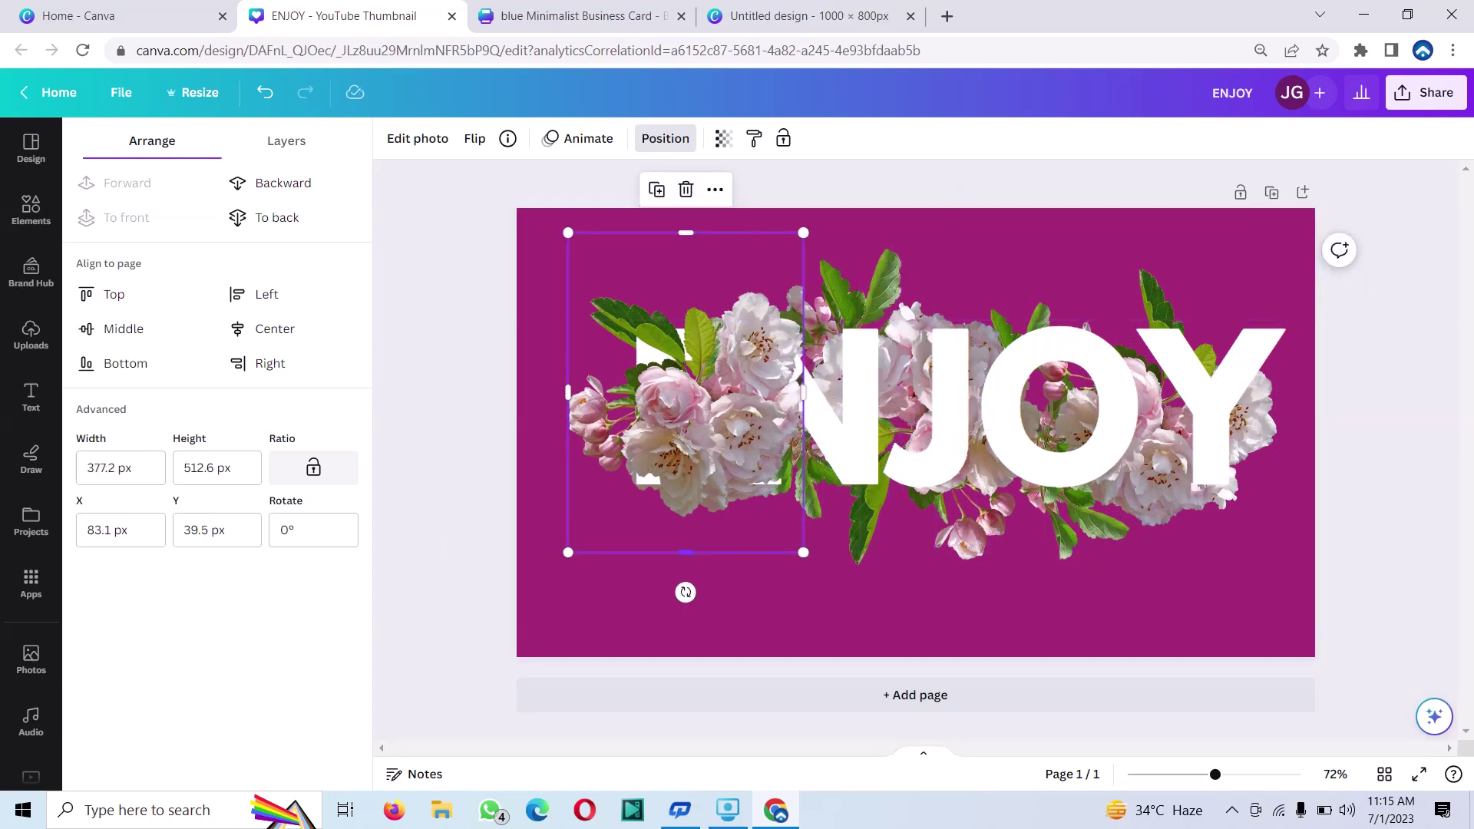
drag(686, 552, 685, 375)
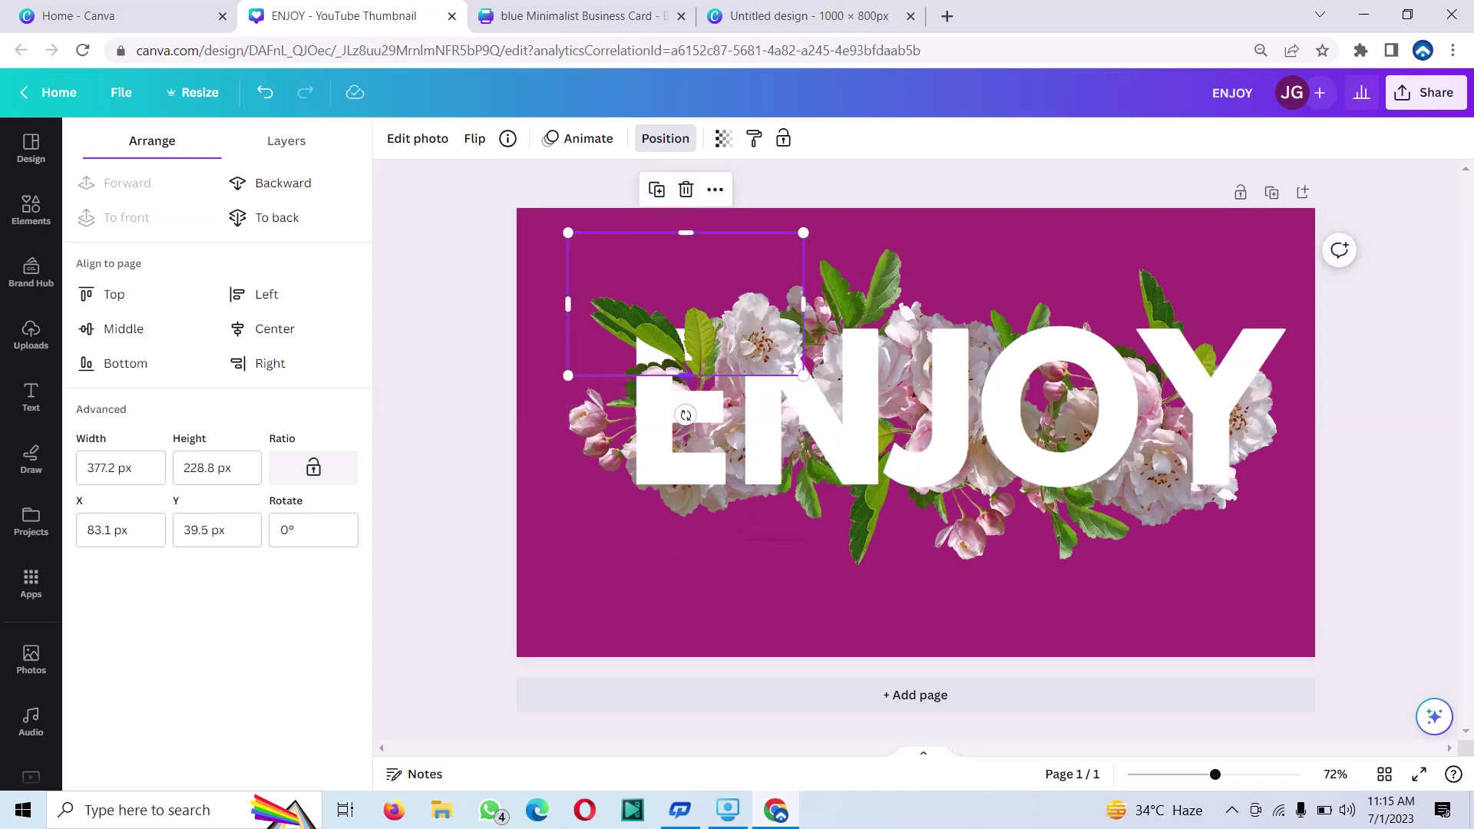
click(685, 415)
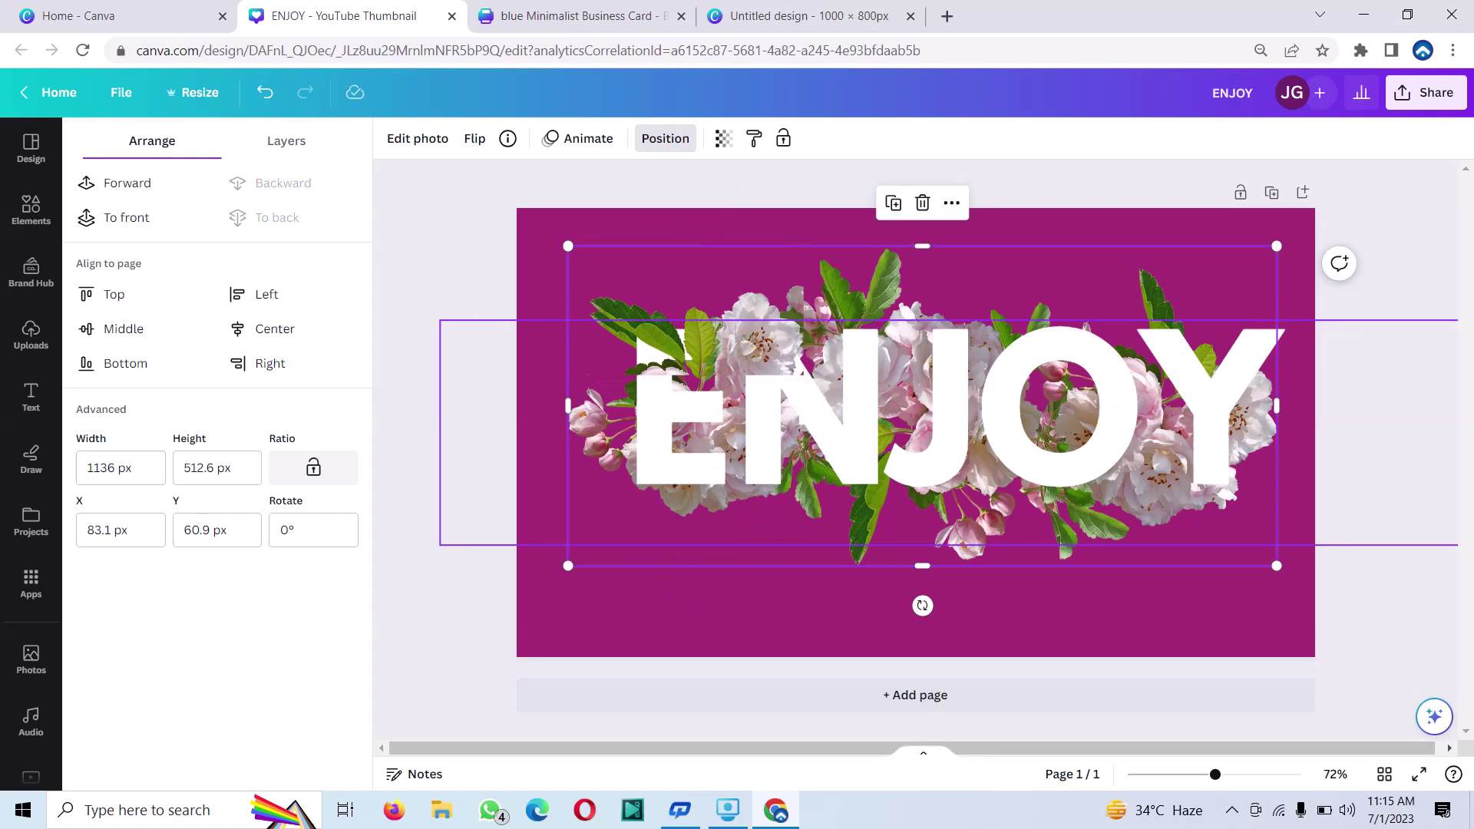
click(945, 322)
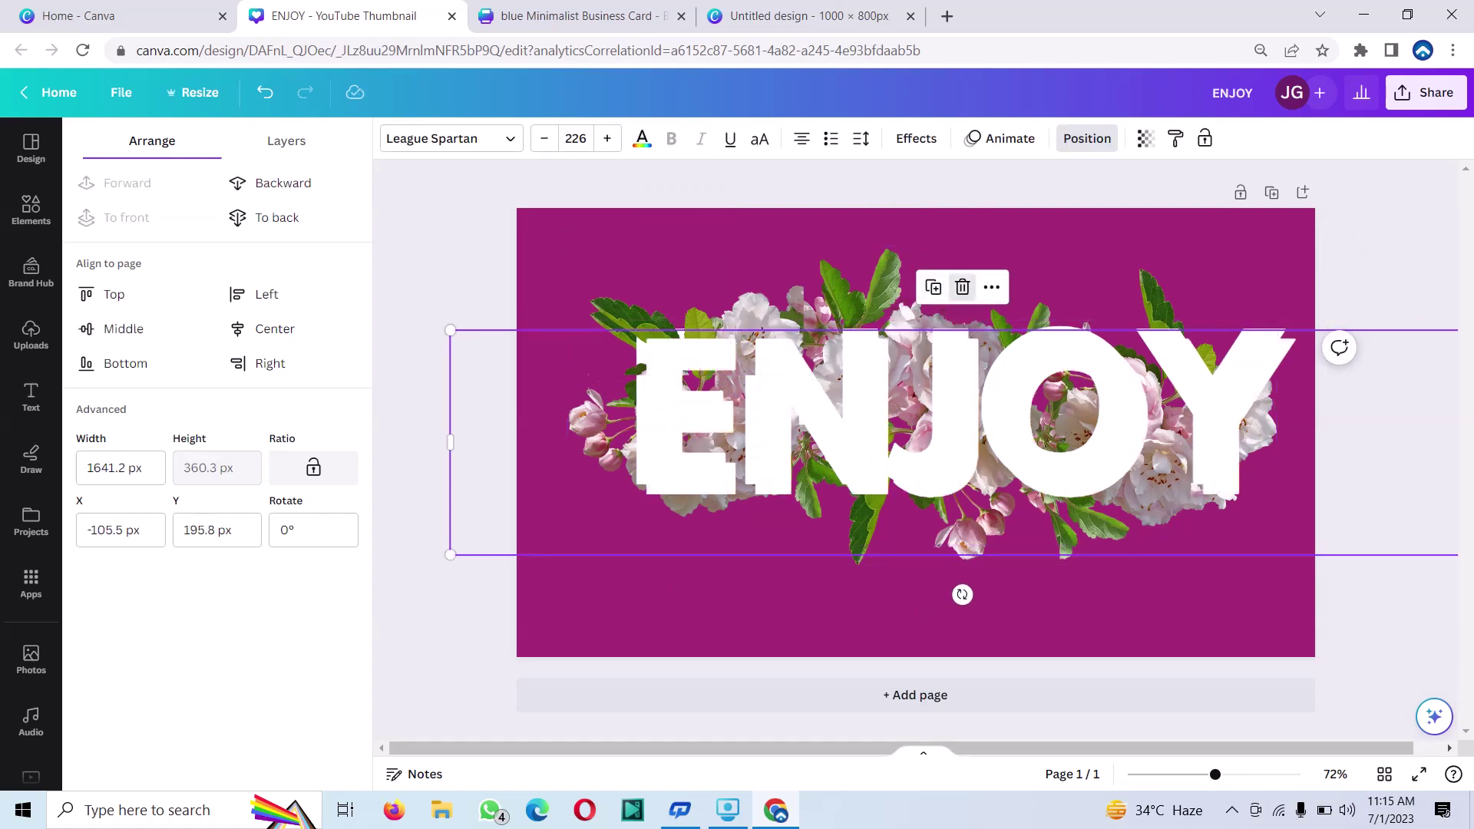
click(962, 289)
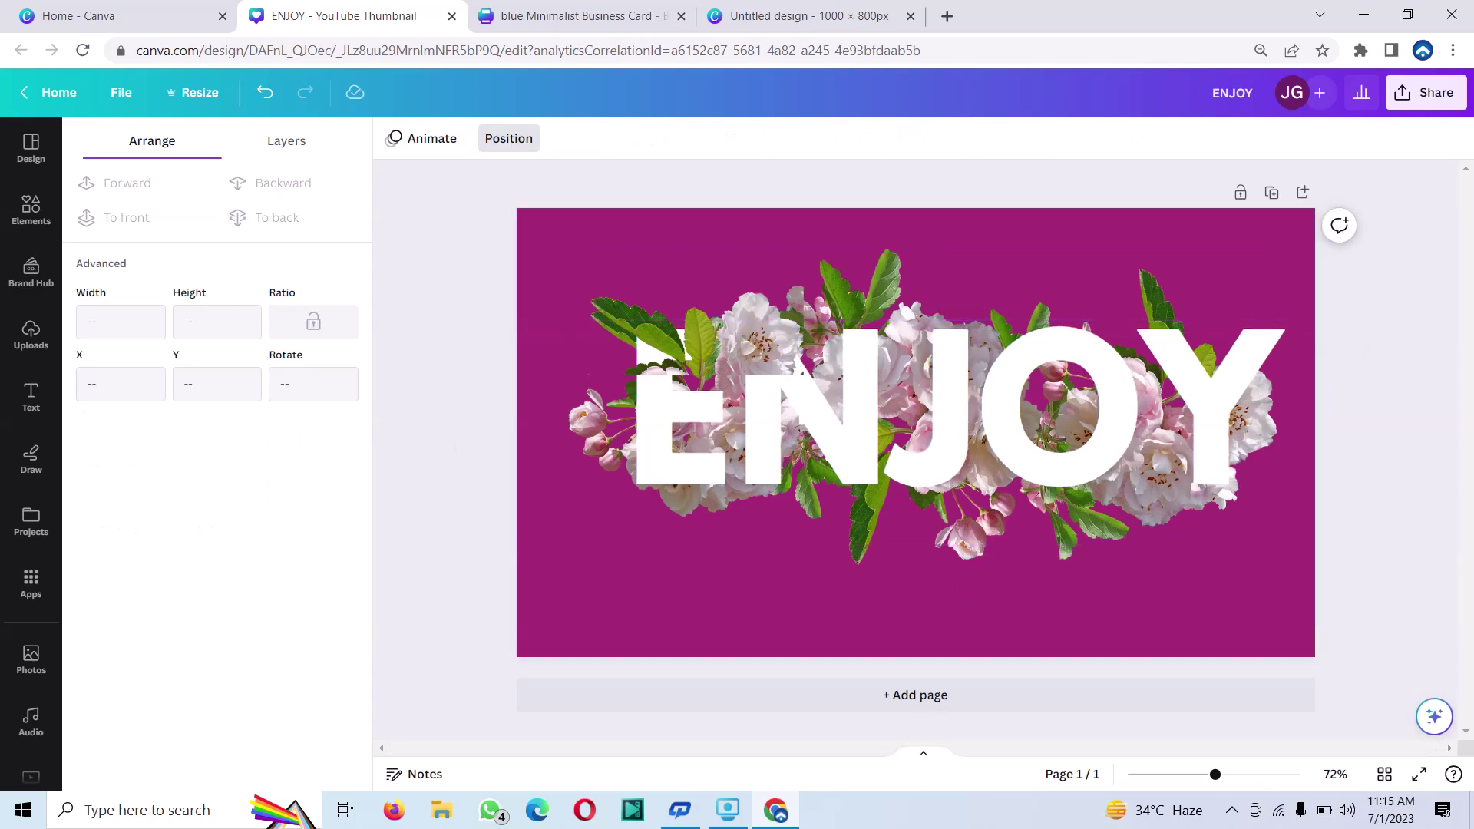
Duplicate the garland again and crop the copy to a piece at the top-right corner.
click(922, 257)
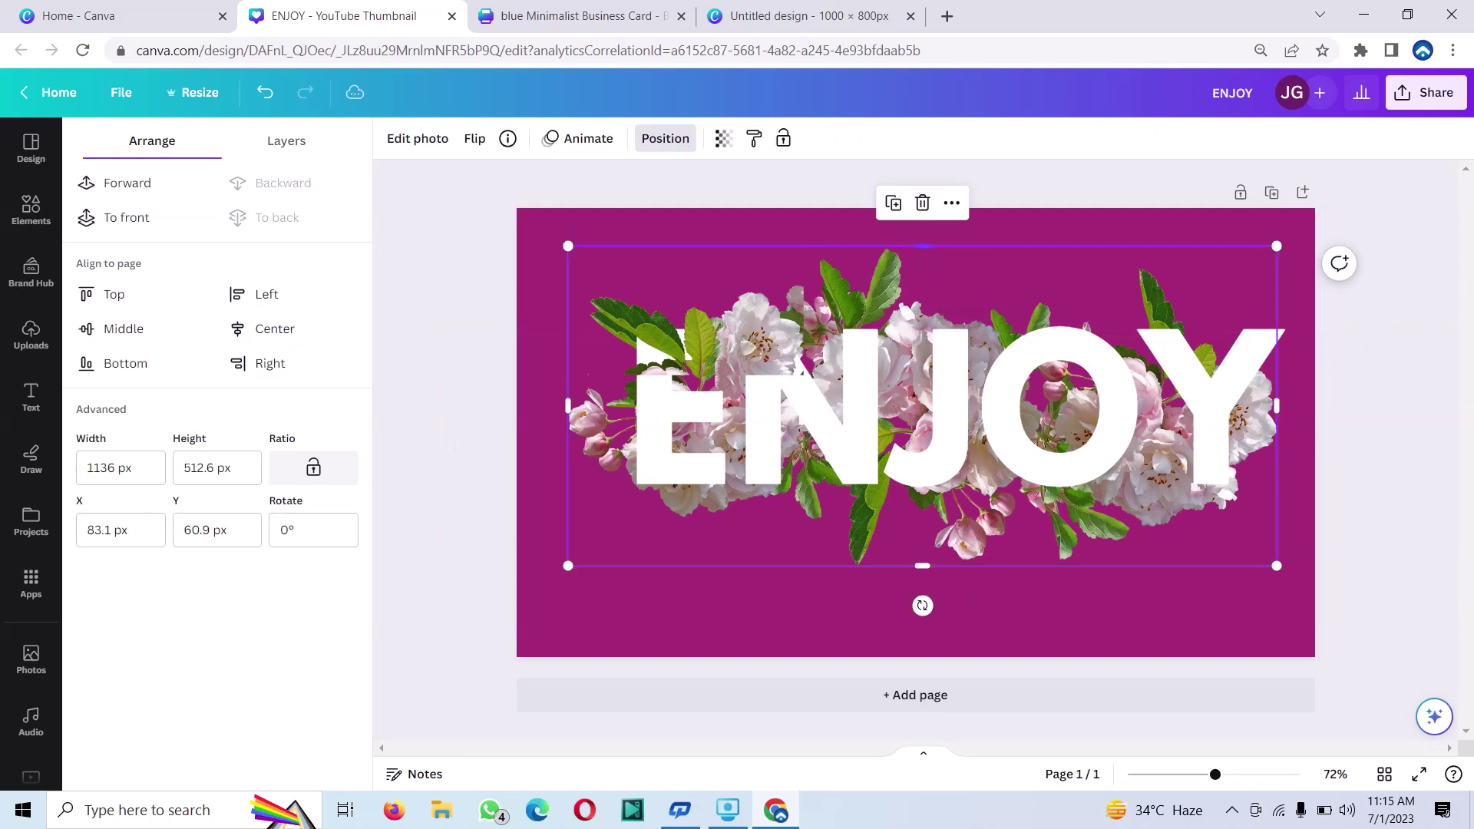
click(893, 202)
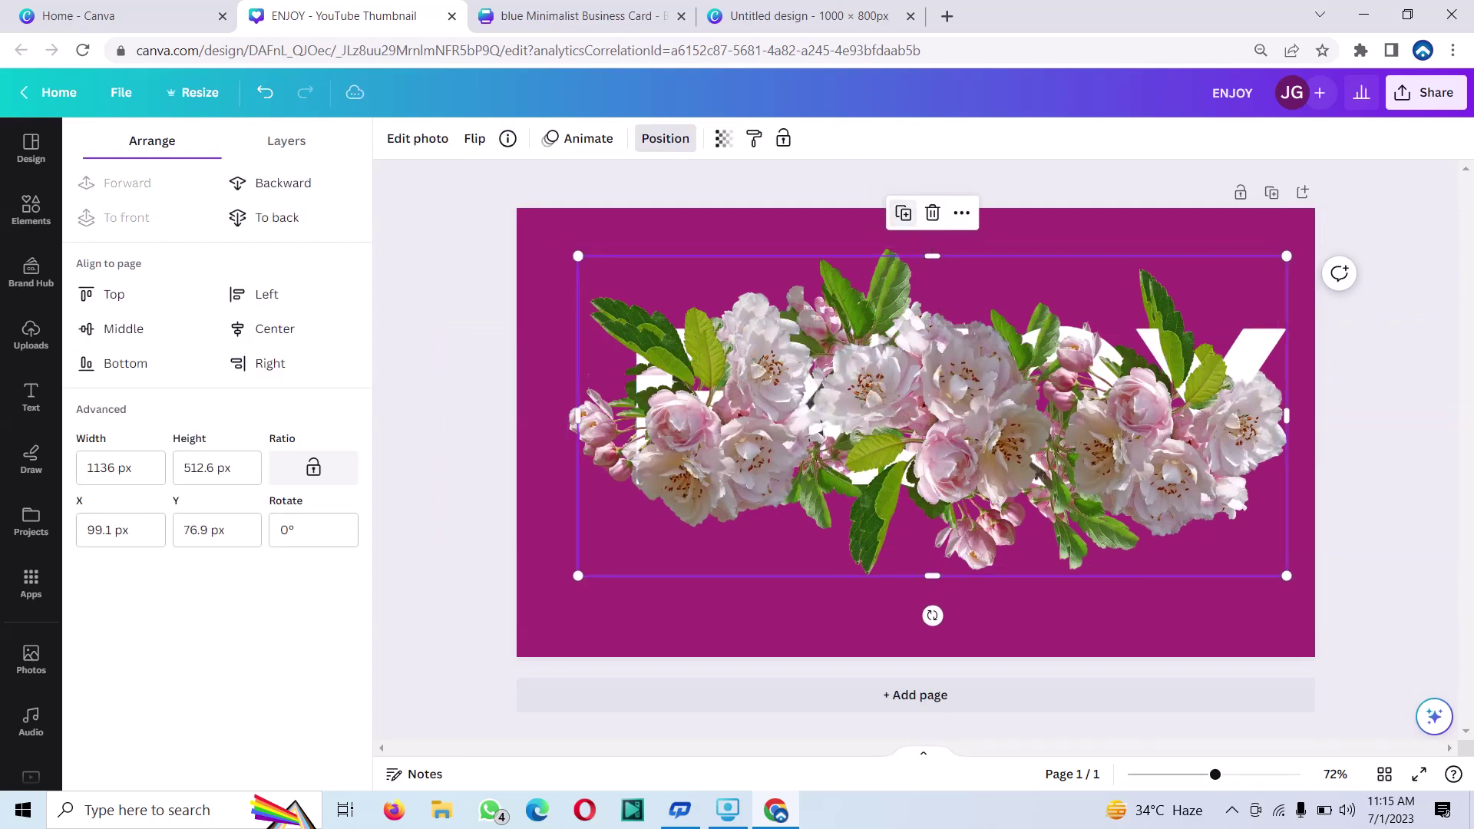
drag(932, 416, 915, 303)
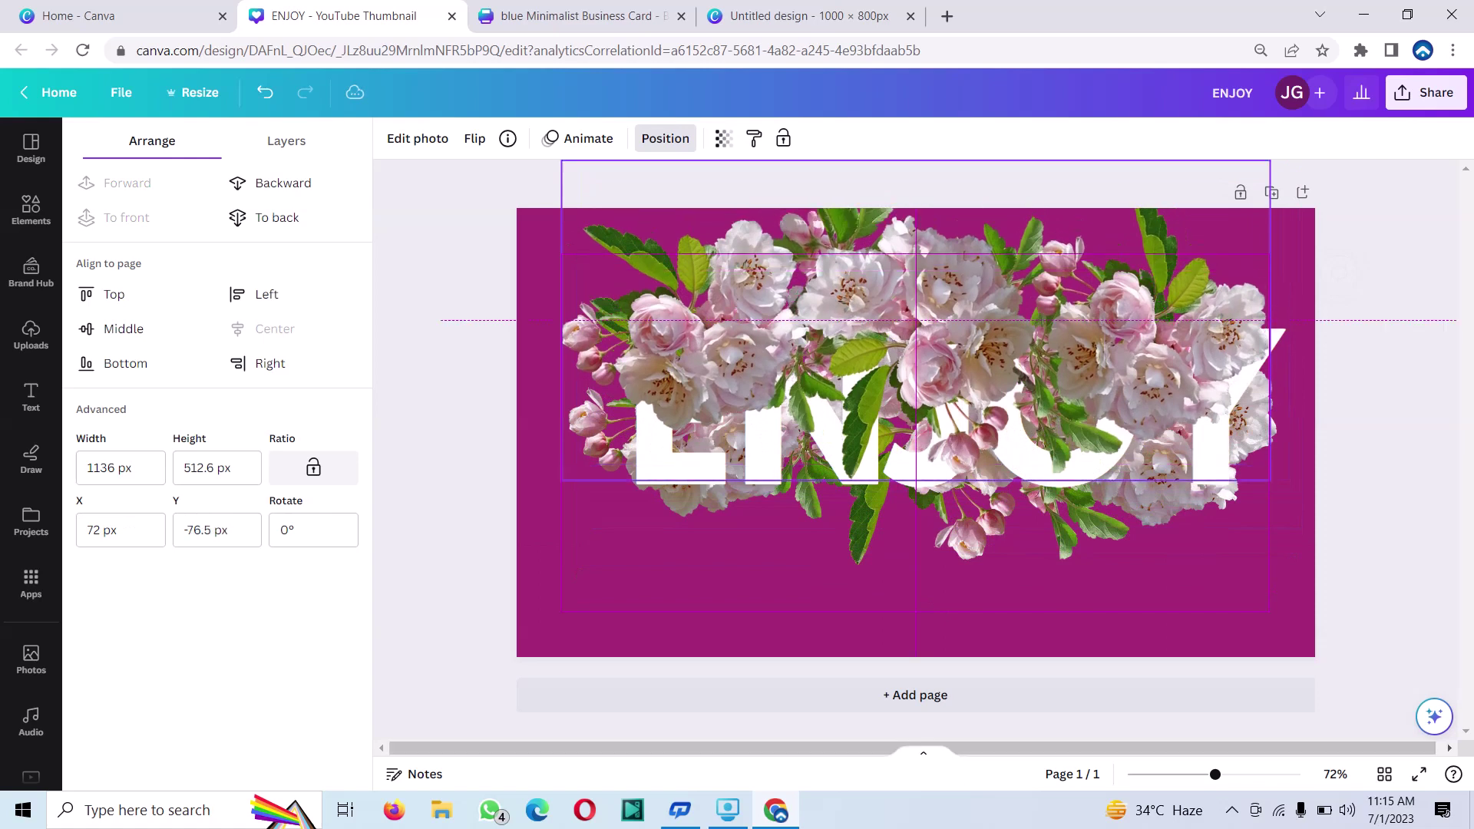
drag(915, 303, 934, 367)
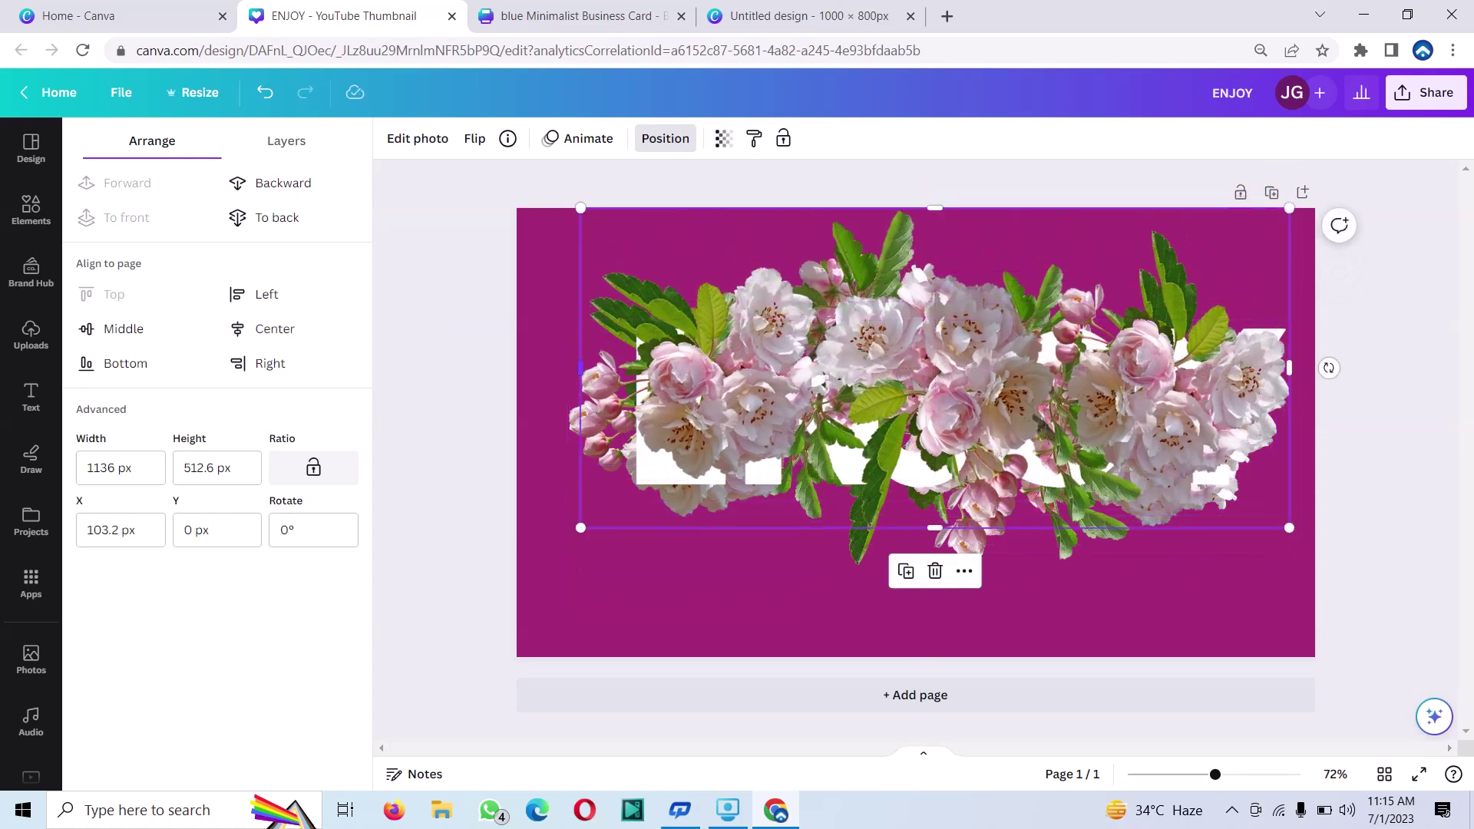
drag(580, 368, 1146, 368)
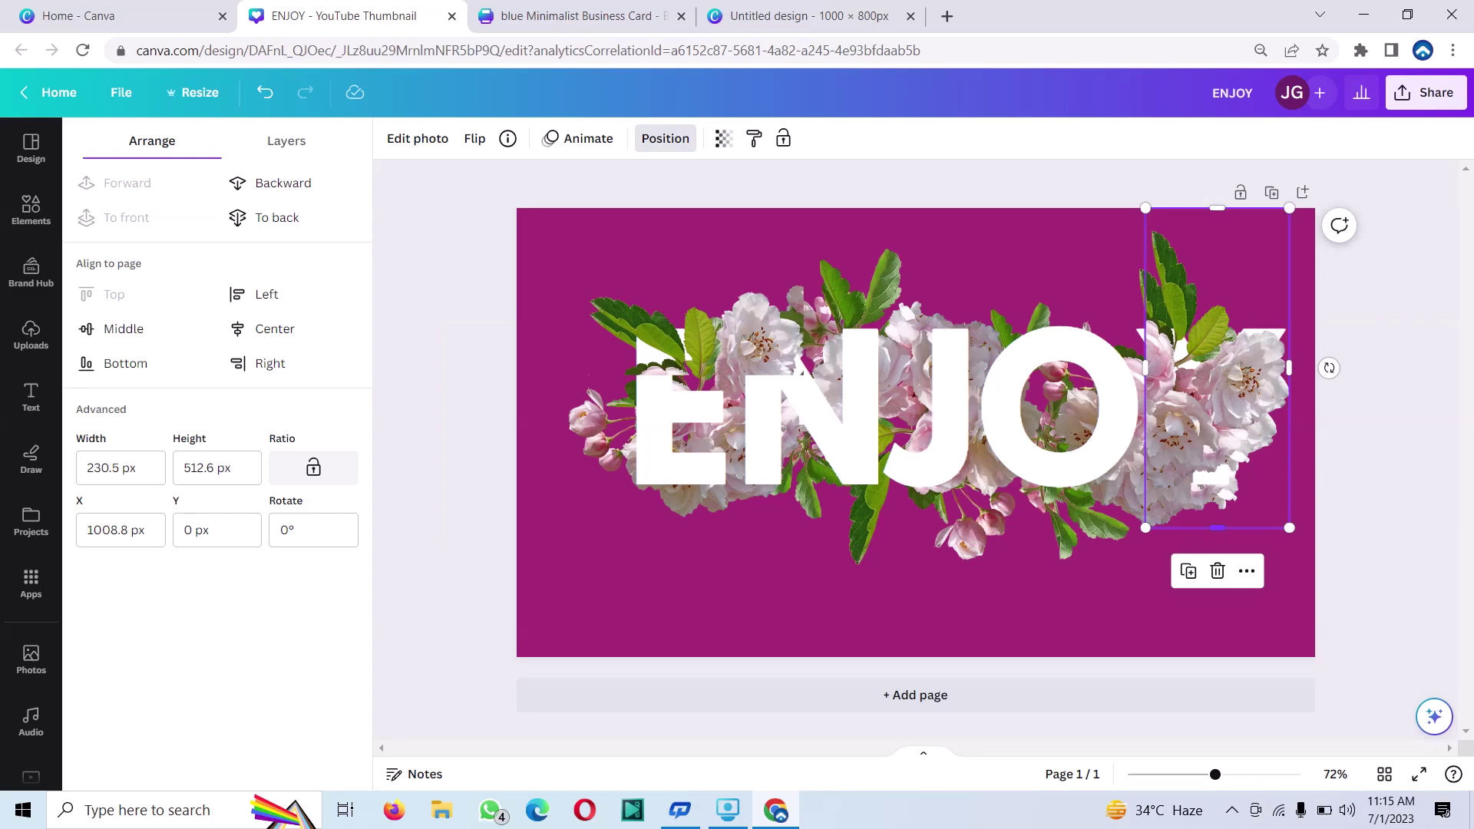
drag(1216, 528, 1217, 376)
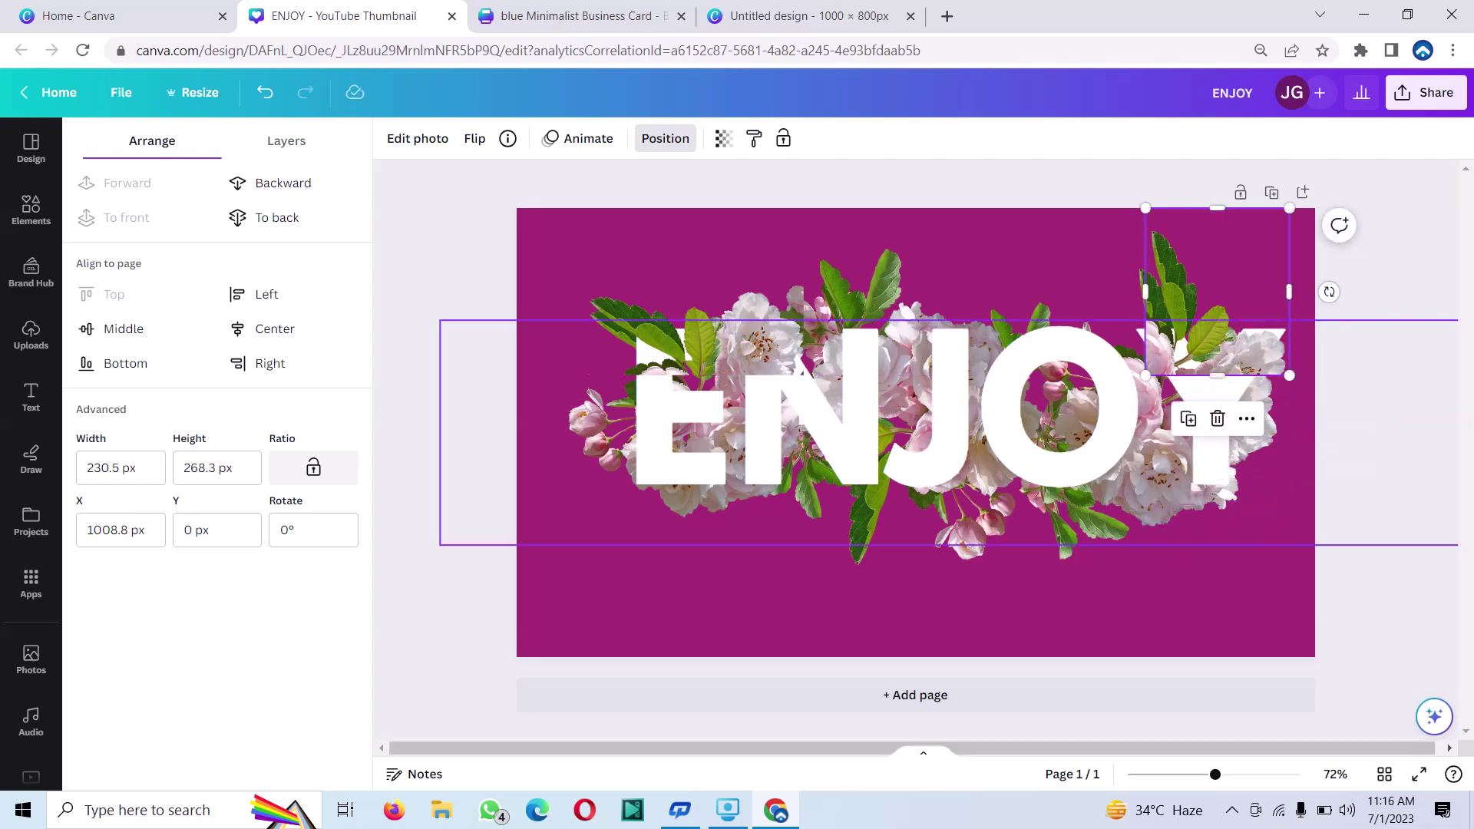
drag(1216, 322, 1276, 302)
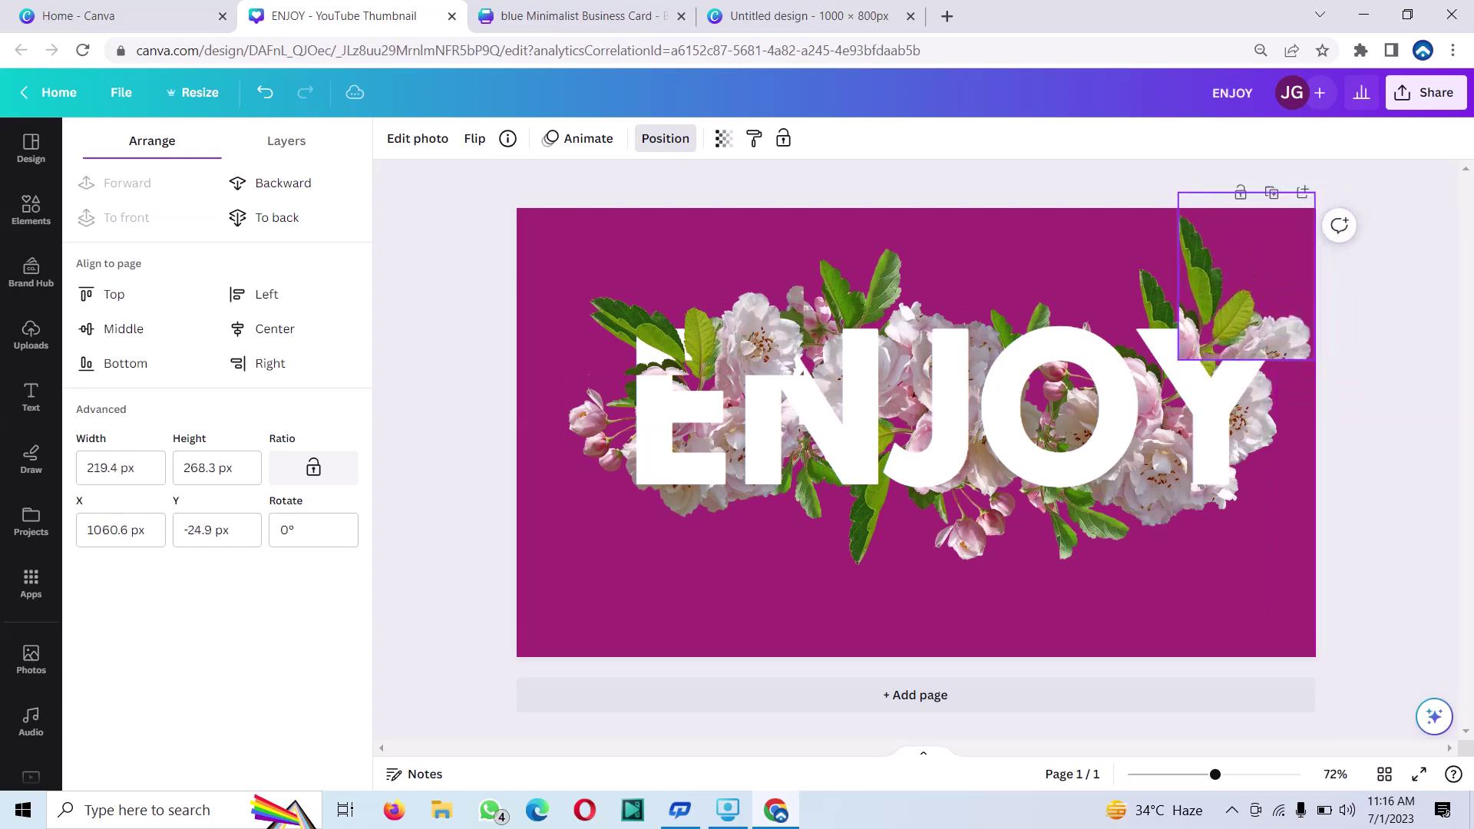
mouse_move(1276, 302)
mouse_down()
mouse_move(1250, 322)
mouse_move(1266, 304)
mouse_up()
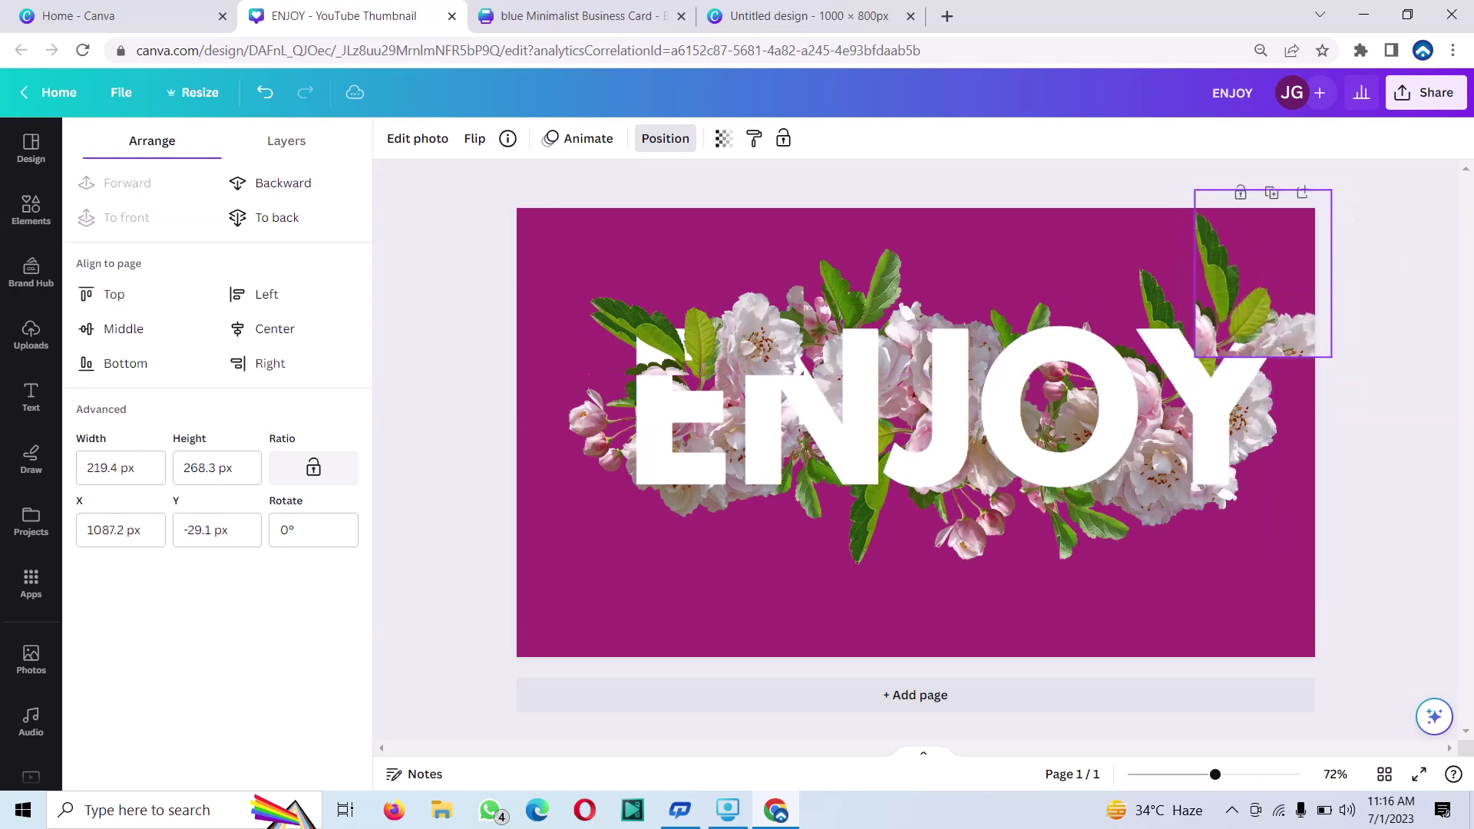
key(Tab)
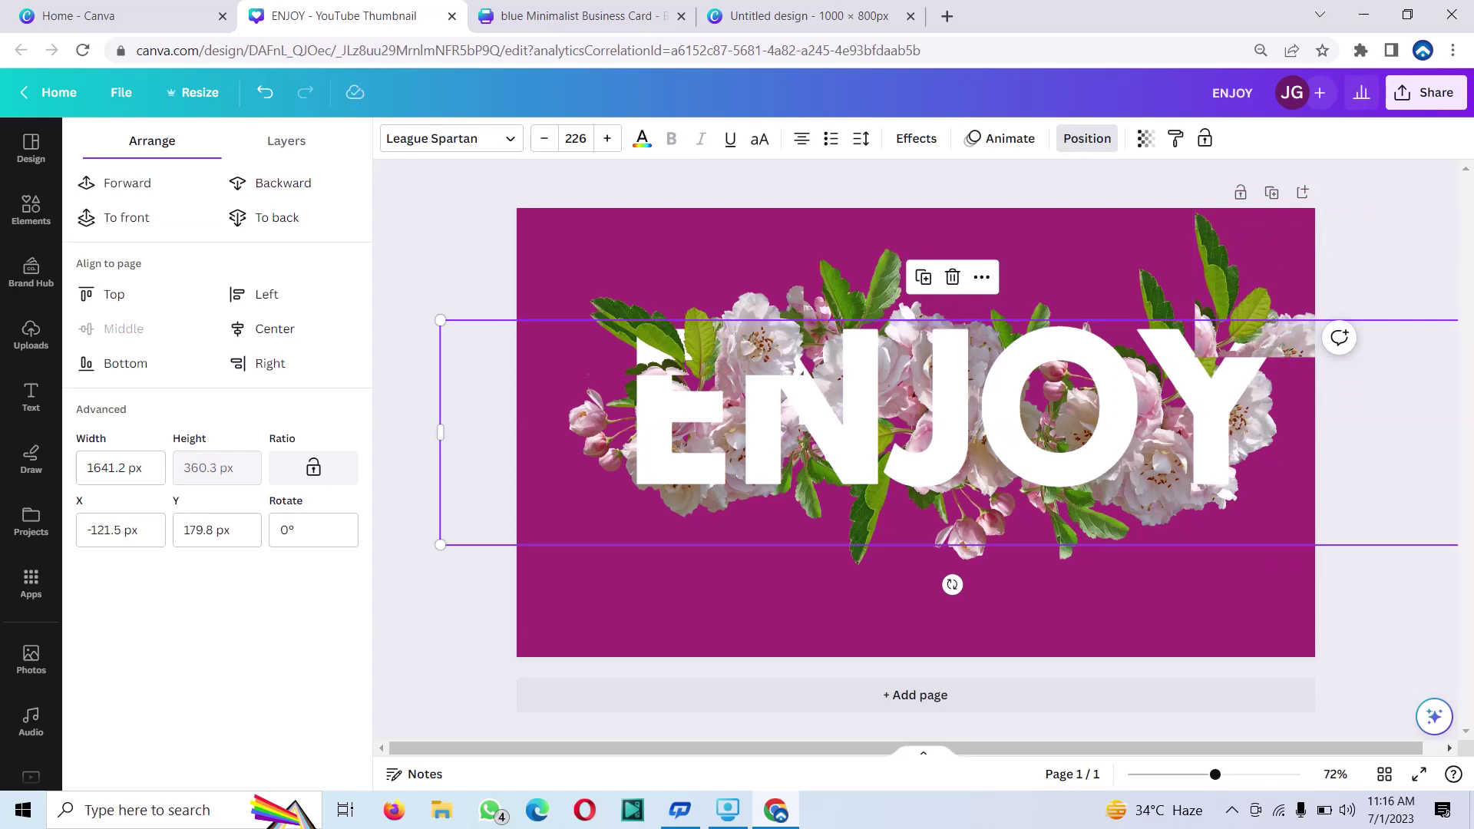
drag(1262, 273, 1269, 291)
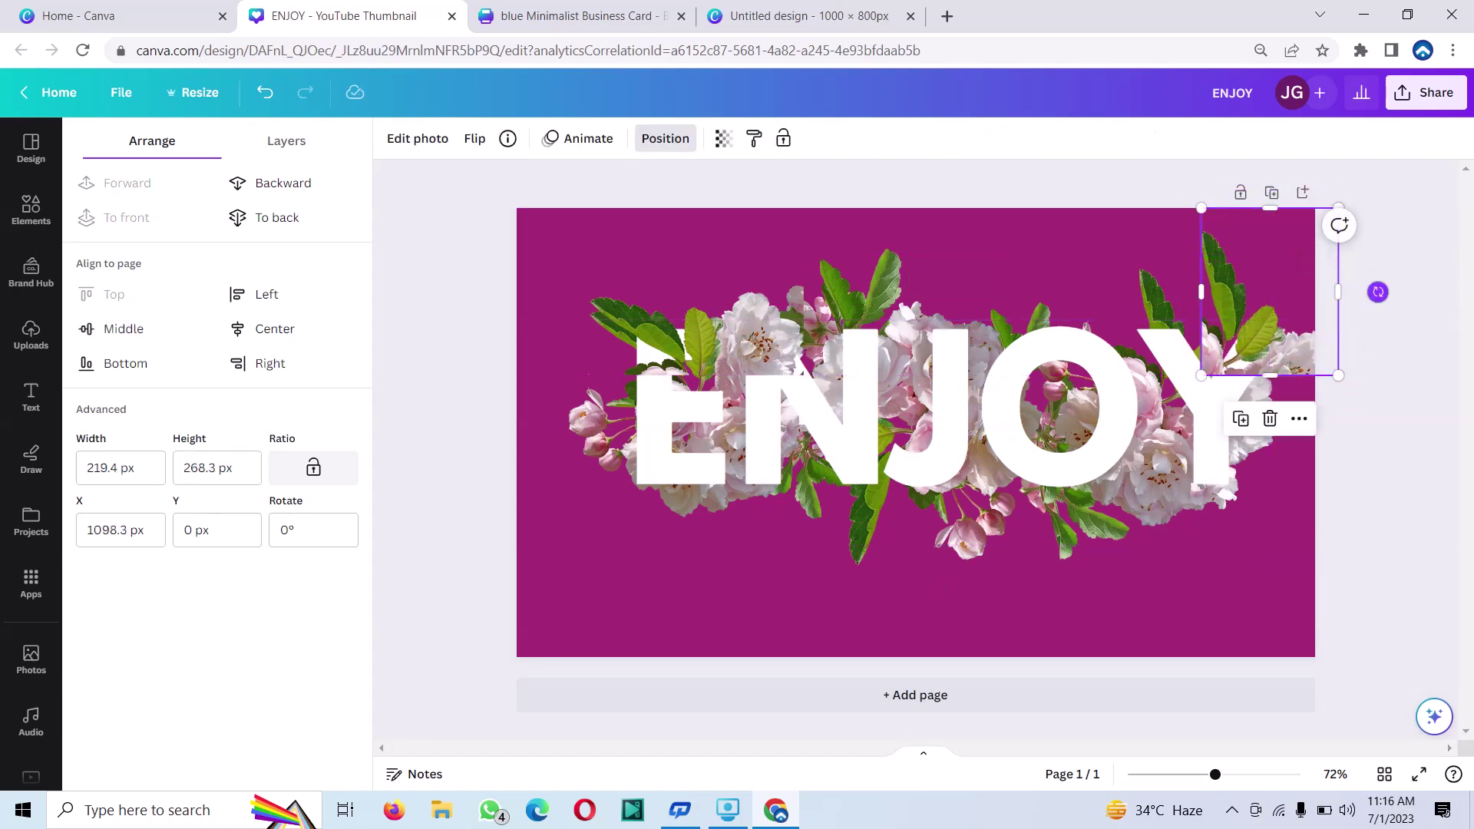
Rotate the small flower piece to about -25°, trim it, and lower it onto the Y.
drag(1378, 292, 1349, 237)
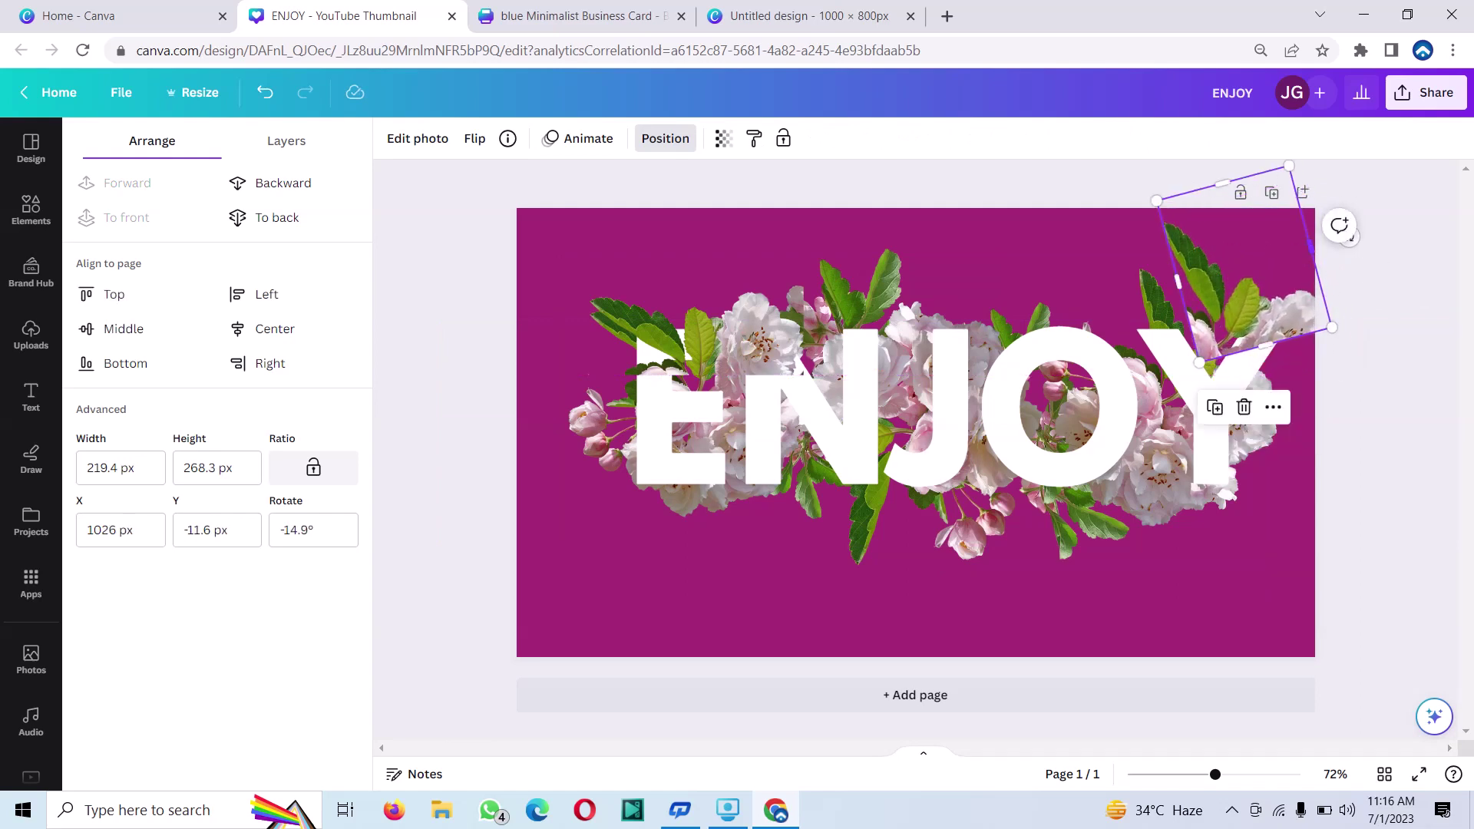
drag(1310, 247, 1256, 261)
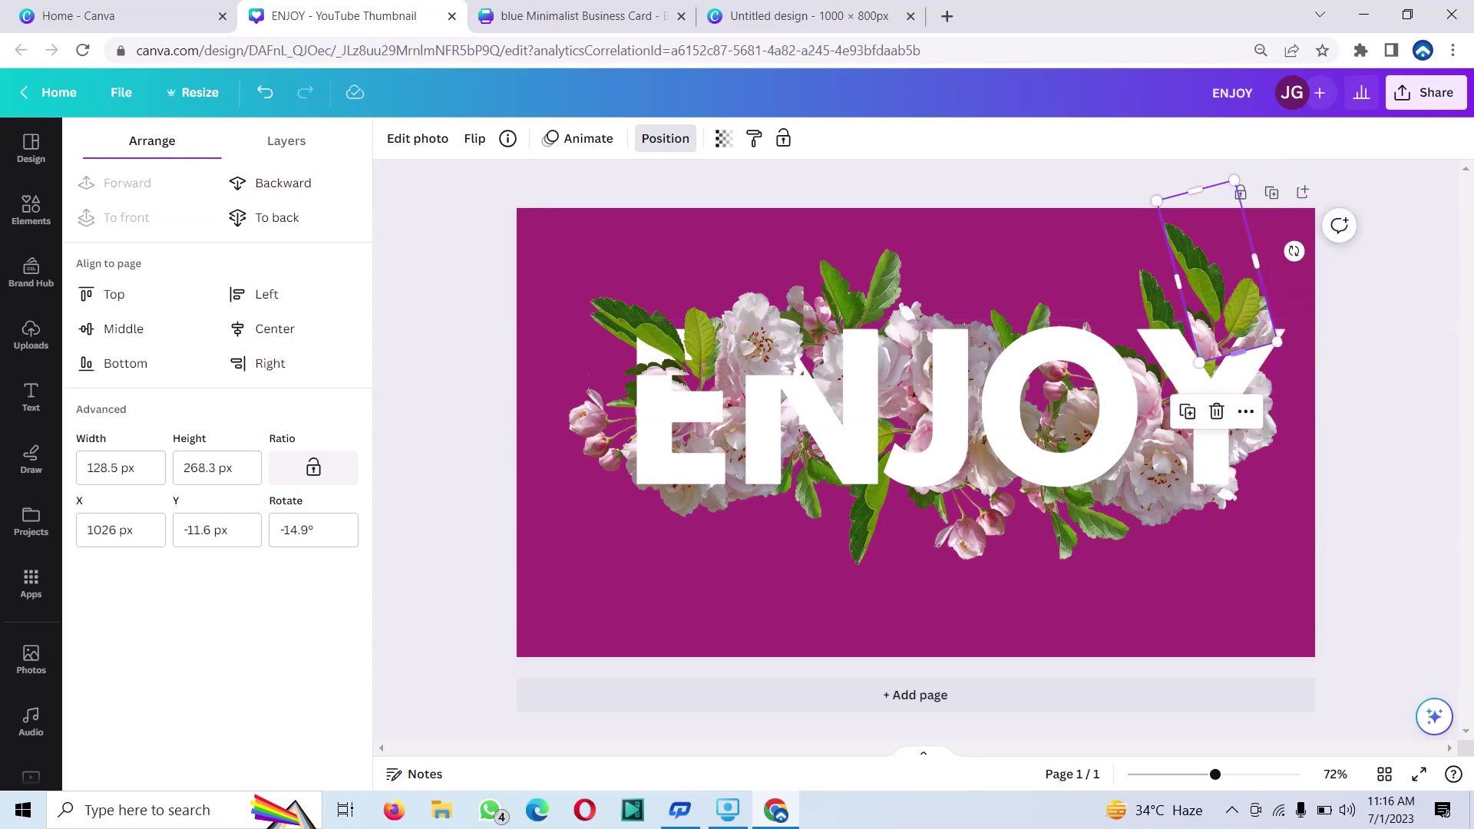
drag(1237, 352, 1232, 333)
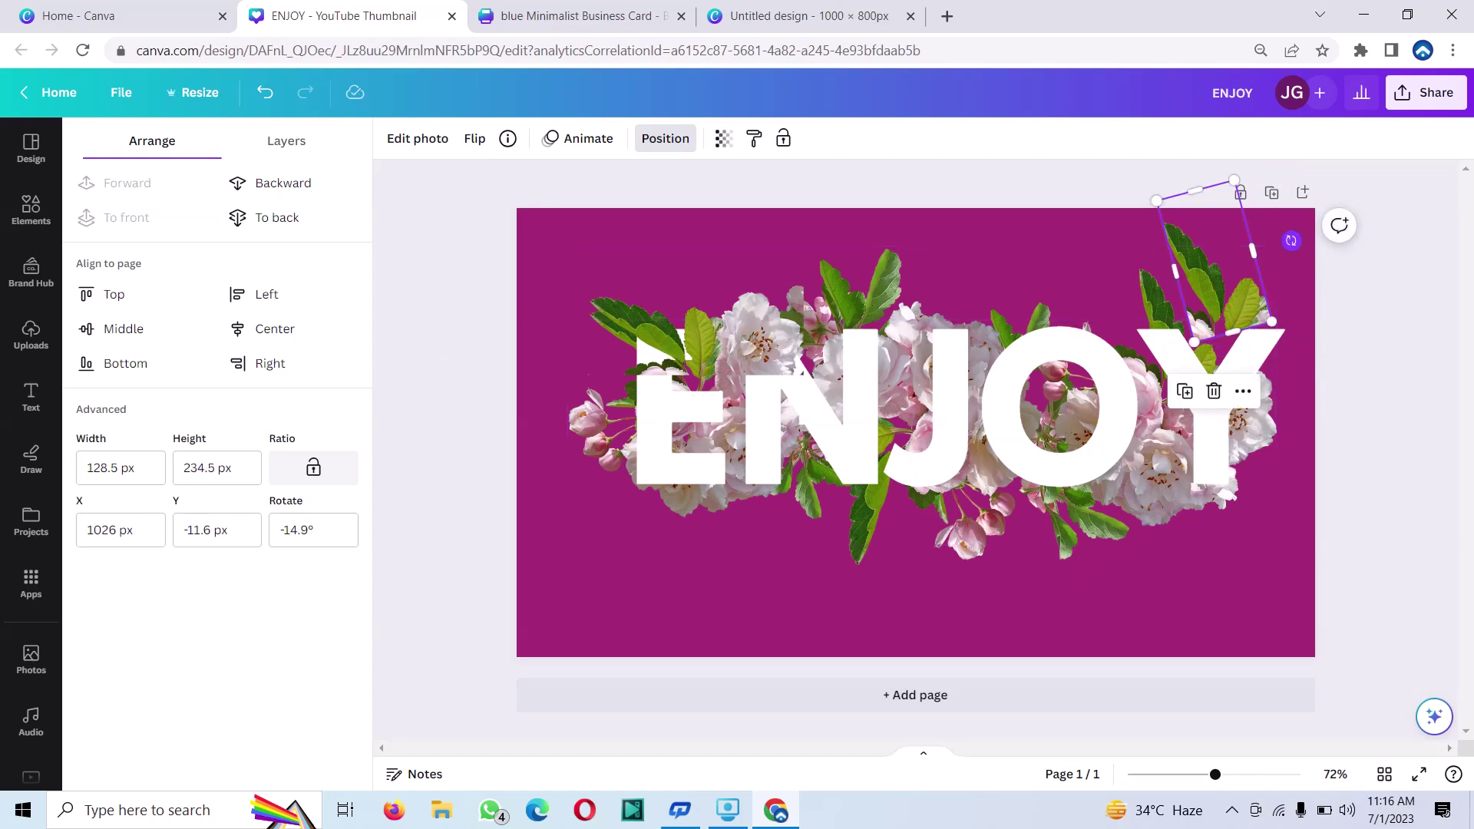
drag(1291, 240, 1286, 227)
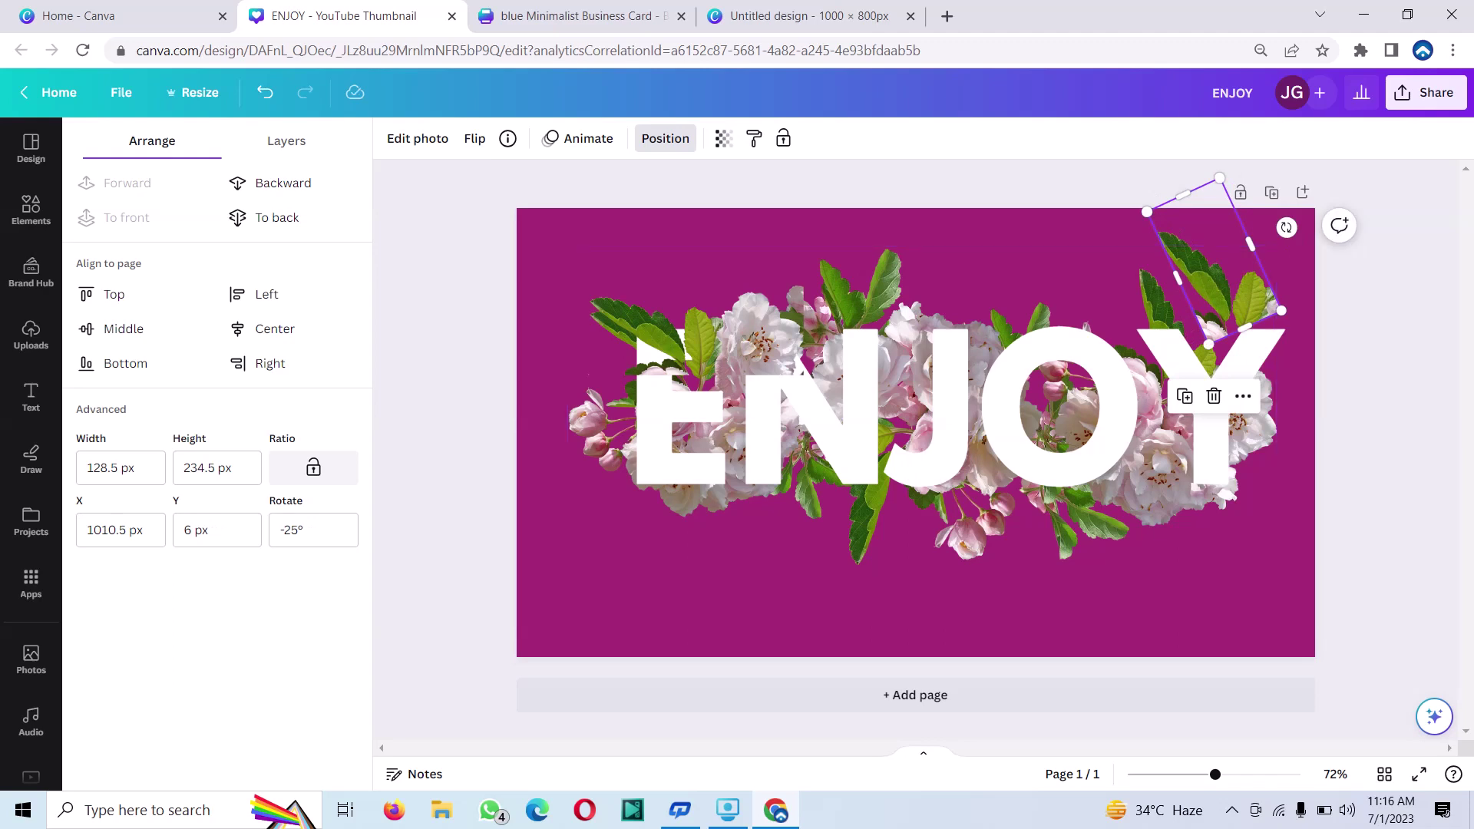
drag(1220, 261, 1216, 304)
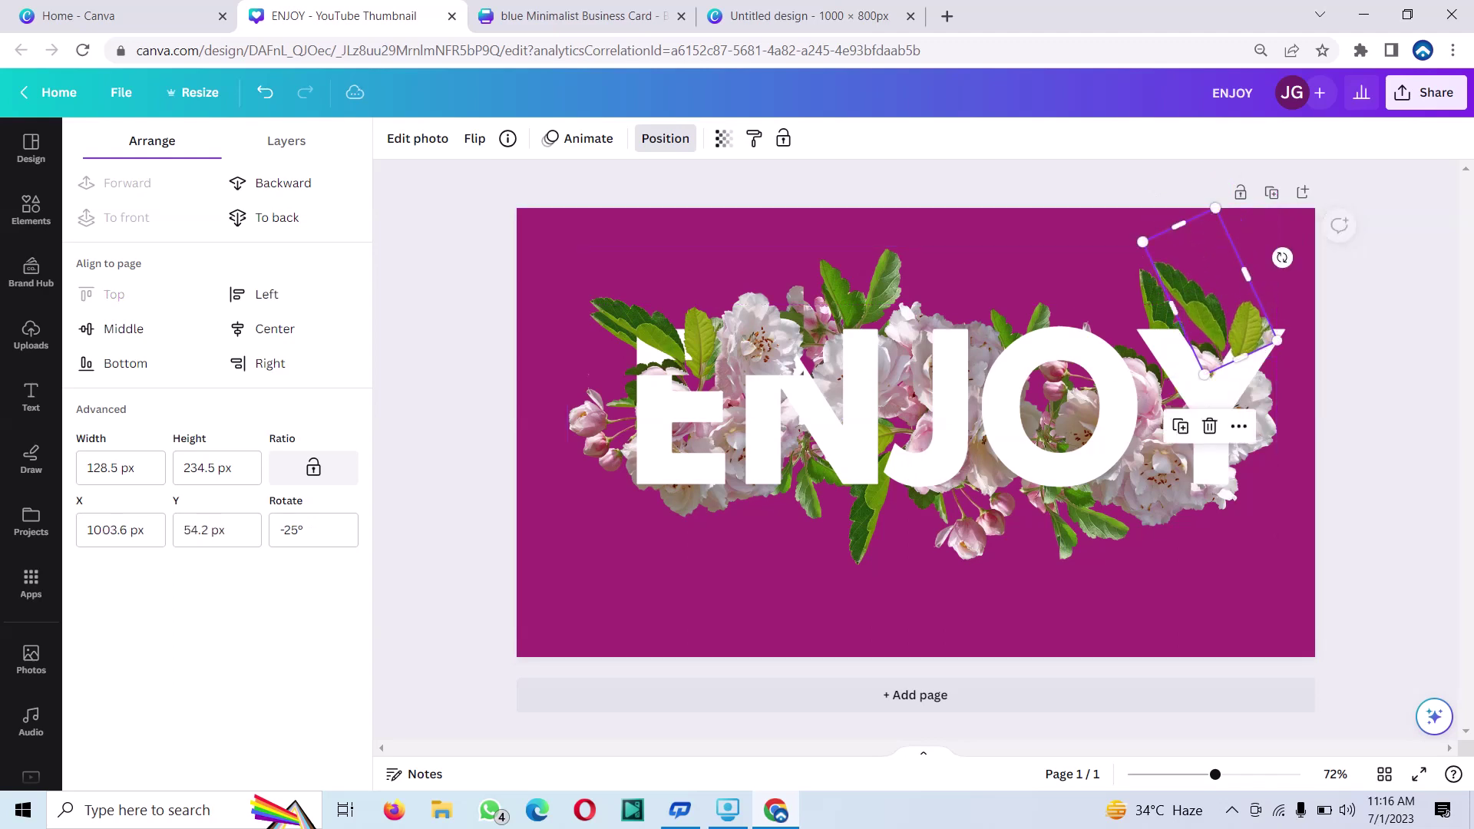
click(1238, 358)
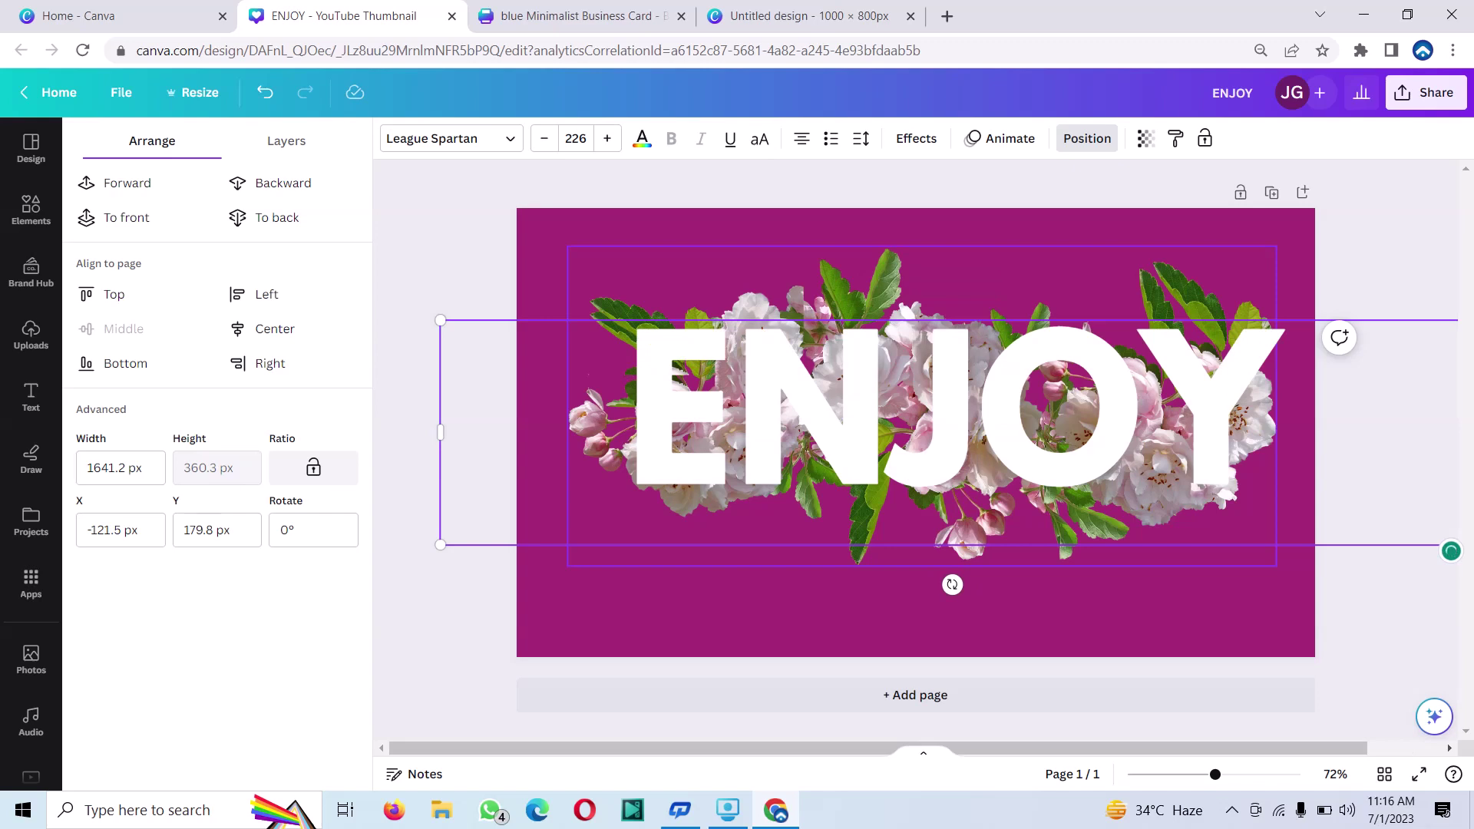
Duplicate the flower photo and crop the copy down to a narrow blossom strip.
click(921, 284)
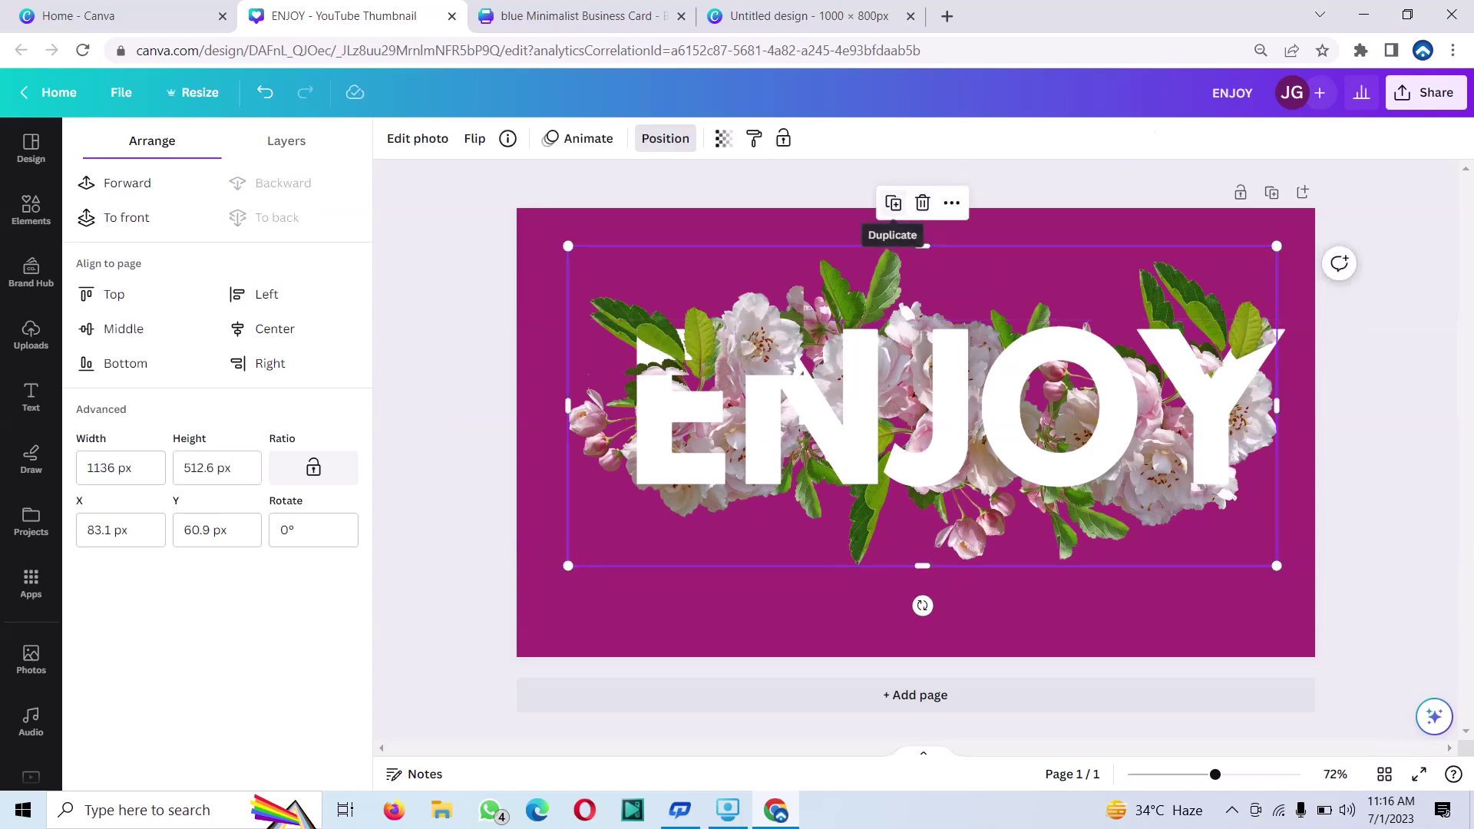
click(893, 203)
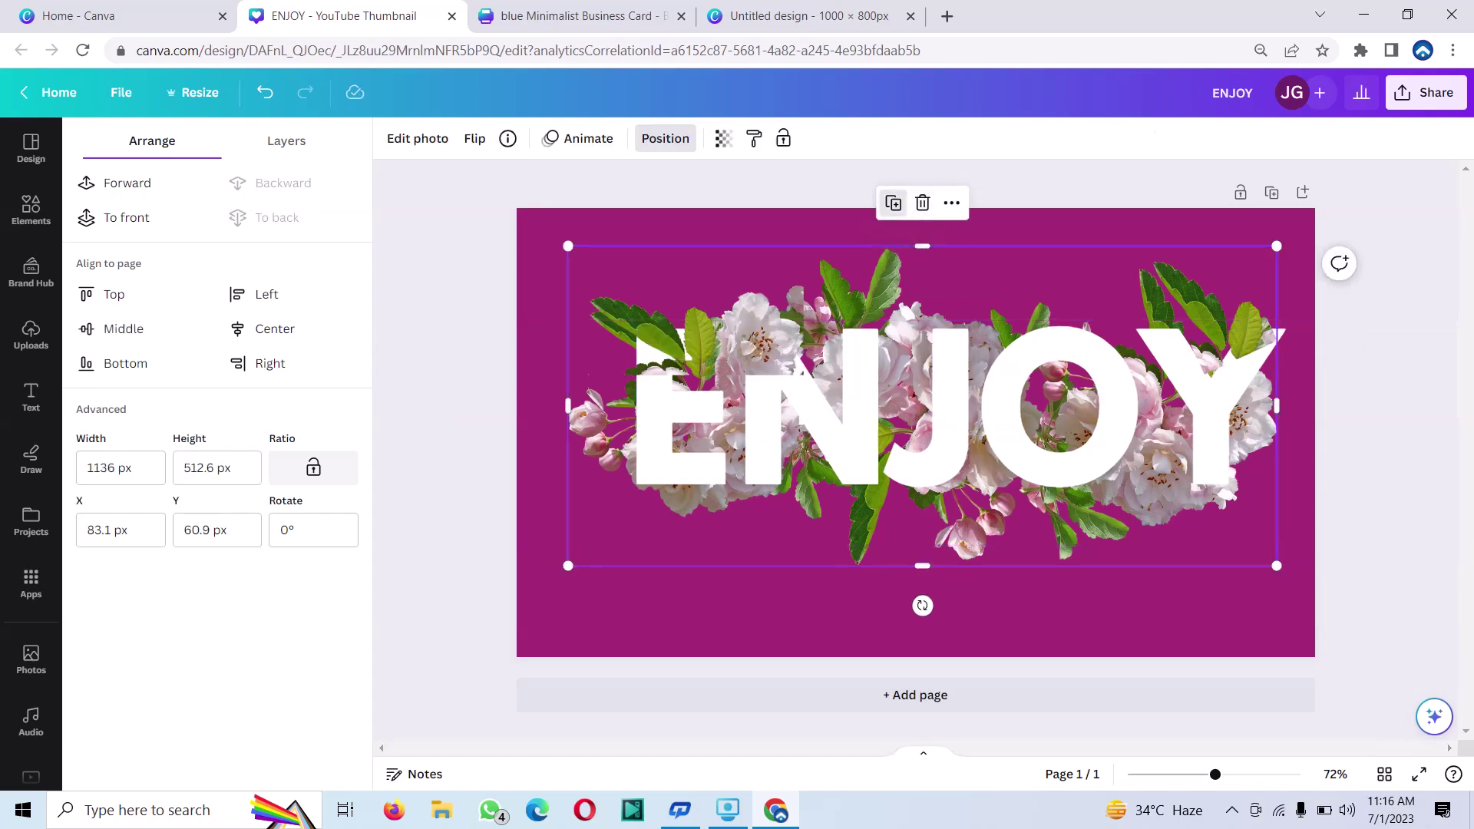
drag(921, 307, 868, 212)
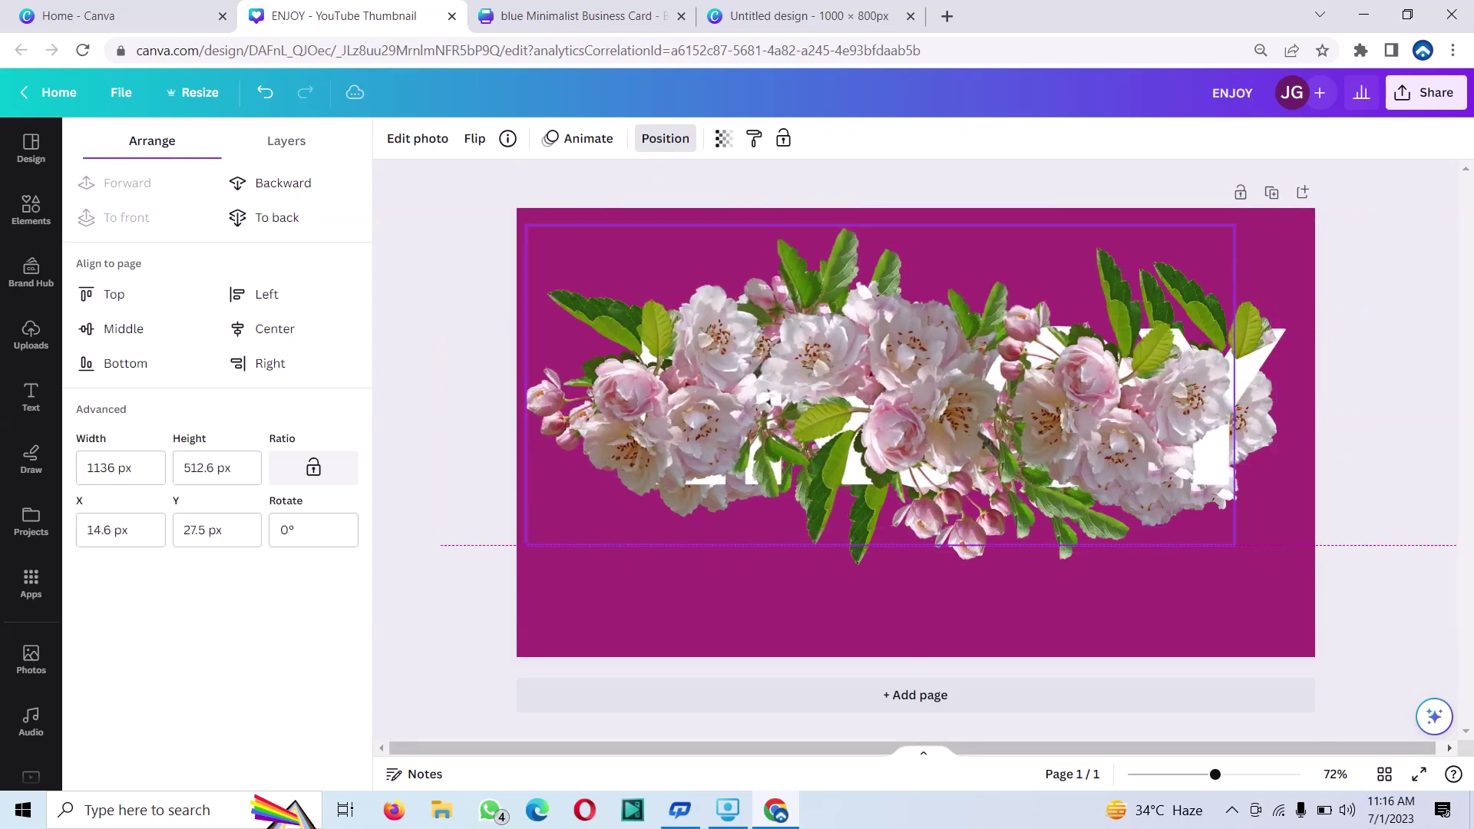
drag(868, 212, 868, 276)
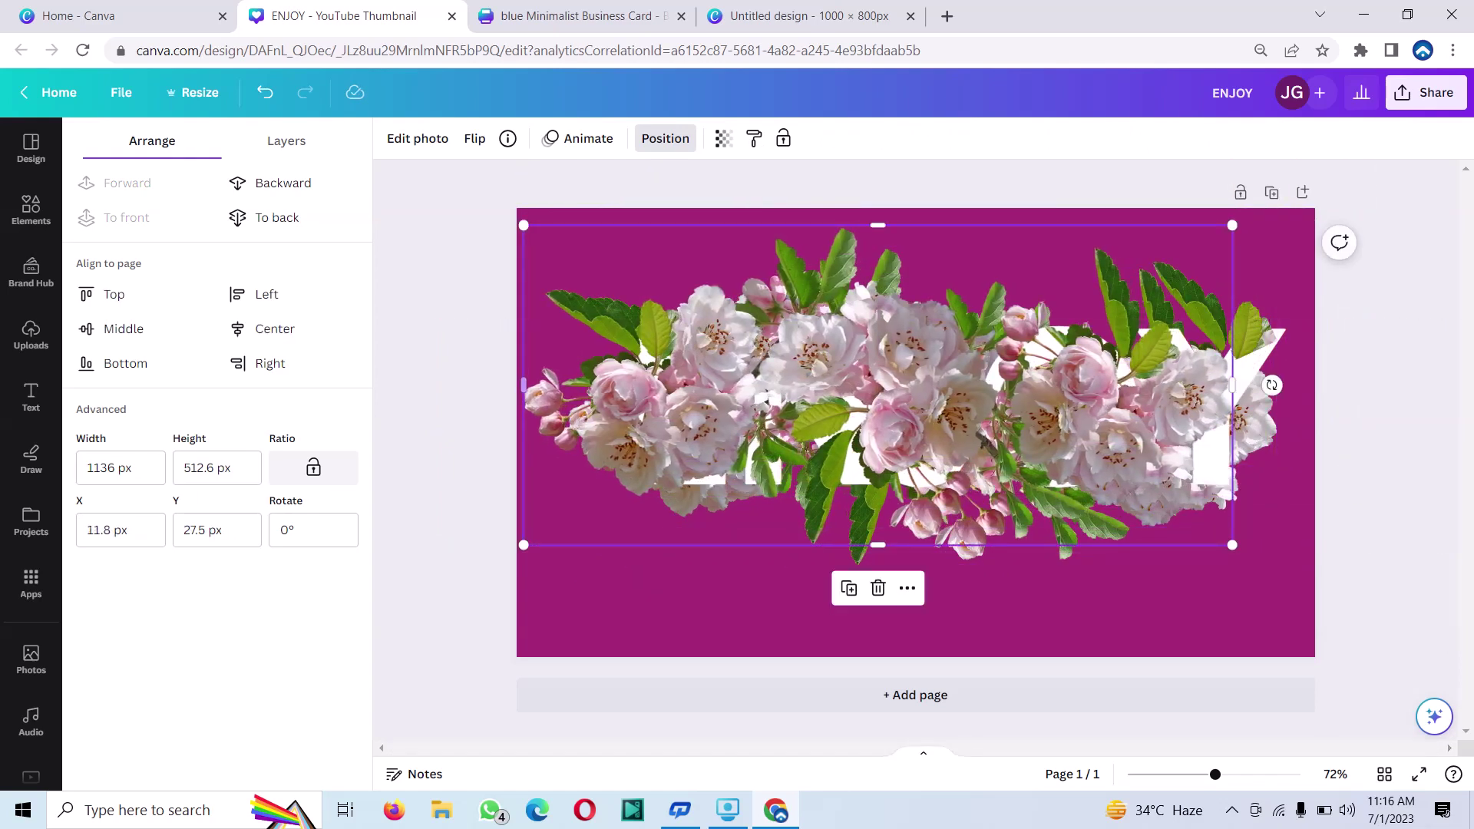
drag(523, 385, 1019, 384)
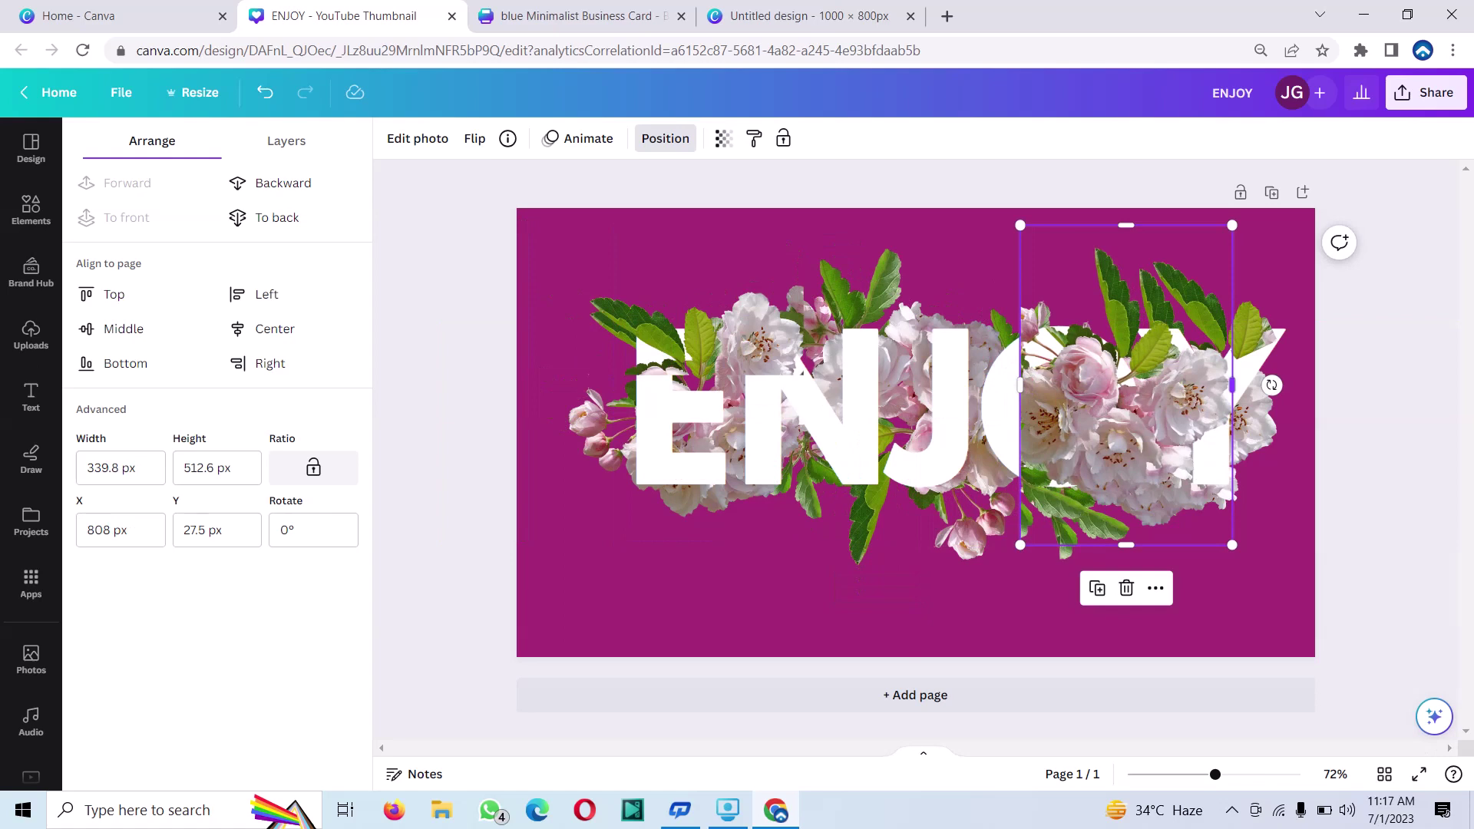
drag(1232, 385, 1094, 385)
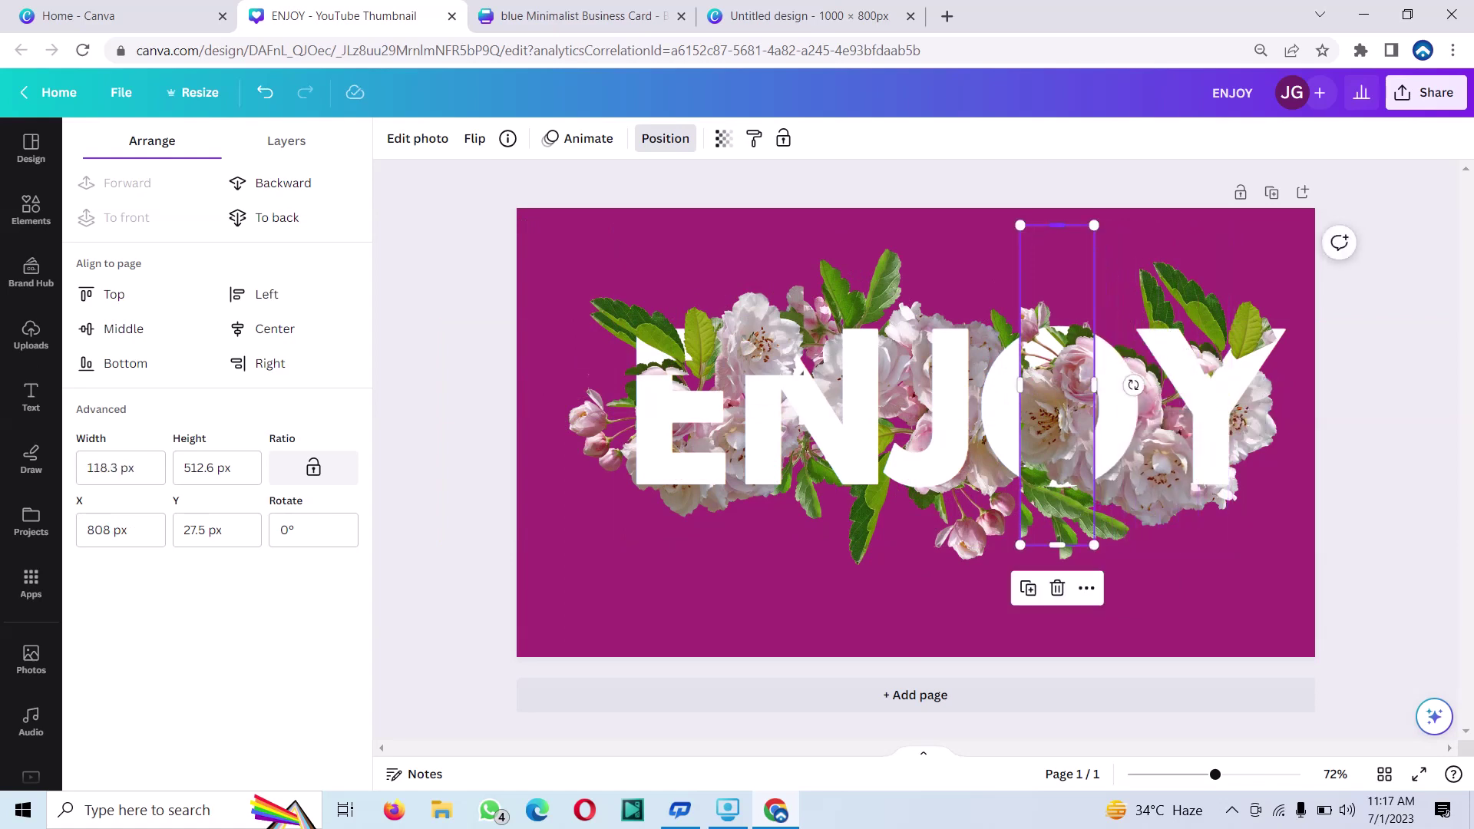
drag(1057, 225, 1057, 363)
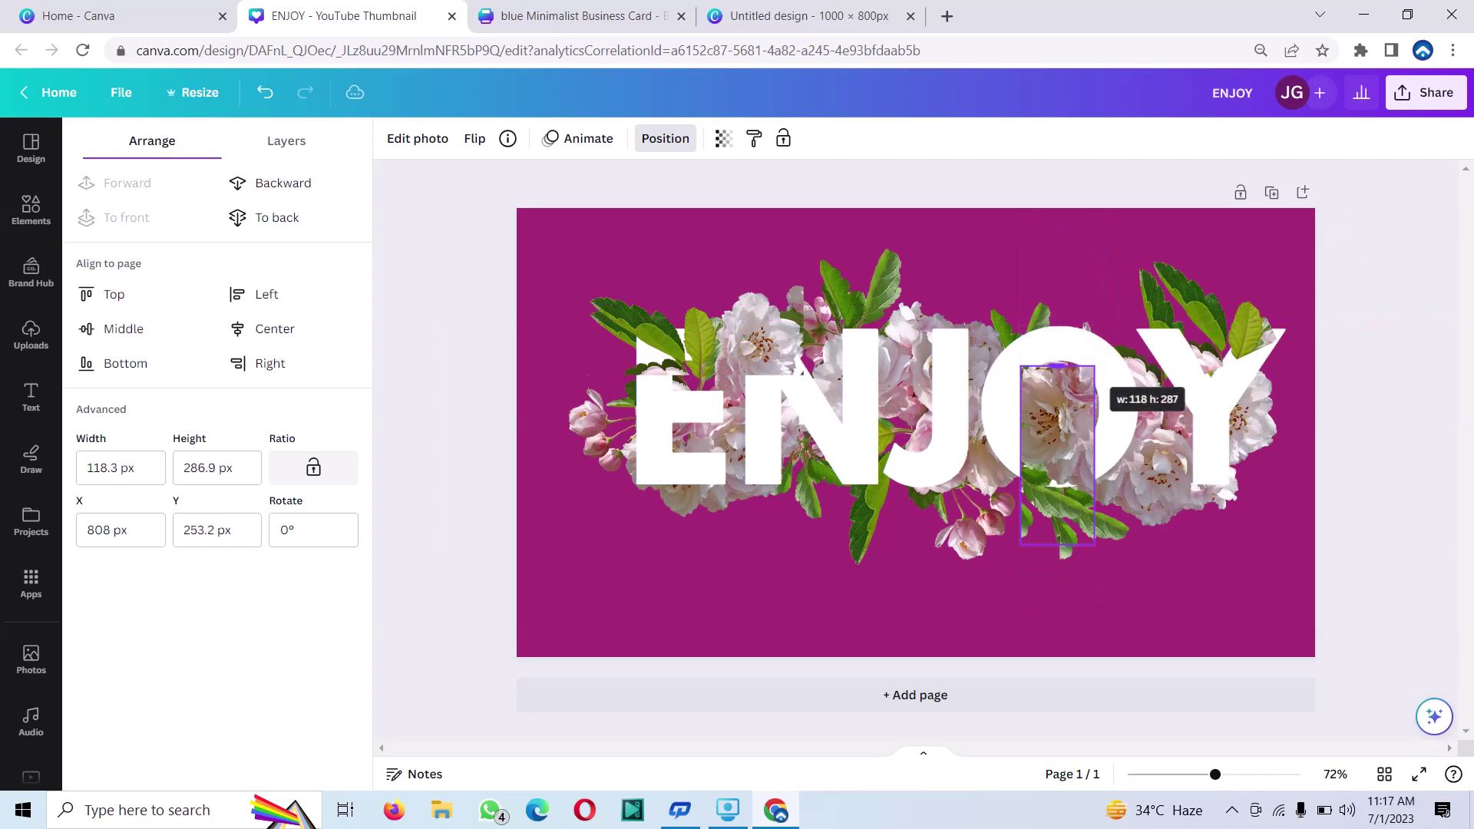
drag(1057, 364, 1057, 354)
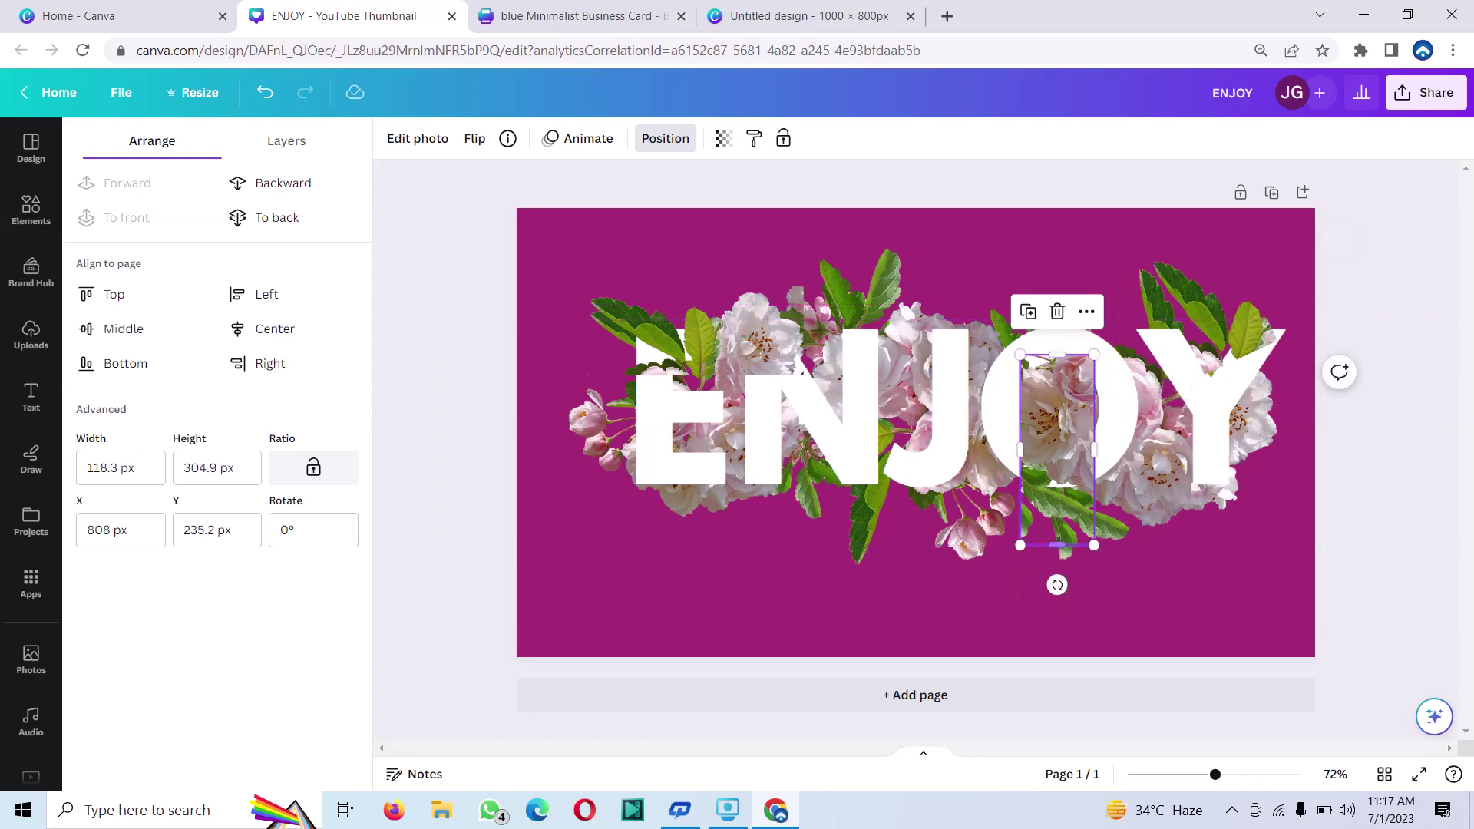
drag(1057, 545, 1057, 465)
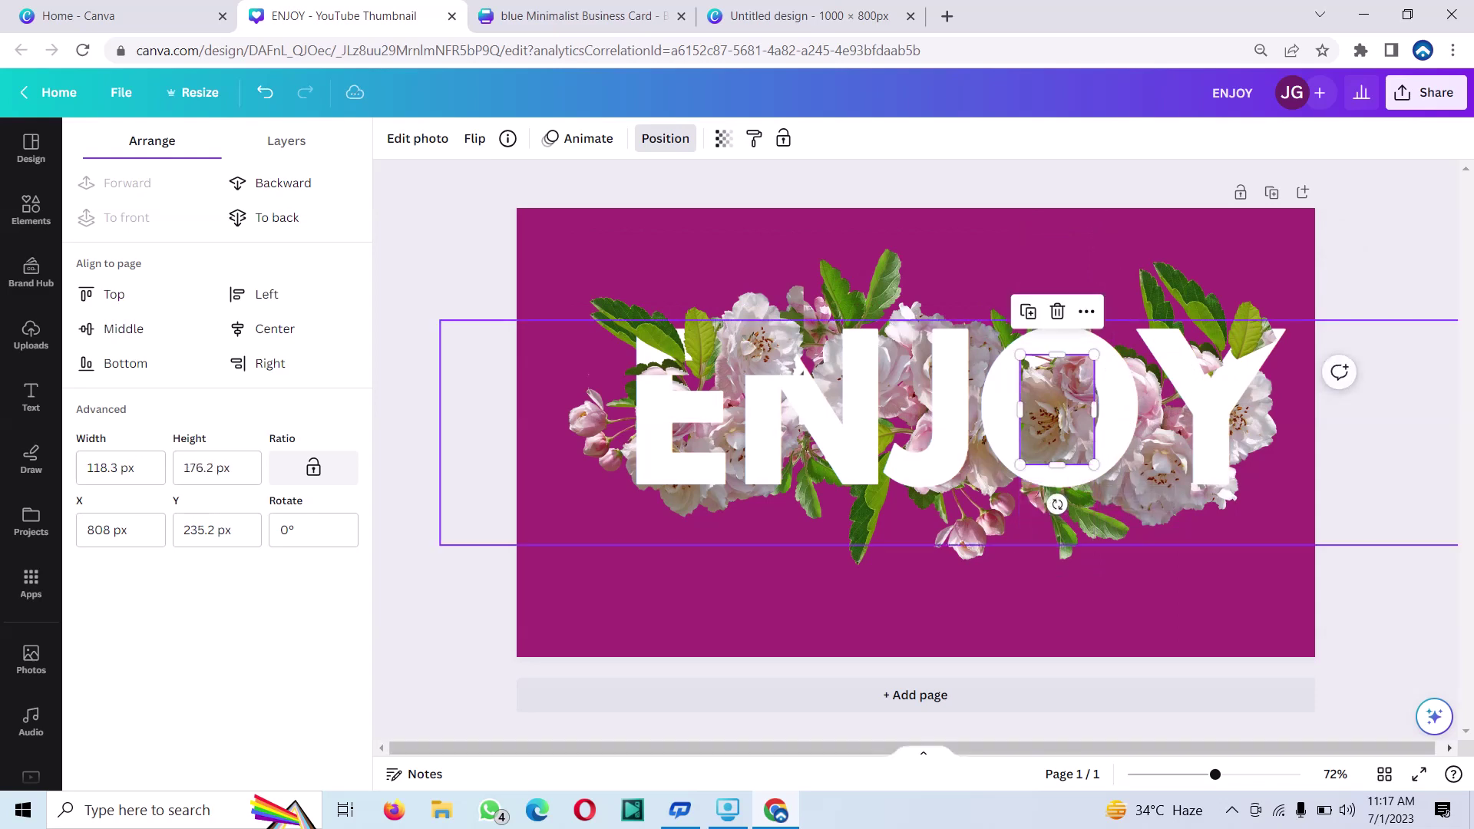
click(1060, 606)
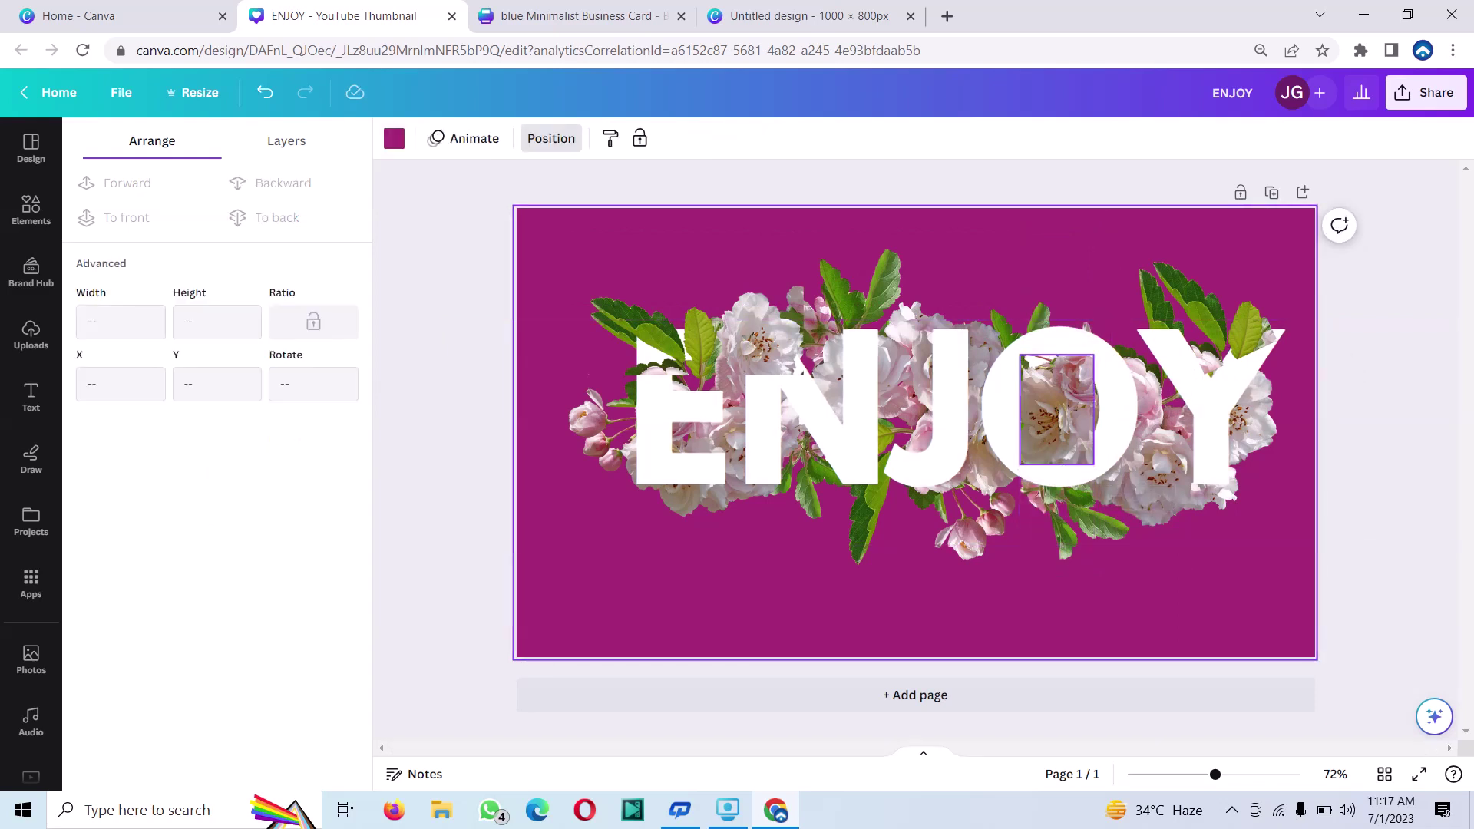
Move the flower strip up into the O and shorten it from the top.
click(1057, 409)
mouse_move(1057, 409)
mouse_down()
mouse_move(1060, 336)
mouse_move(1062, 358)
mouse_up()
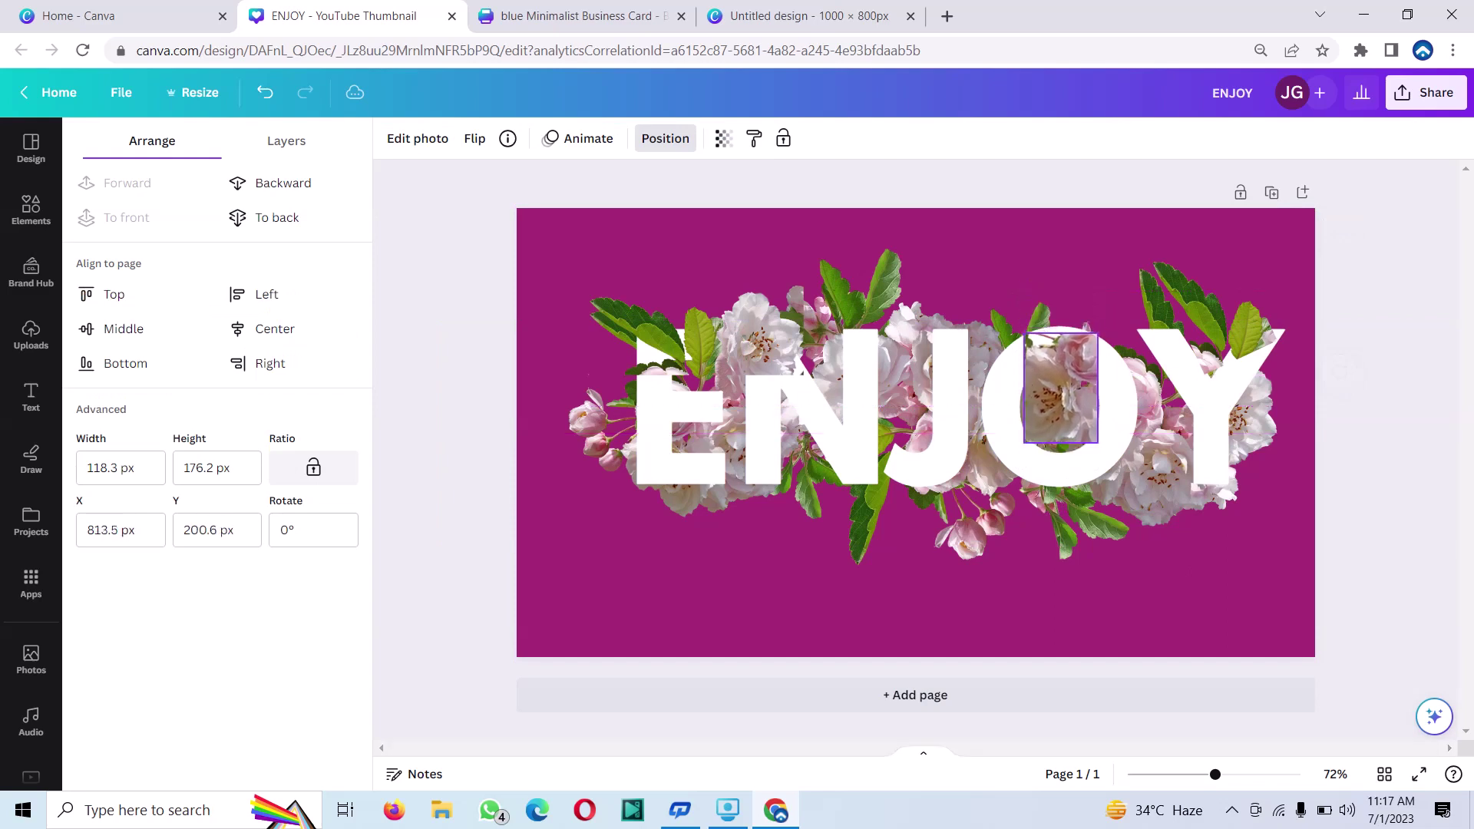
drag(1062, 304, 1061, 545)
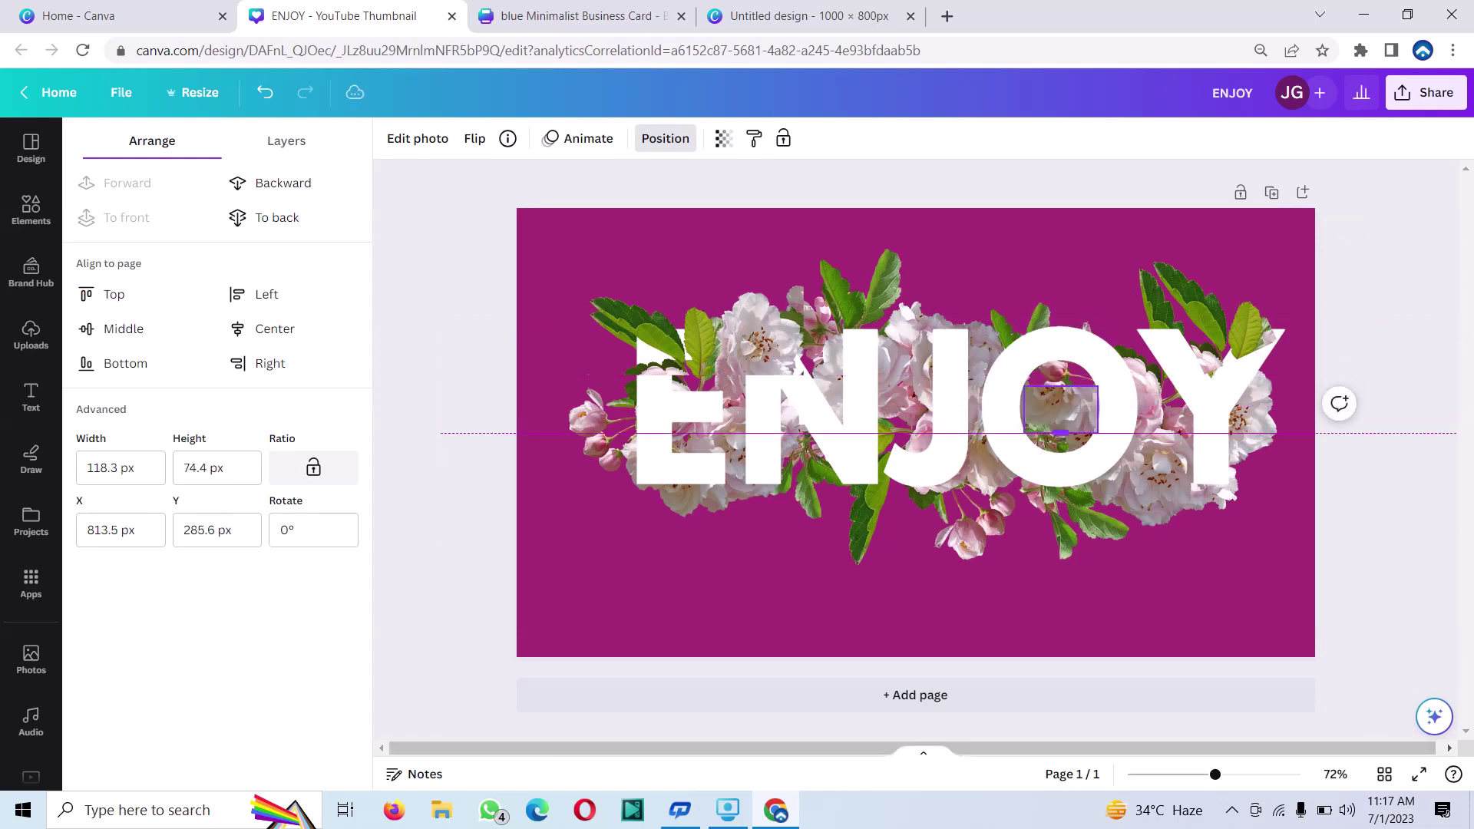
click(1062, 543)
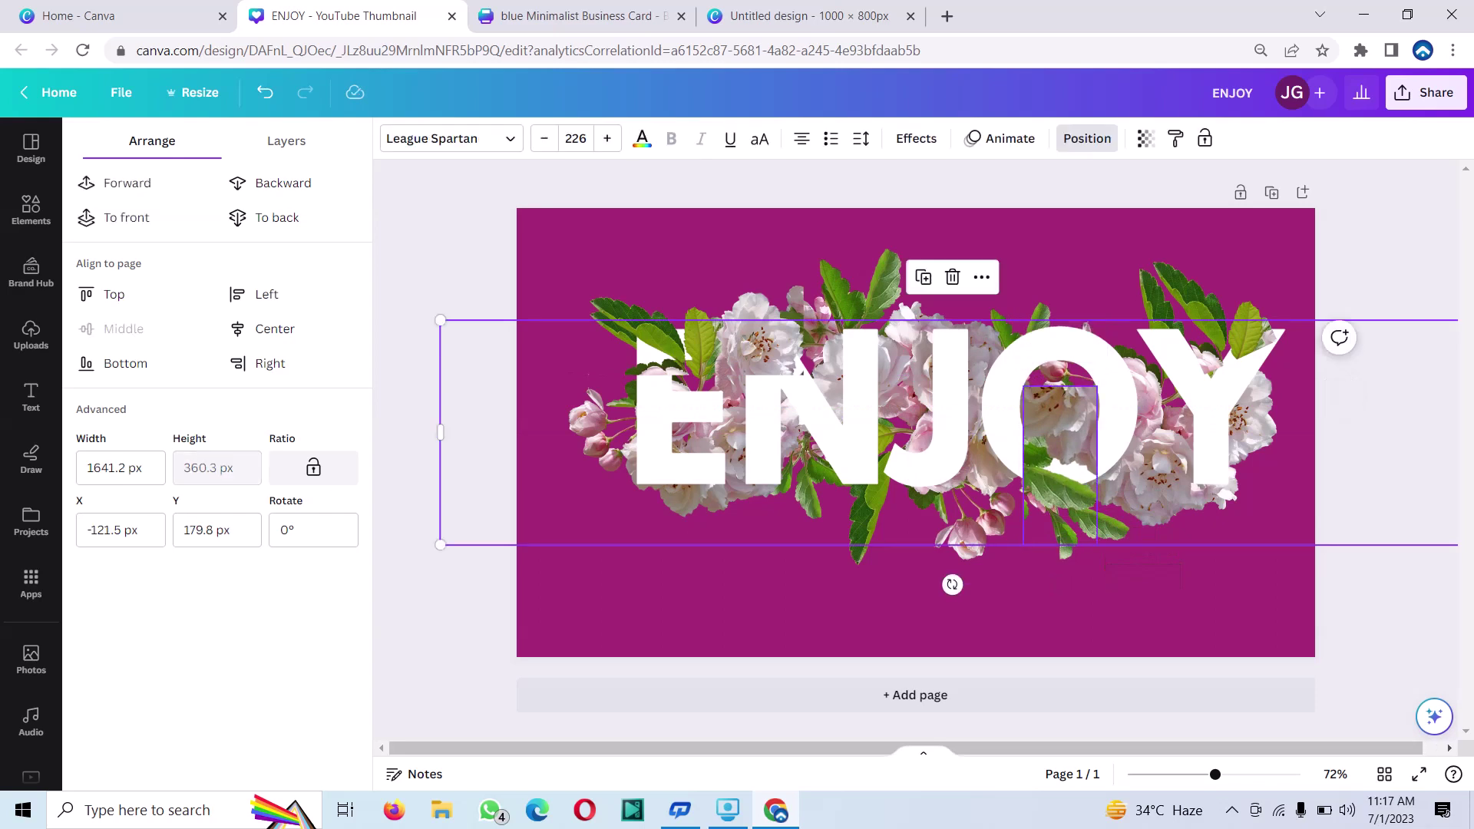
Duplicate the flower photo and crop the copy to a small narrow piece.
click(917, 307)
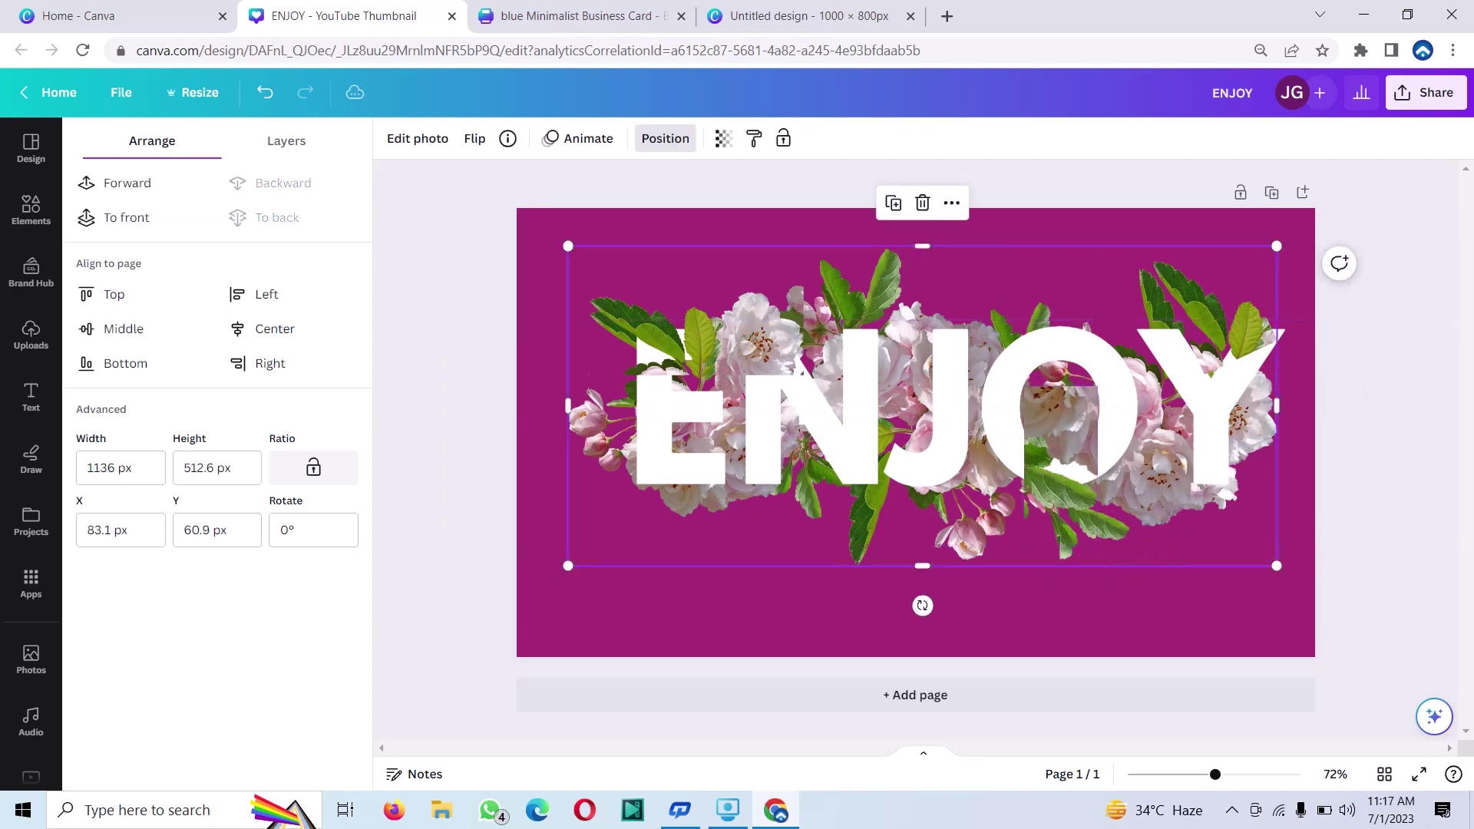
click(893, 202)
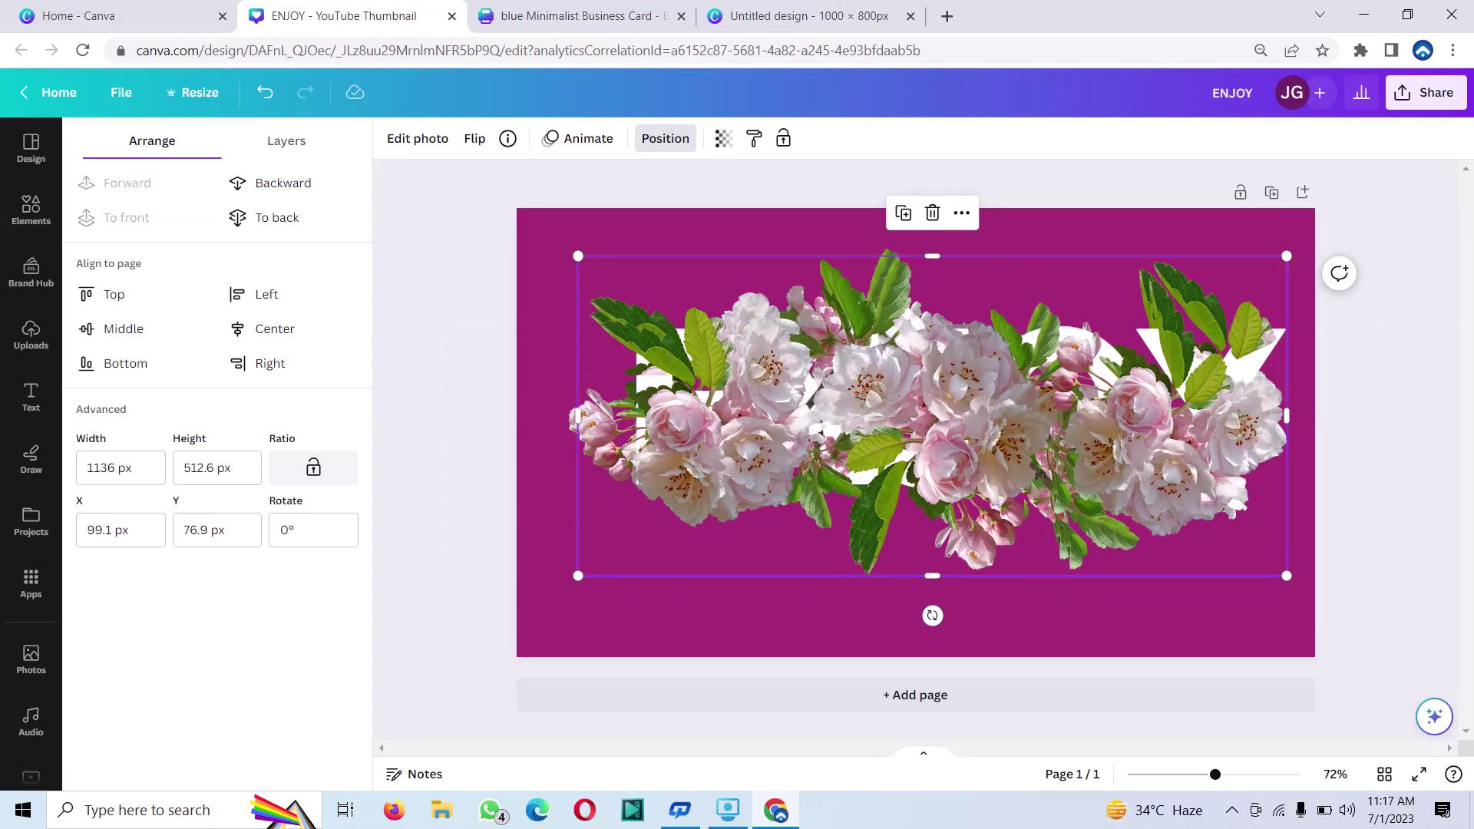
mouse_move(921, 430)
mouse_down()
mouse_move(905, 348)
mouse_move(905, 381)
mouse_up()
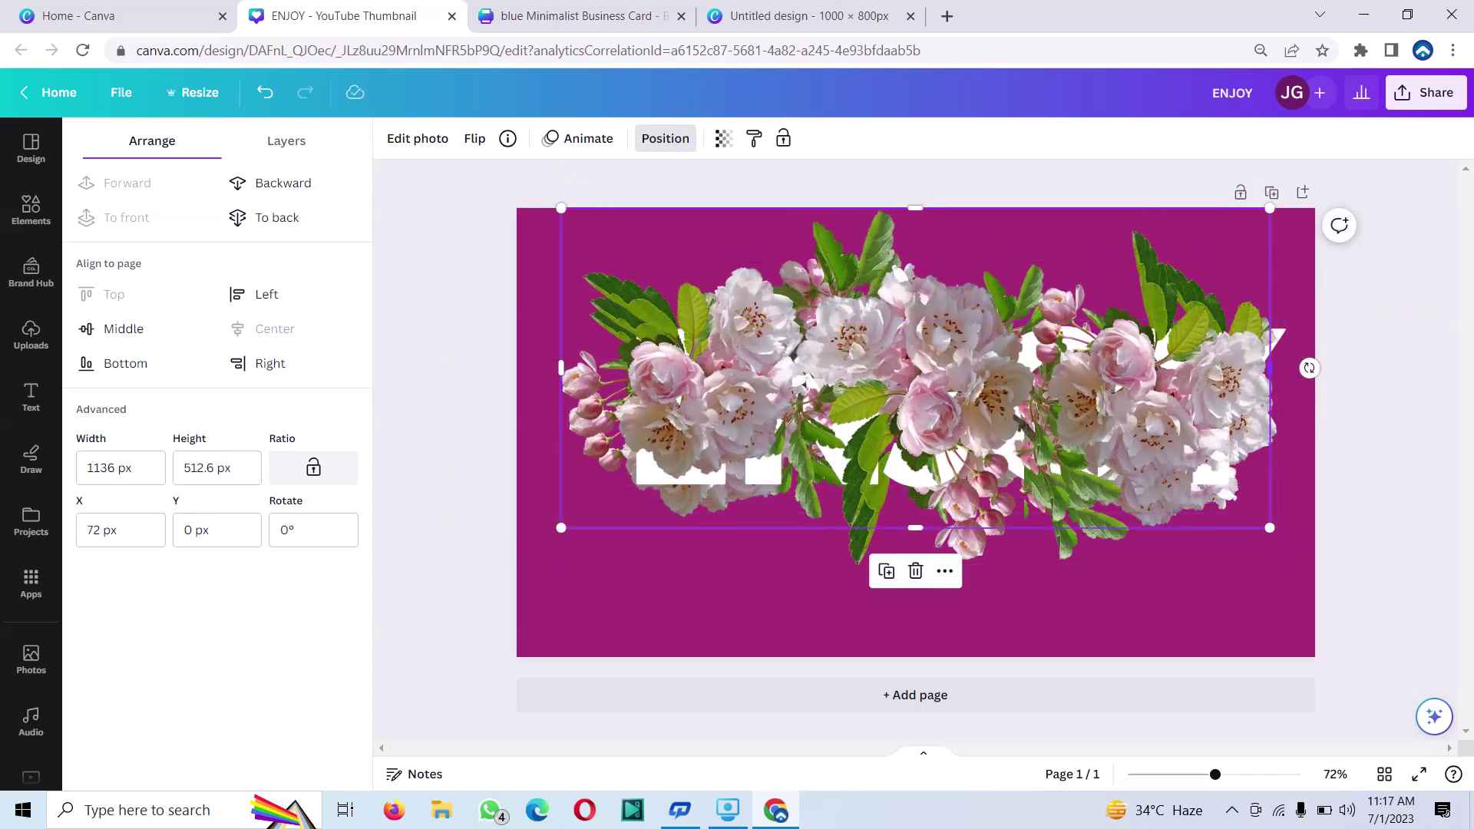
drag(1270, 368, 897, 368)
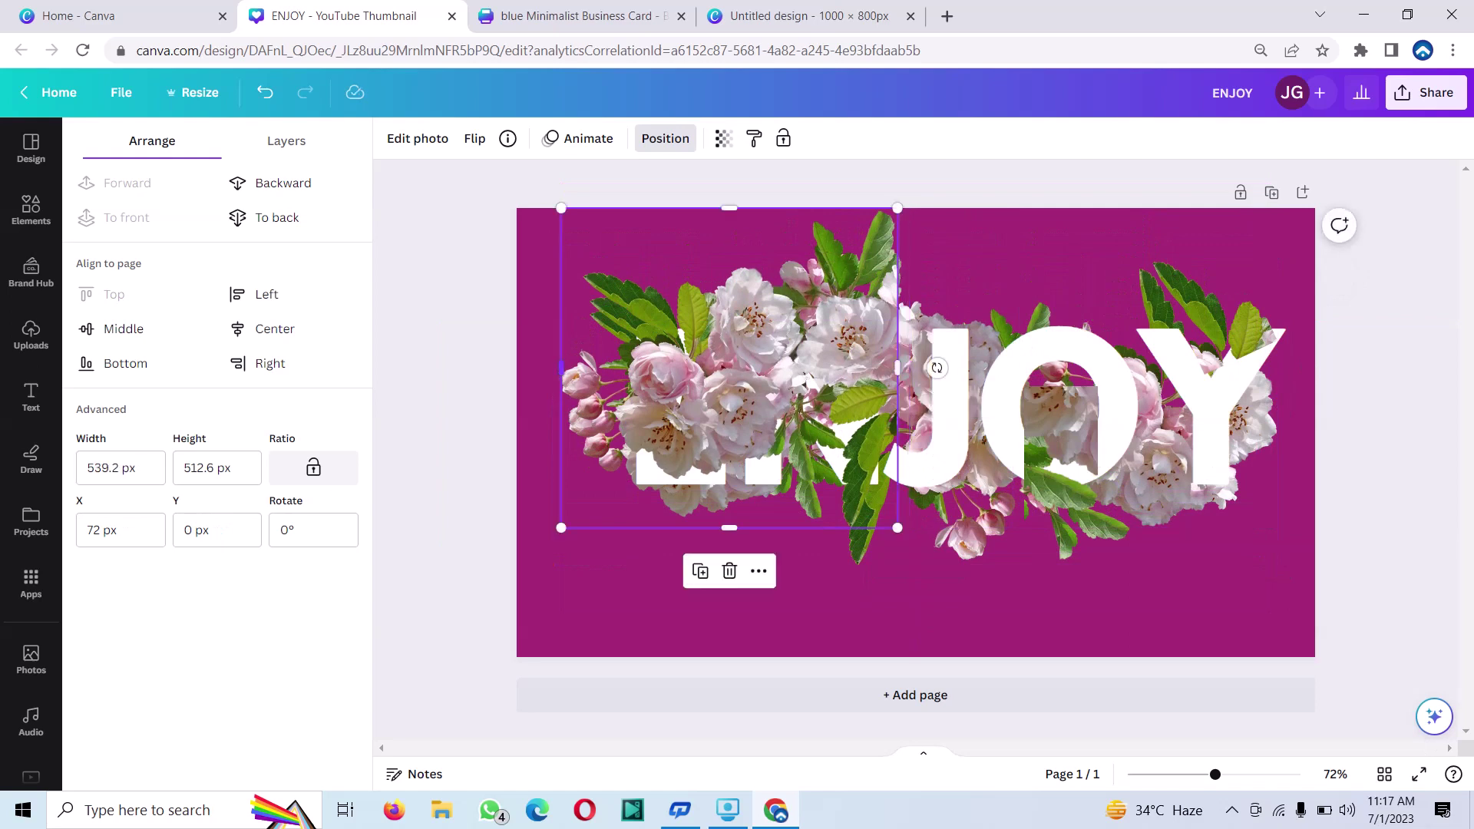
drag(562, 367, 797, 368)
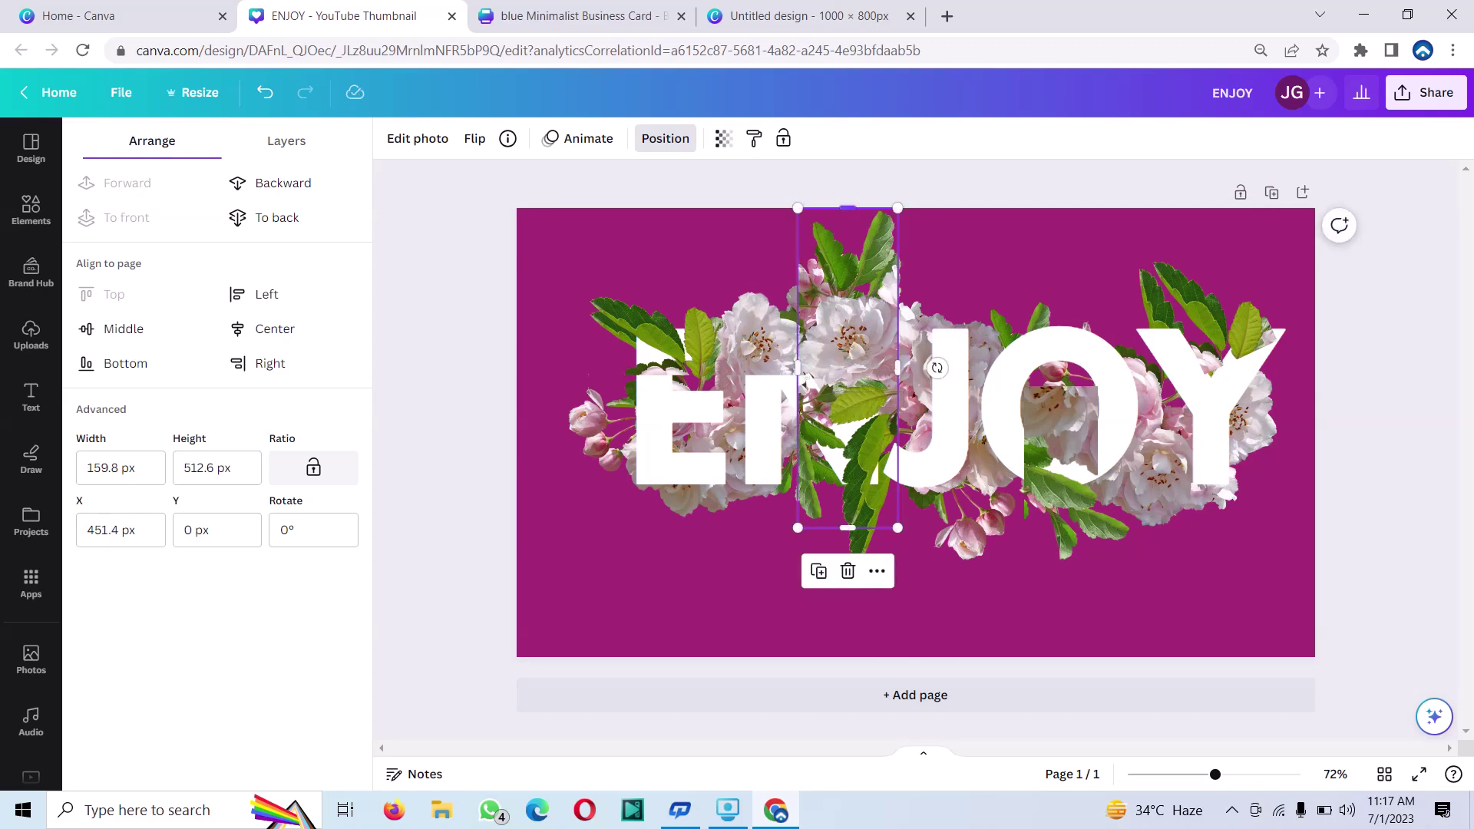
drag(848, 207, 848, 398)
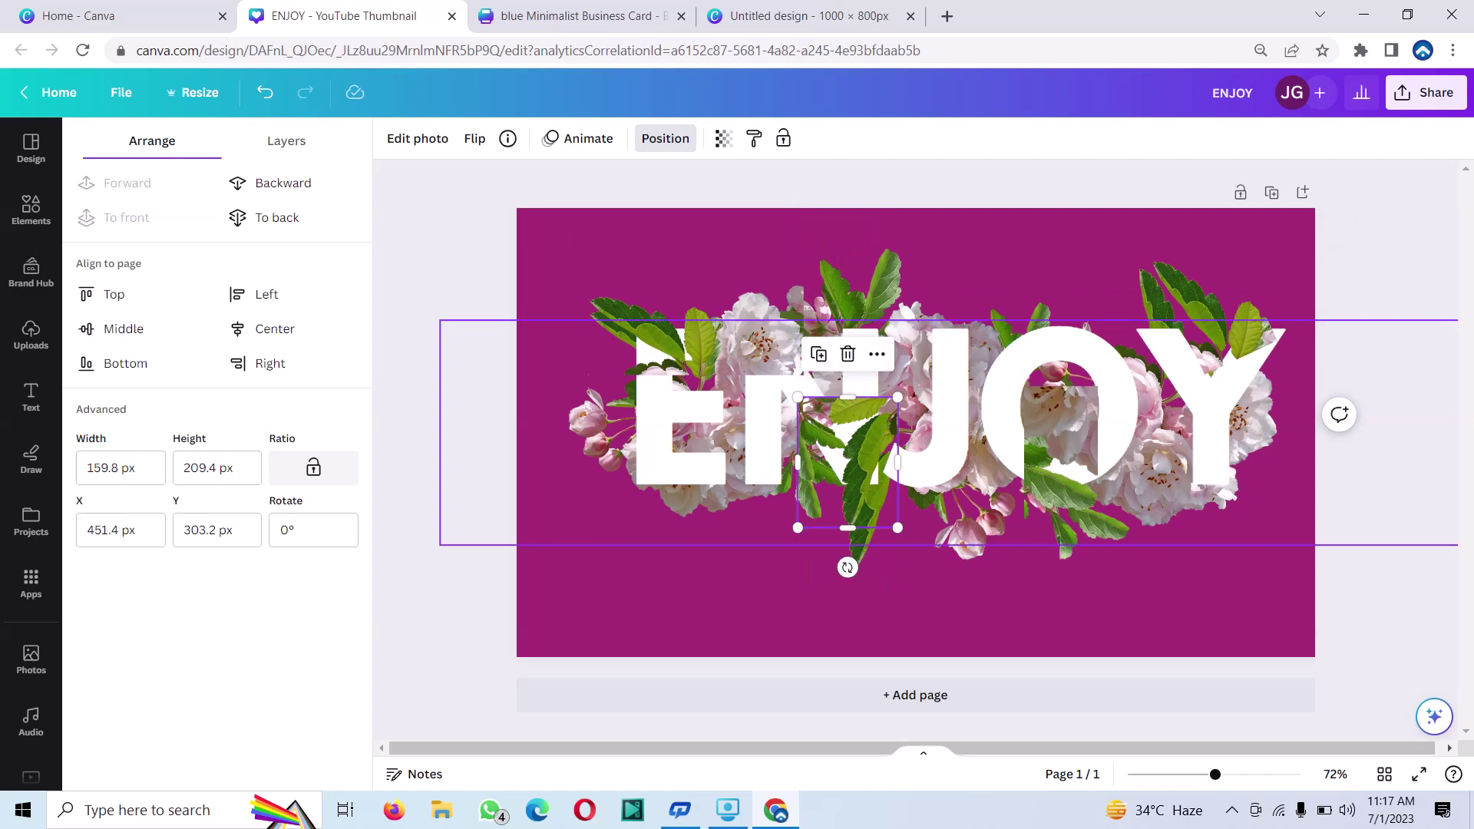
Rotate the small piece about 155° and place it over the N next to the J.
click(960, 291)
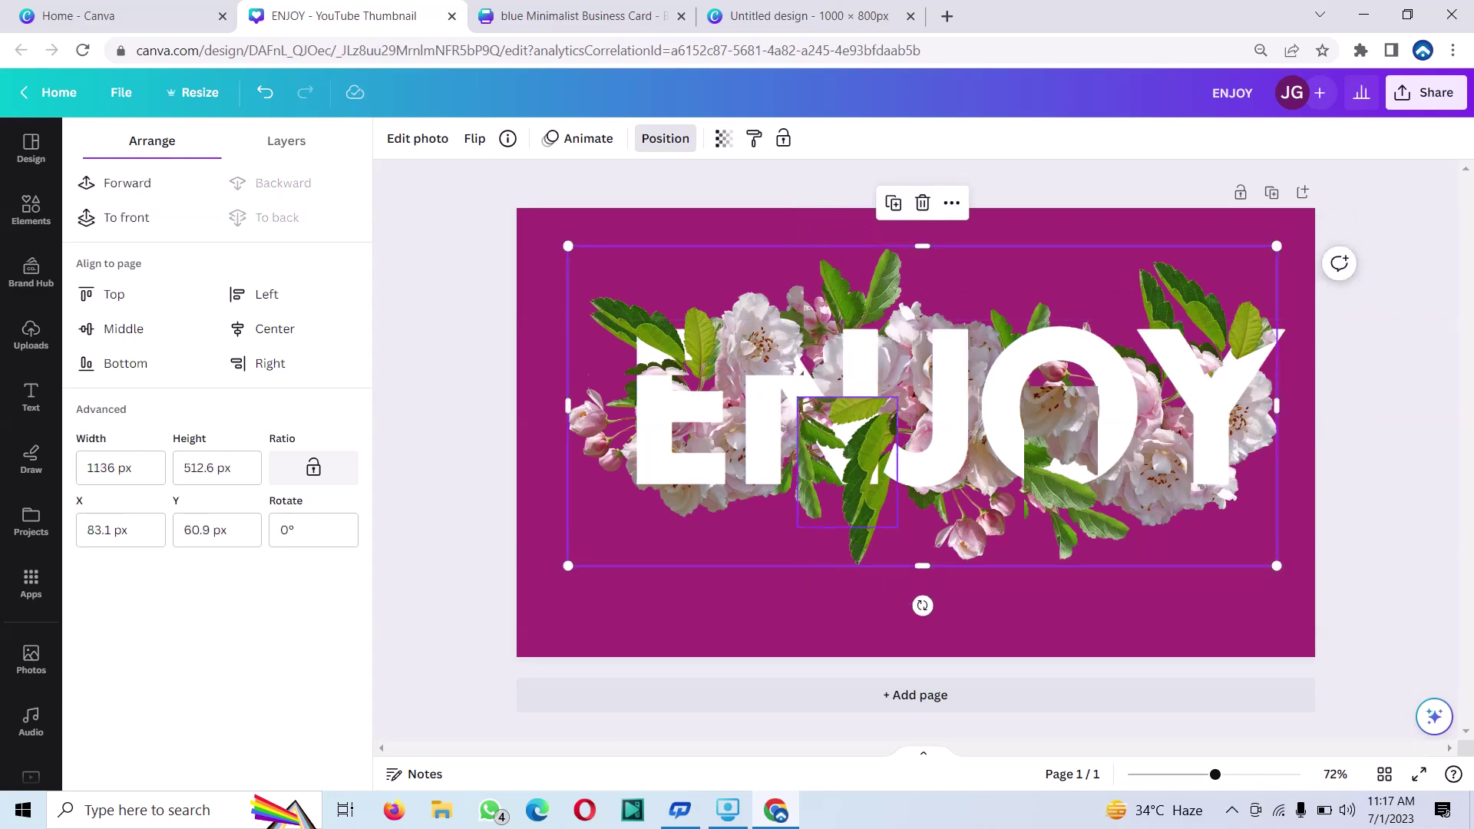
drag(848, 461, 915, 404)
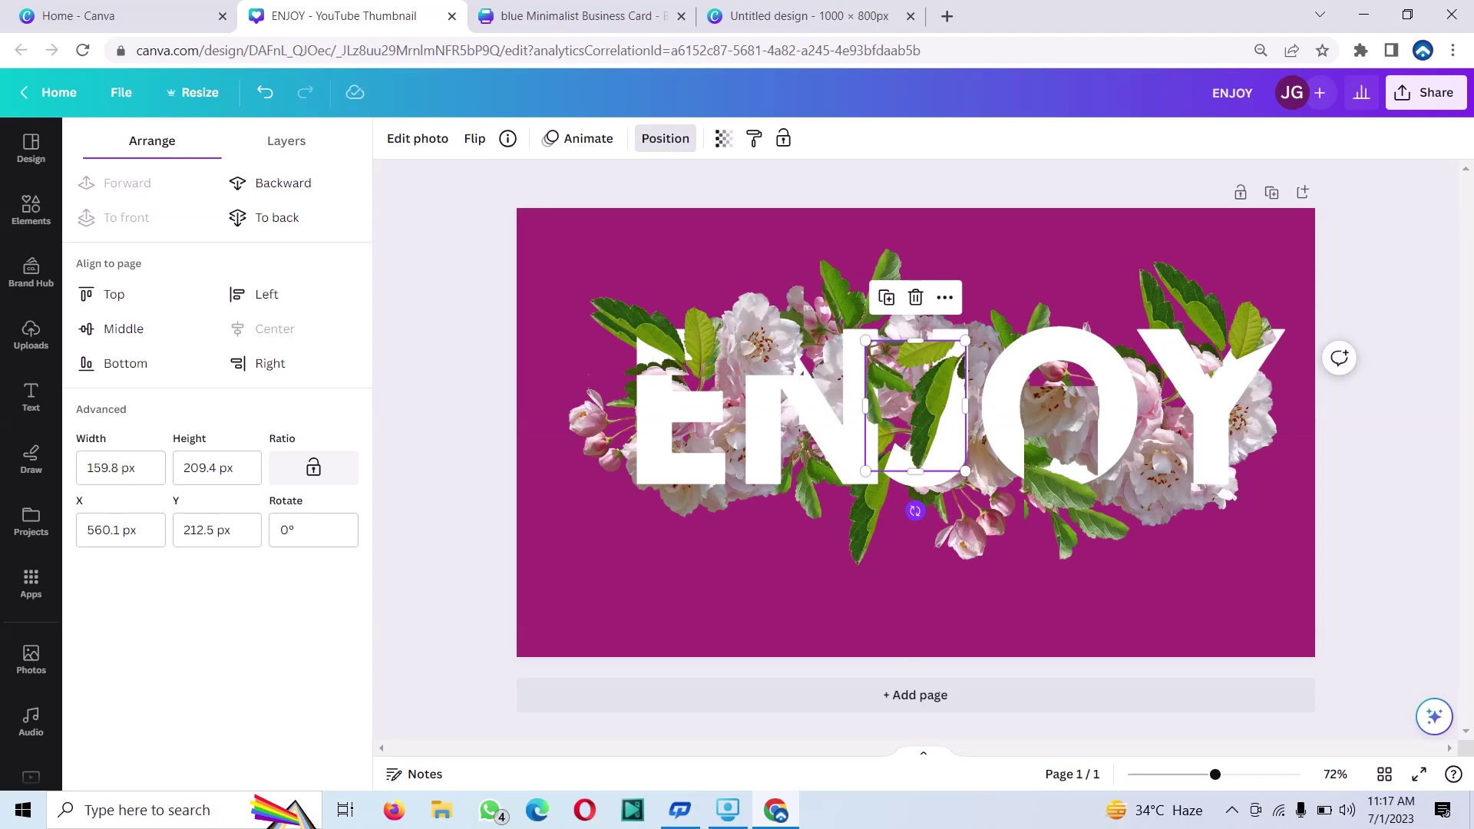
drag(915, 510, 833, 443)
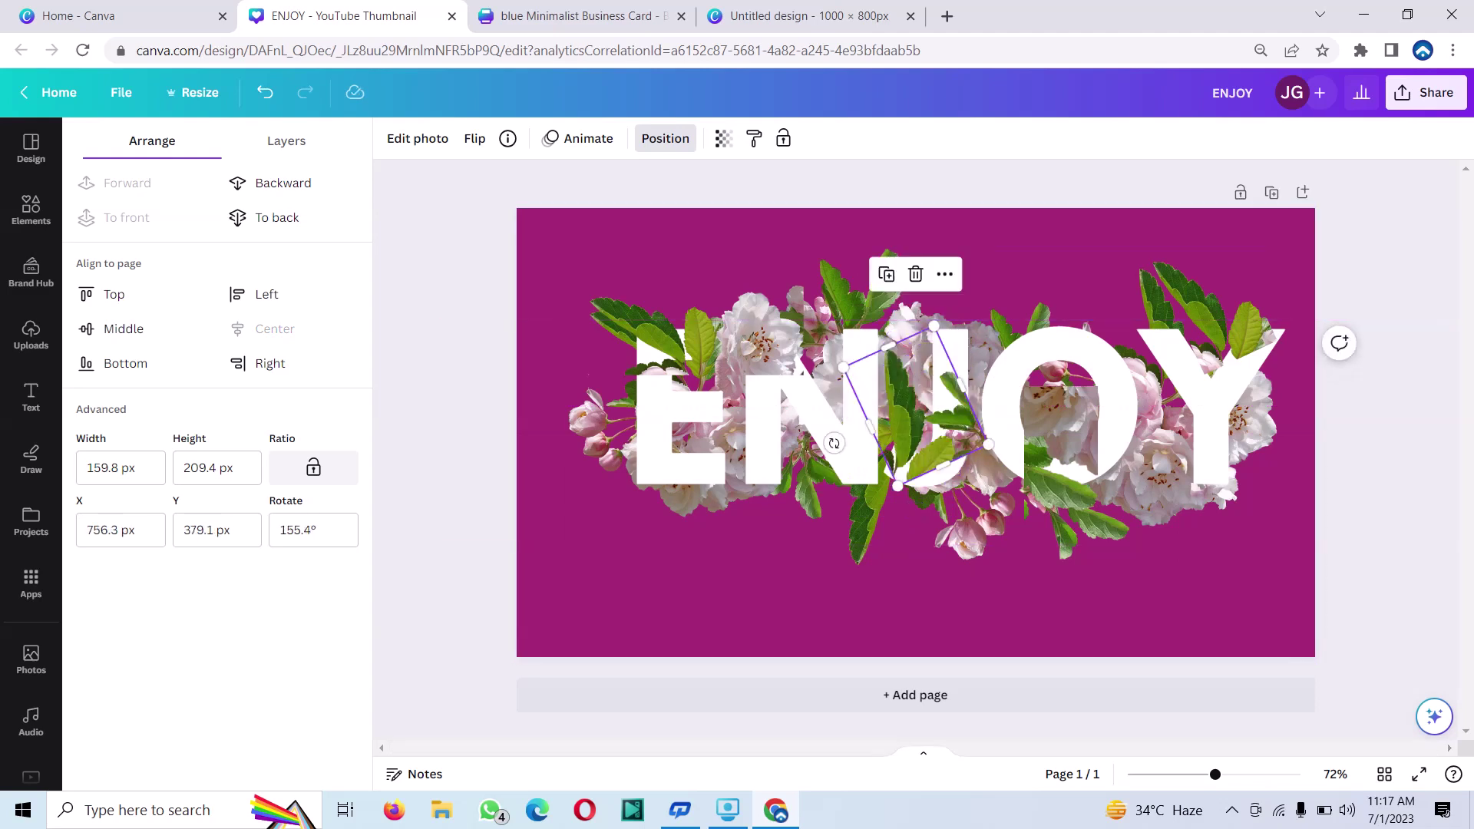
drag(914, 407, 914, 347)
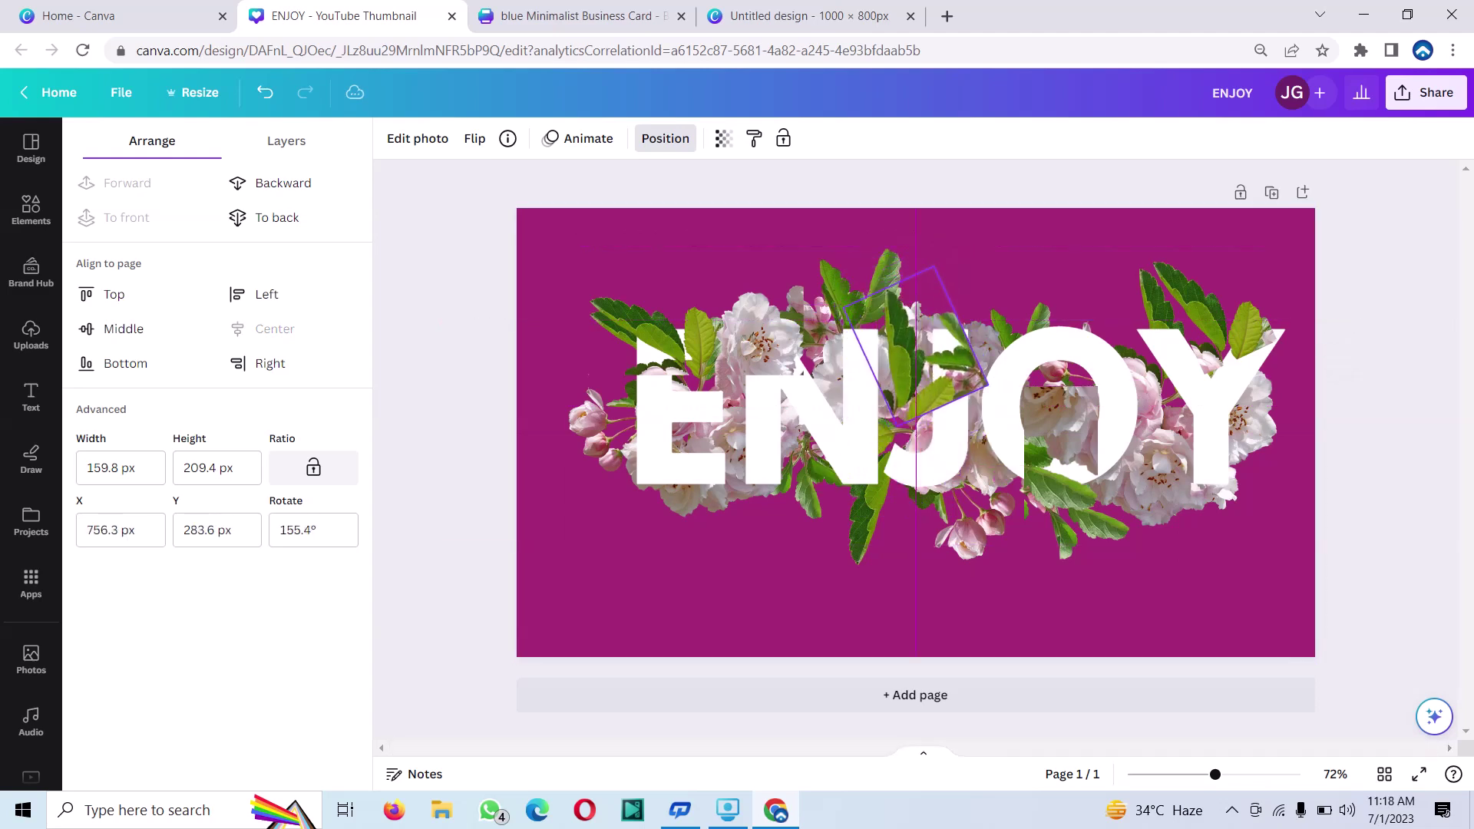
mouse_move(913, 347)
mouse_down()
mouse_move(849, 353)
mouse_move(818, 305)
mouse_move(829, 299)
mouse_up()
Move the flower piece above the E up-left and trim it narrower.
click(685, 308)
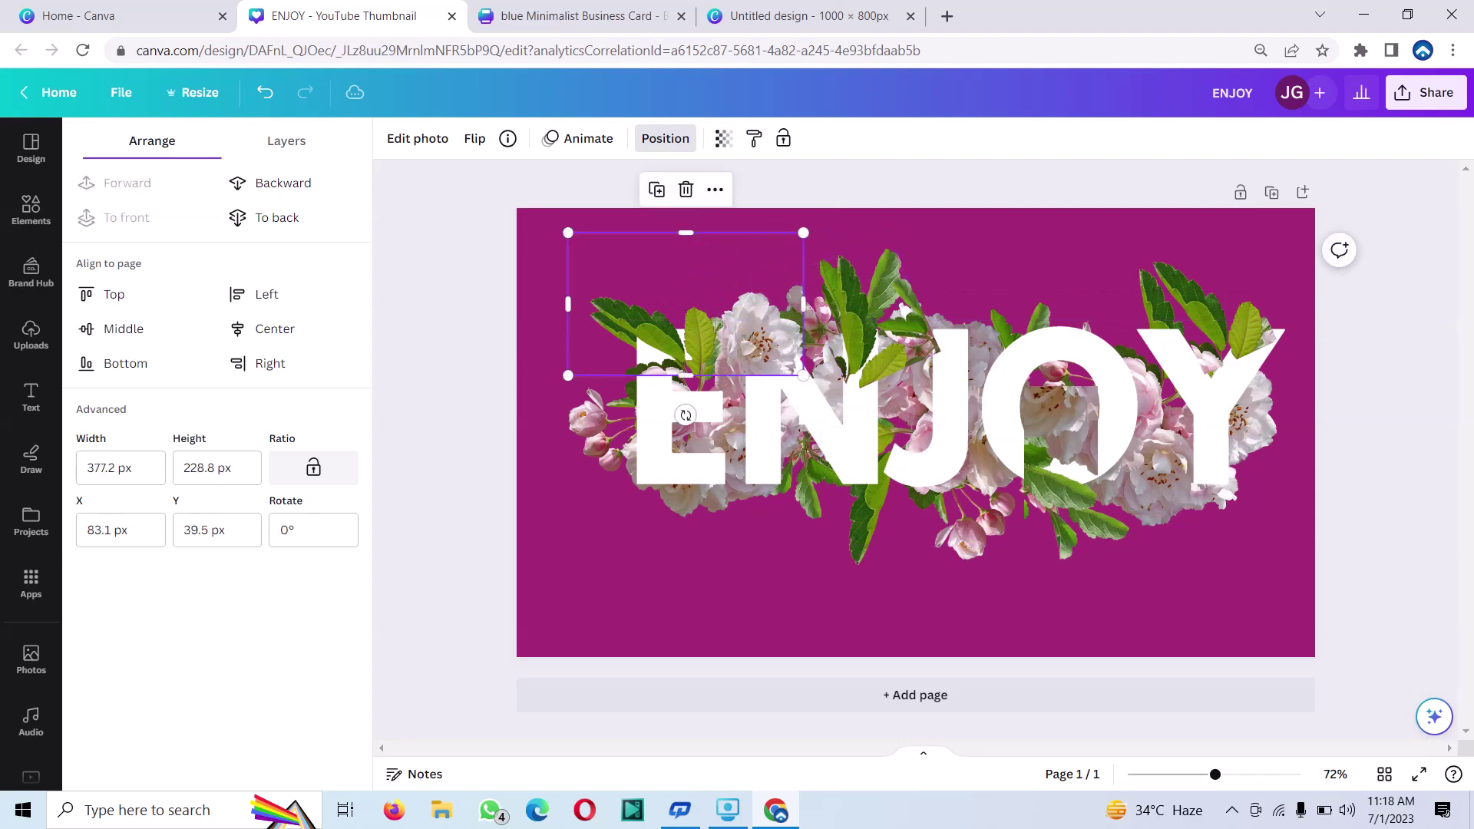
drag(685, 307, 679, 294)
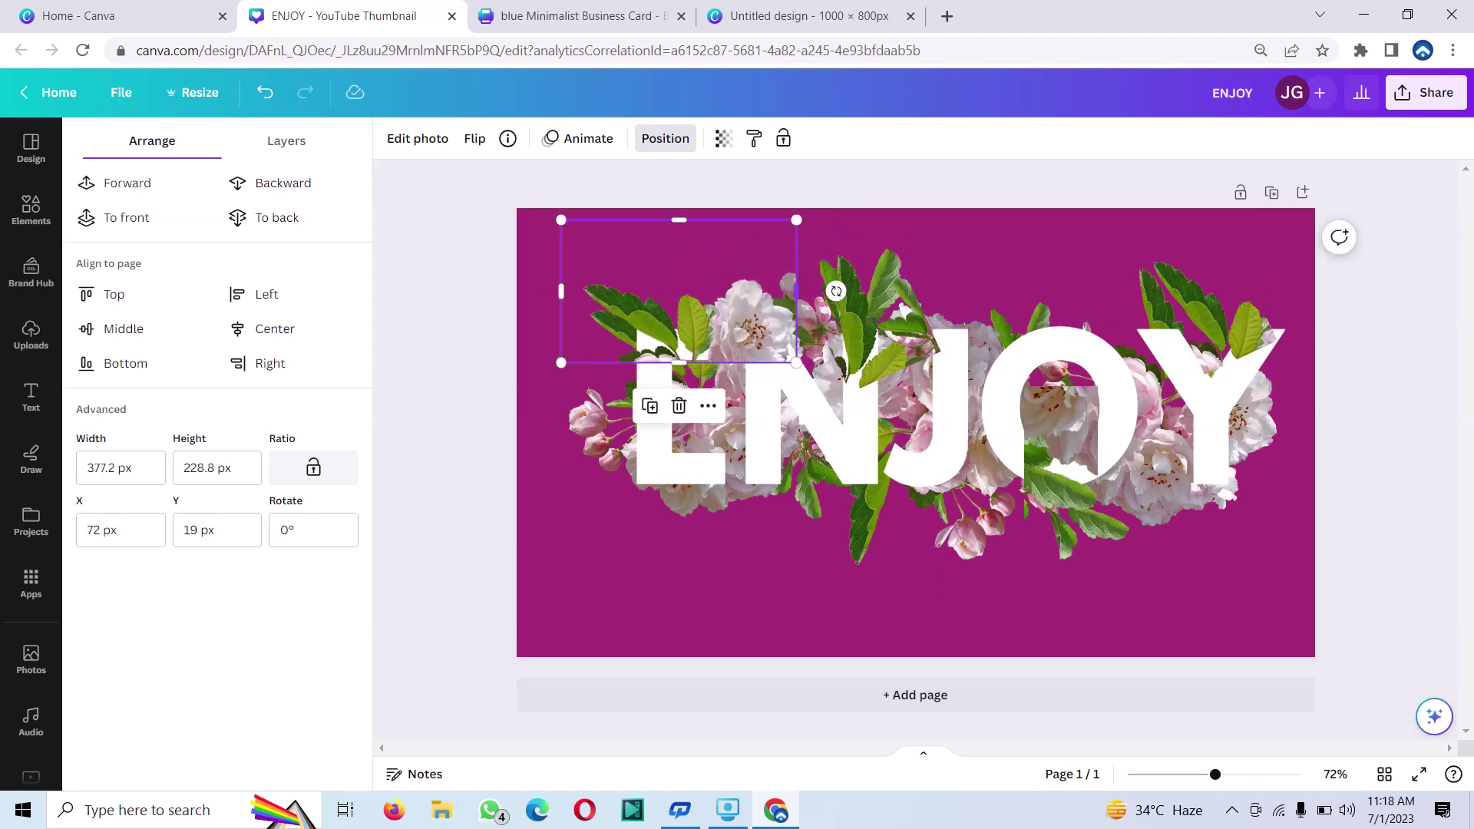
drag(796, 291, 702, 291)
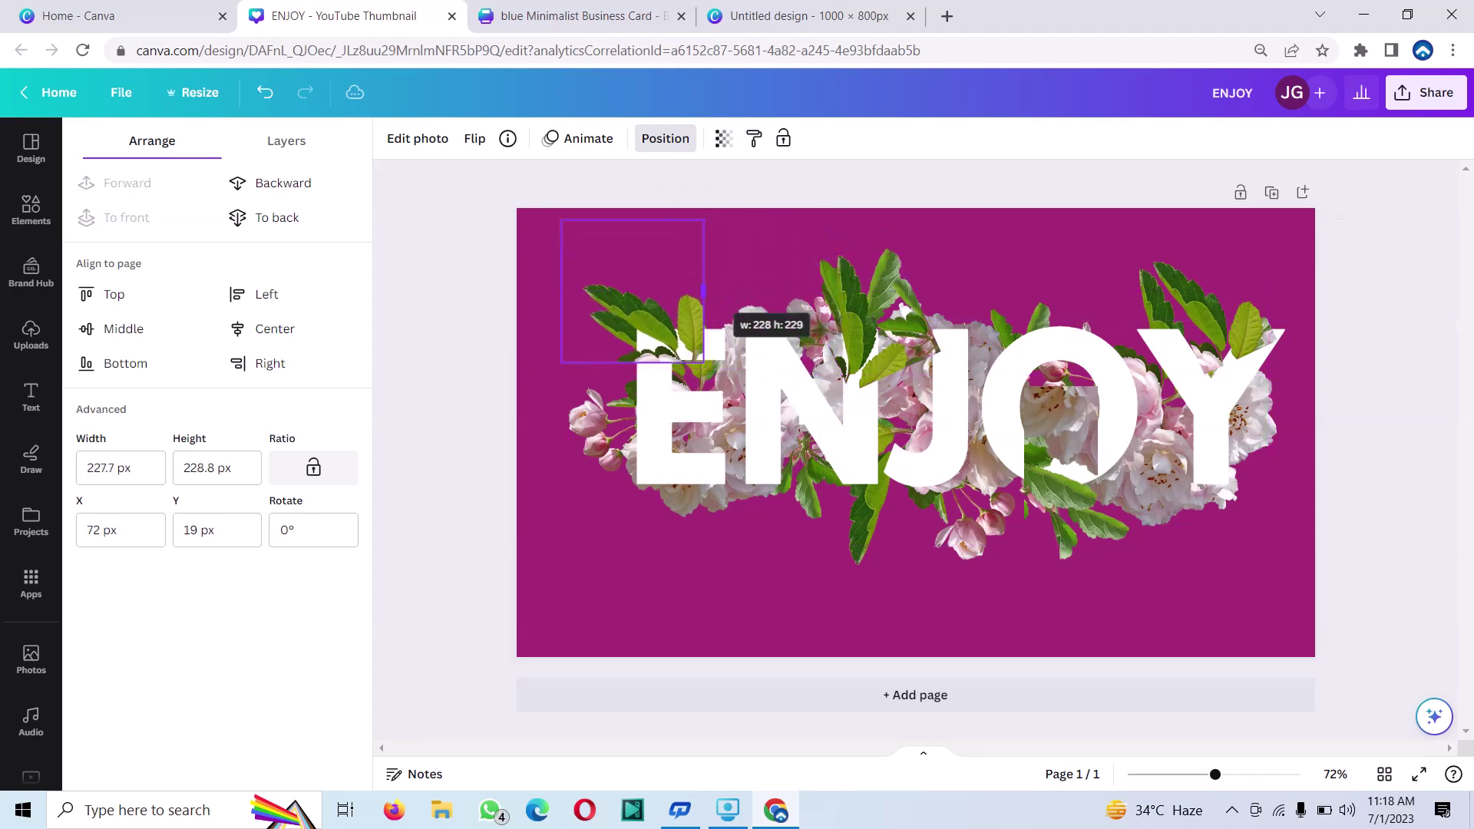
Tilt the piece near the N to 135° and shift the leaves above the Y.
click(868, 315)
drag(868, 315, 814, 308)
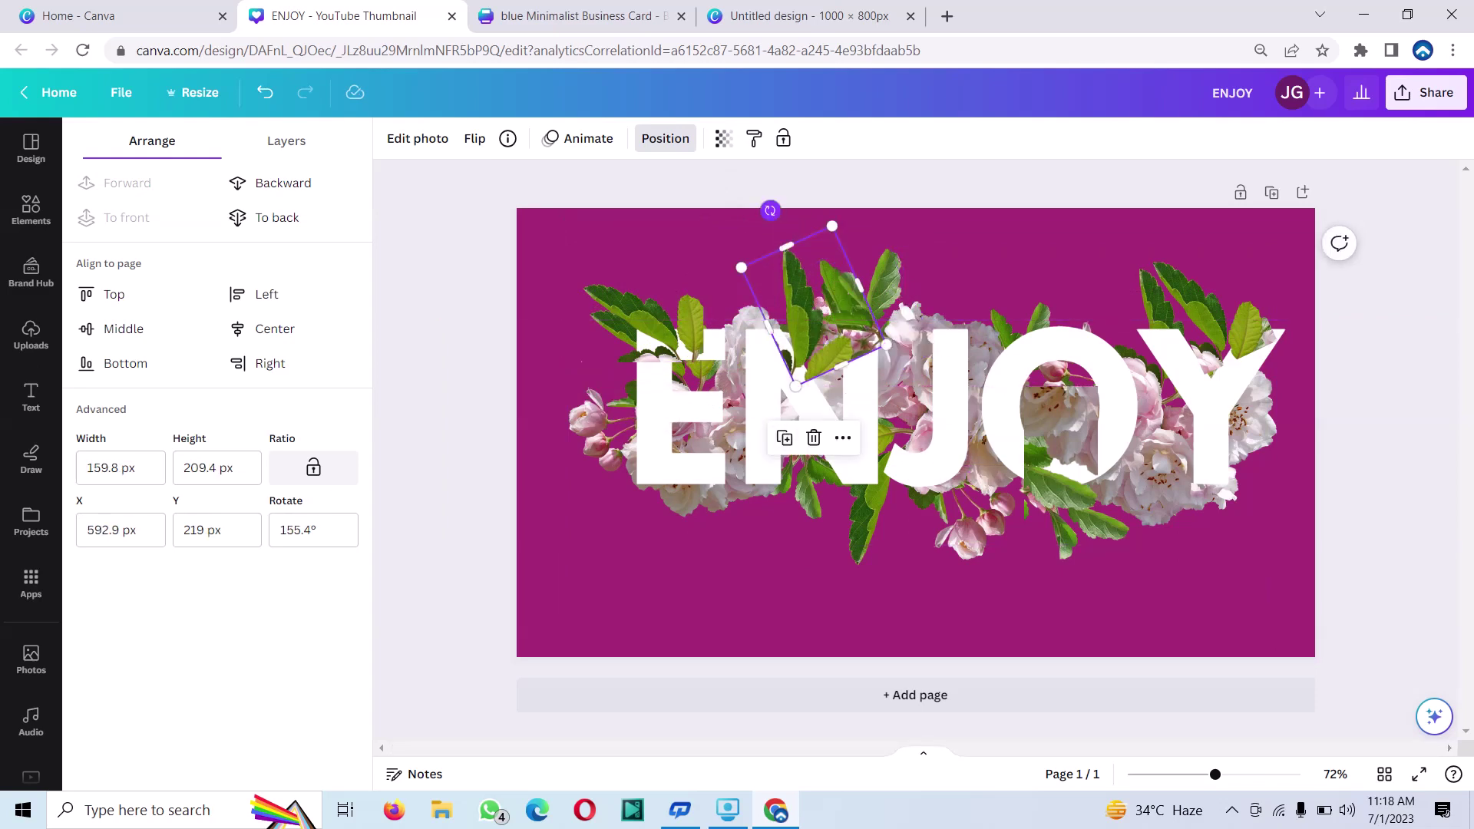
drag(770, 210, 740, 231)
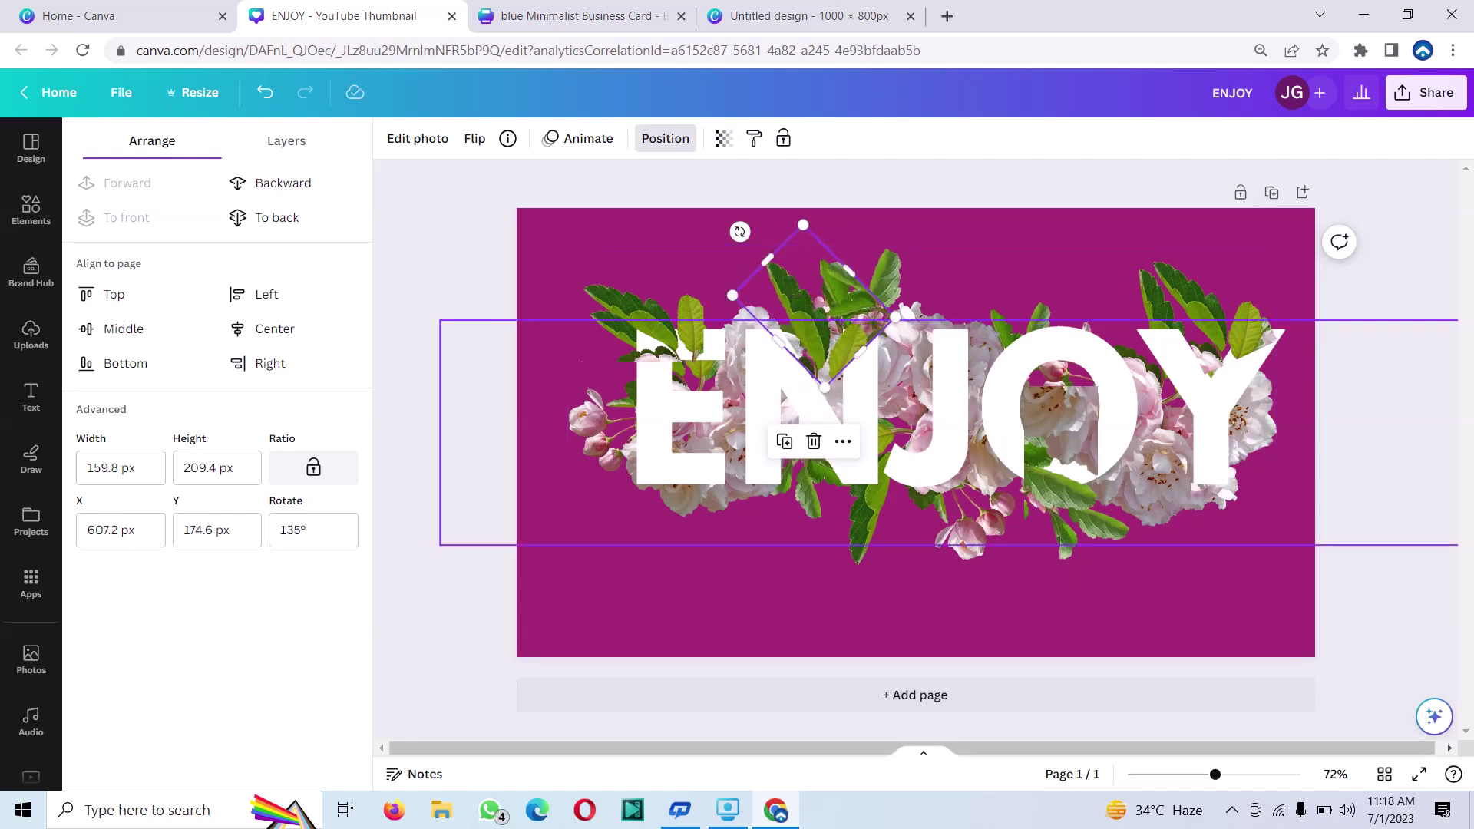
click(1205, 300)
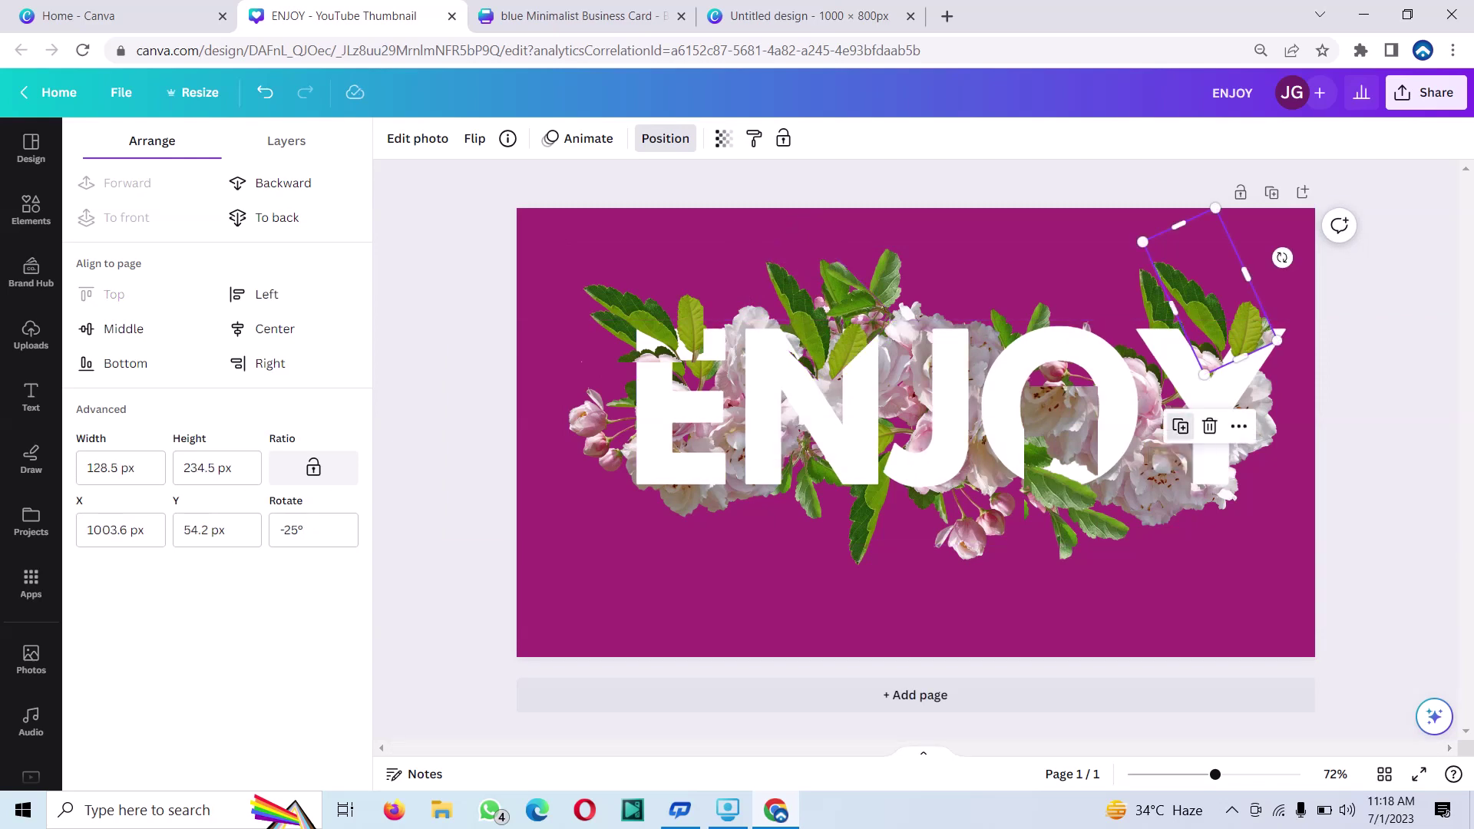
mouse_move(1197, 322)
mouse_down()
mouse_move(1208, 332)
mouse_move(900, 380)
mouse_move(885, 363)
mouse_up()
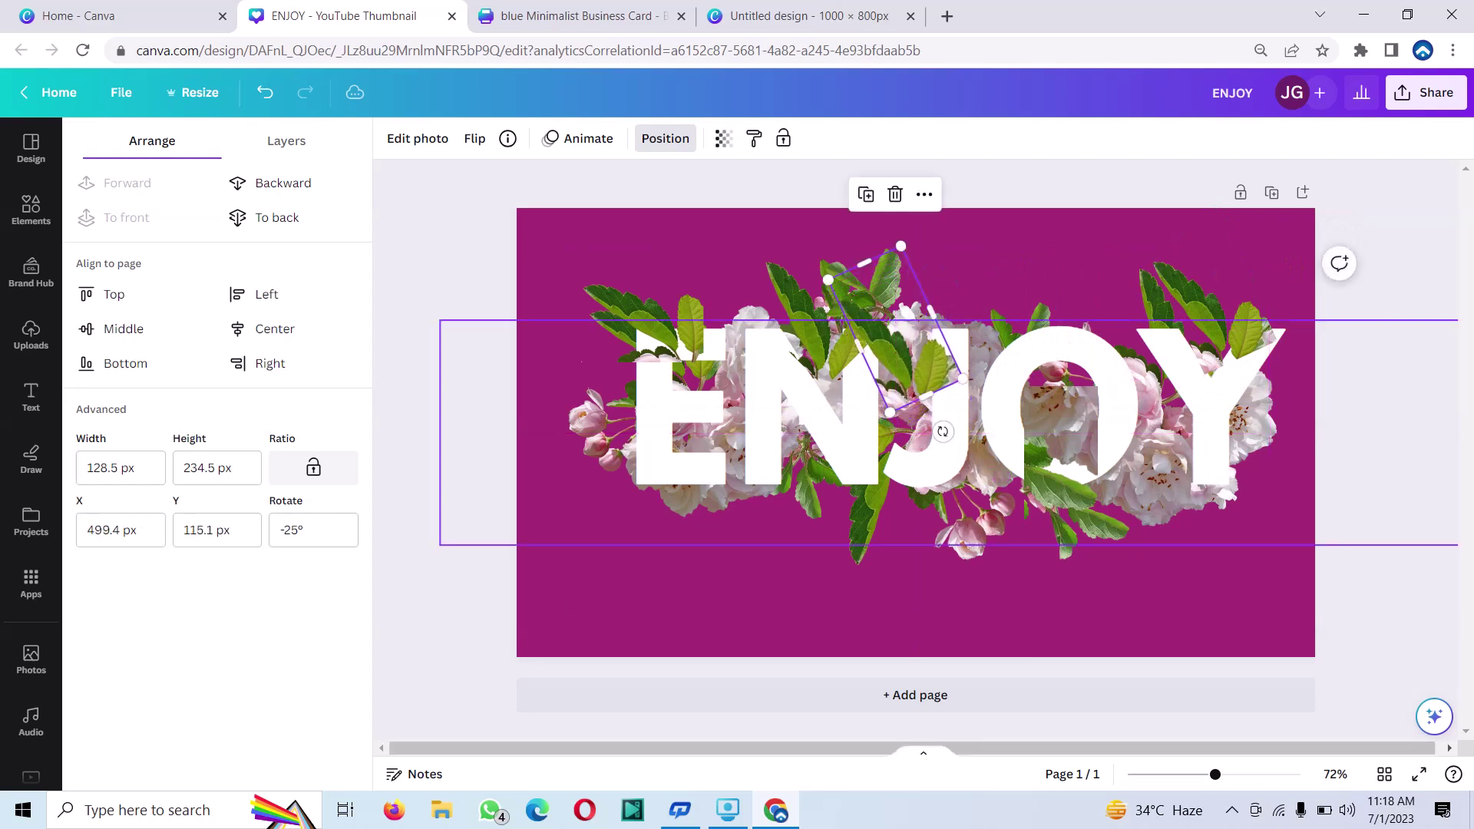
click(938, 428)
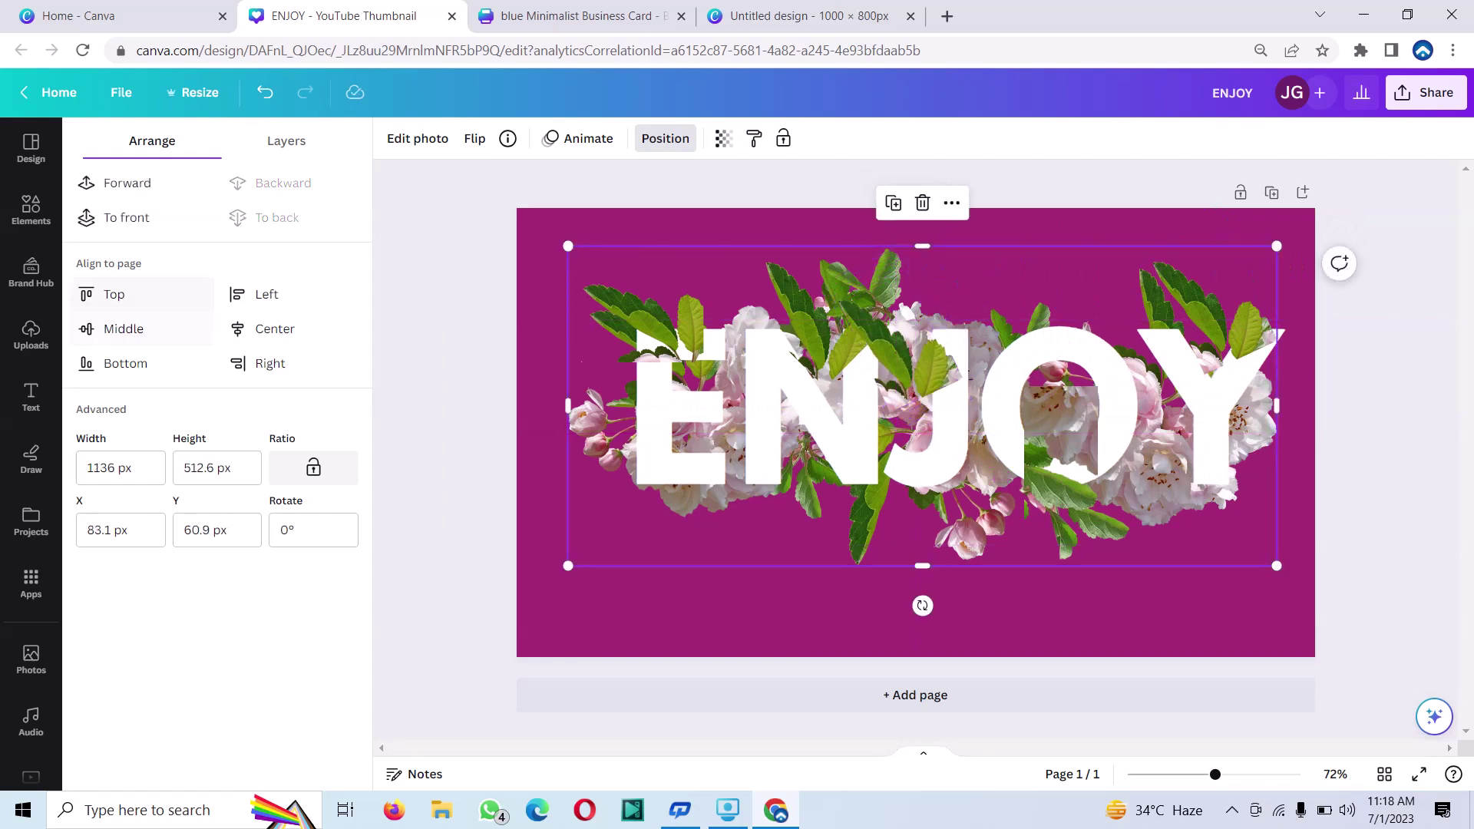
Show only Photos results for 'flower' and scroll through the roses and daisies.
click(31, 397)
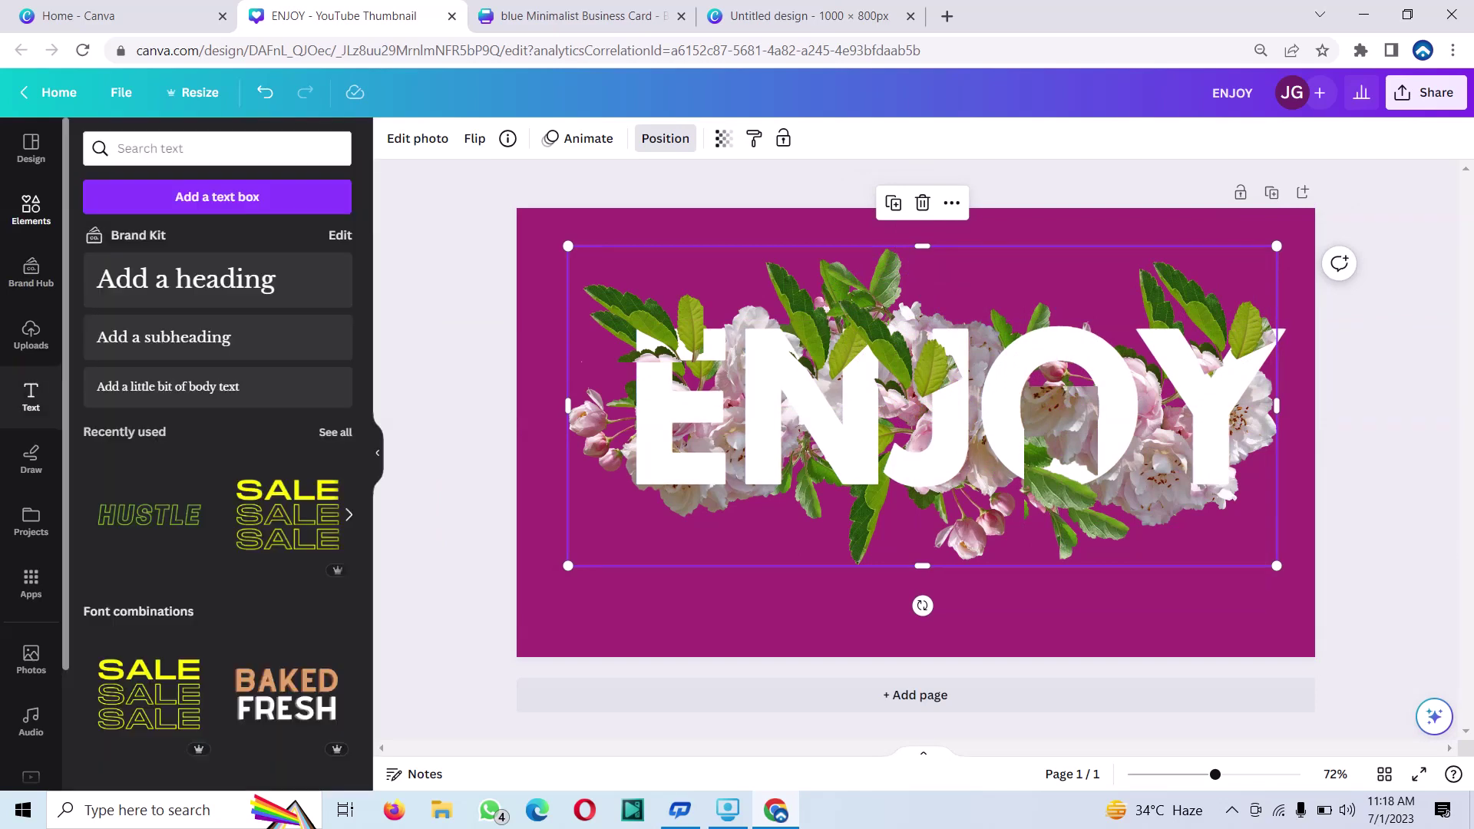
click(31, 209)
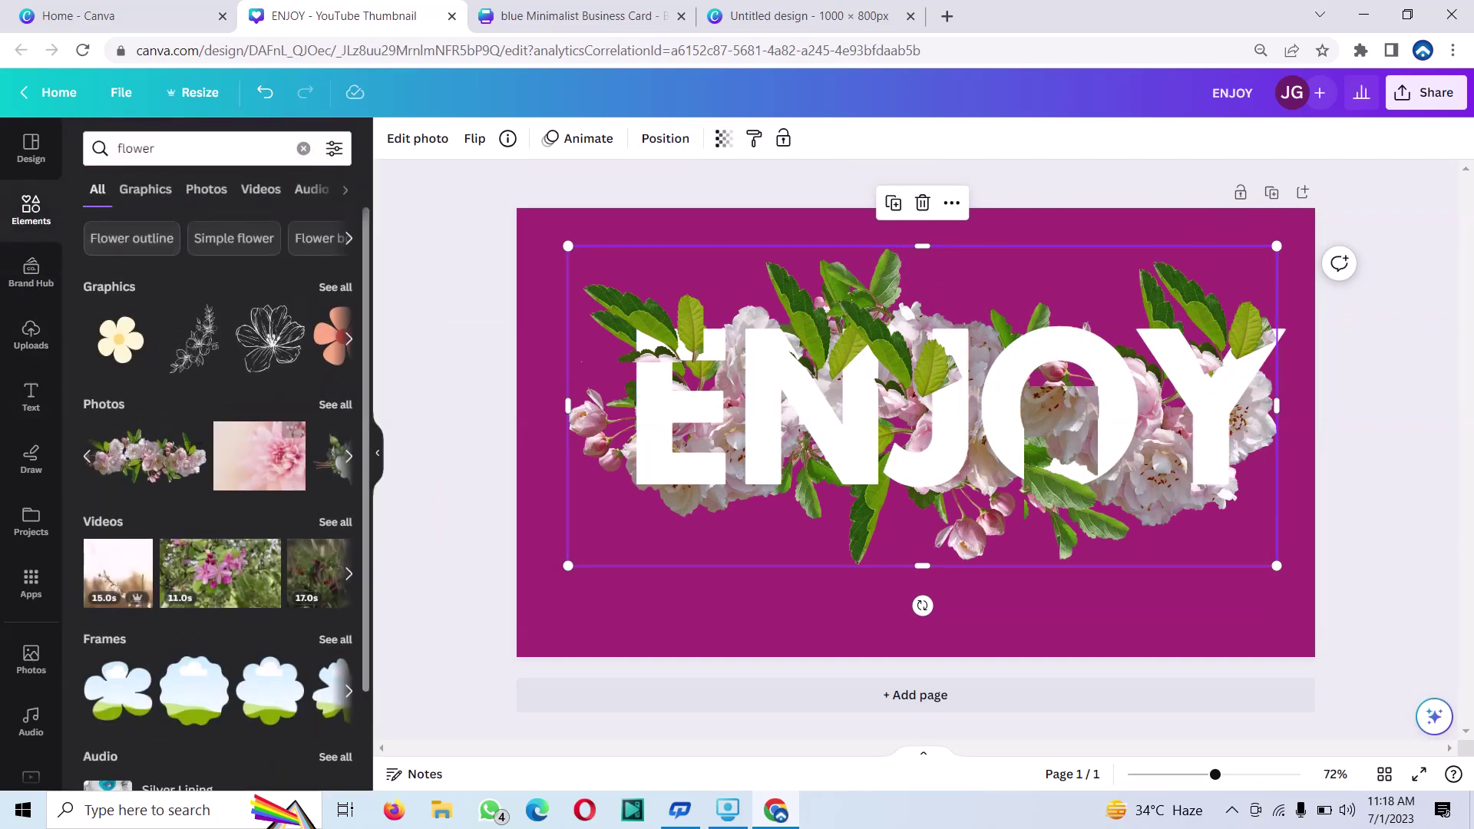
click(348, 456)
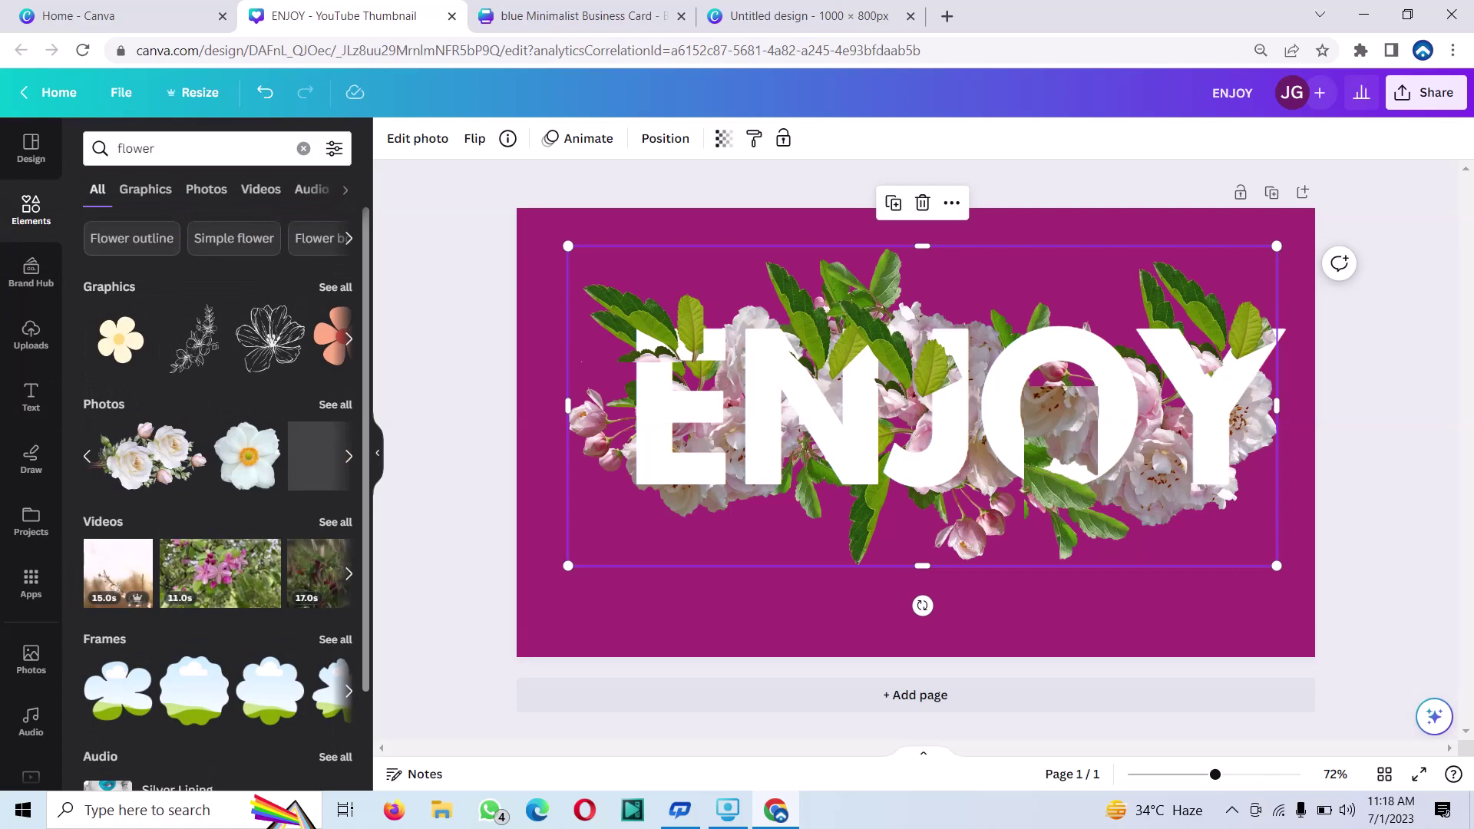
click(349, 456)
click(317, 456)
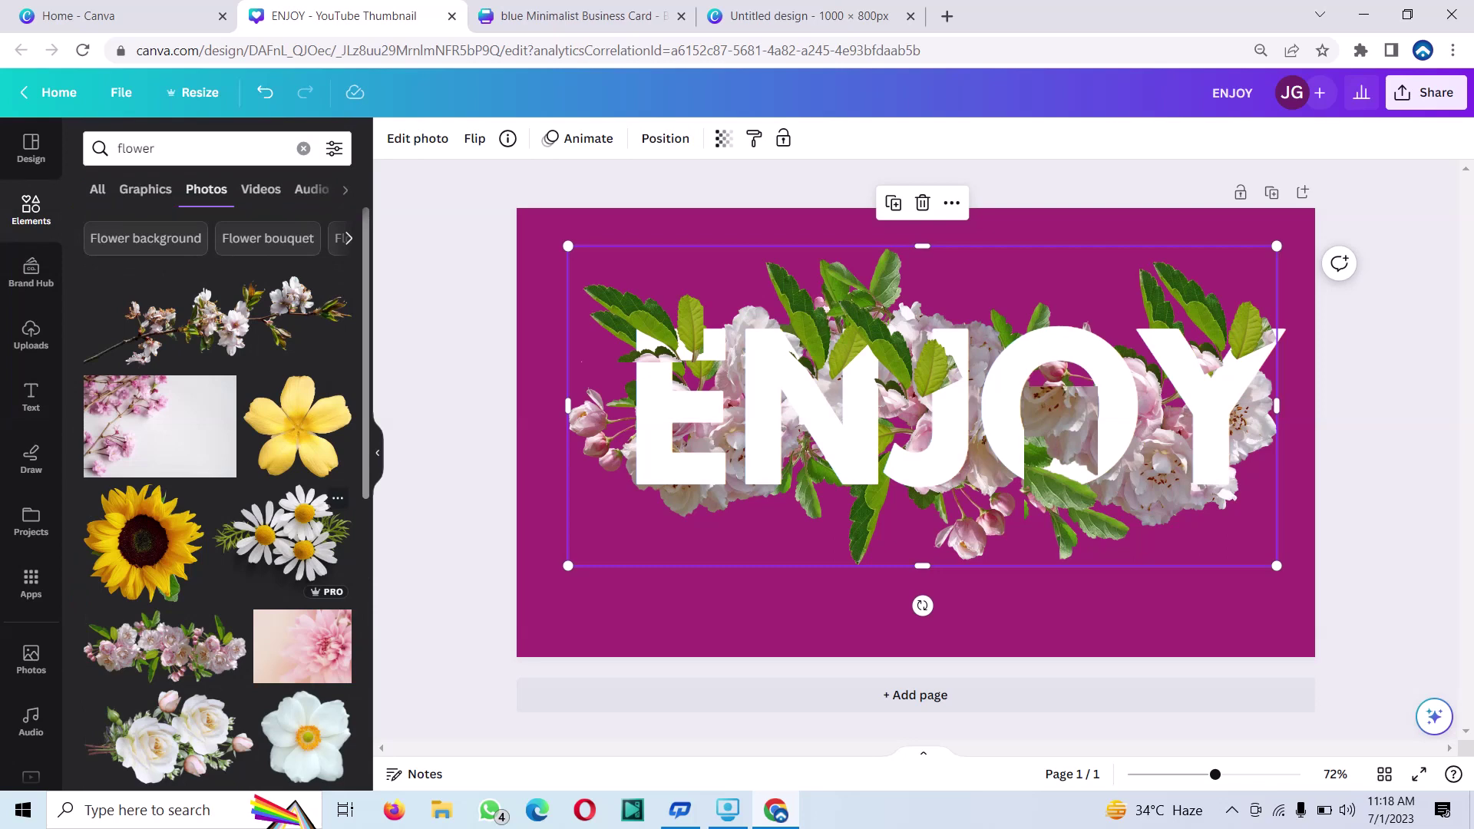
scroll(217, 499, down, 2)
scroll(217, 499, down, 2)
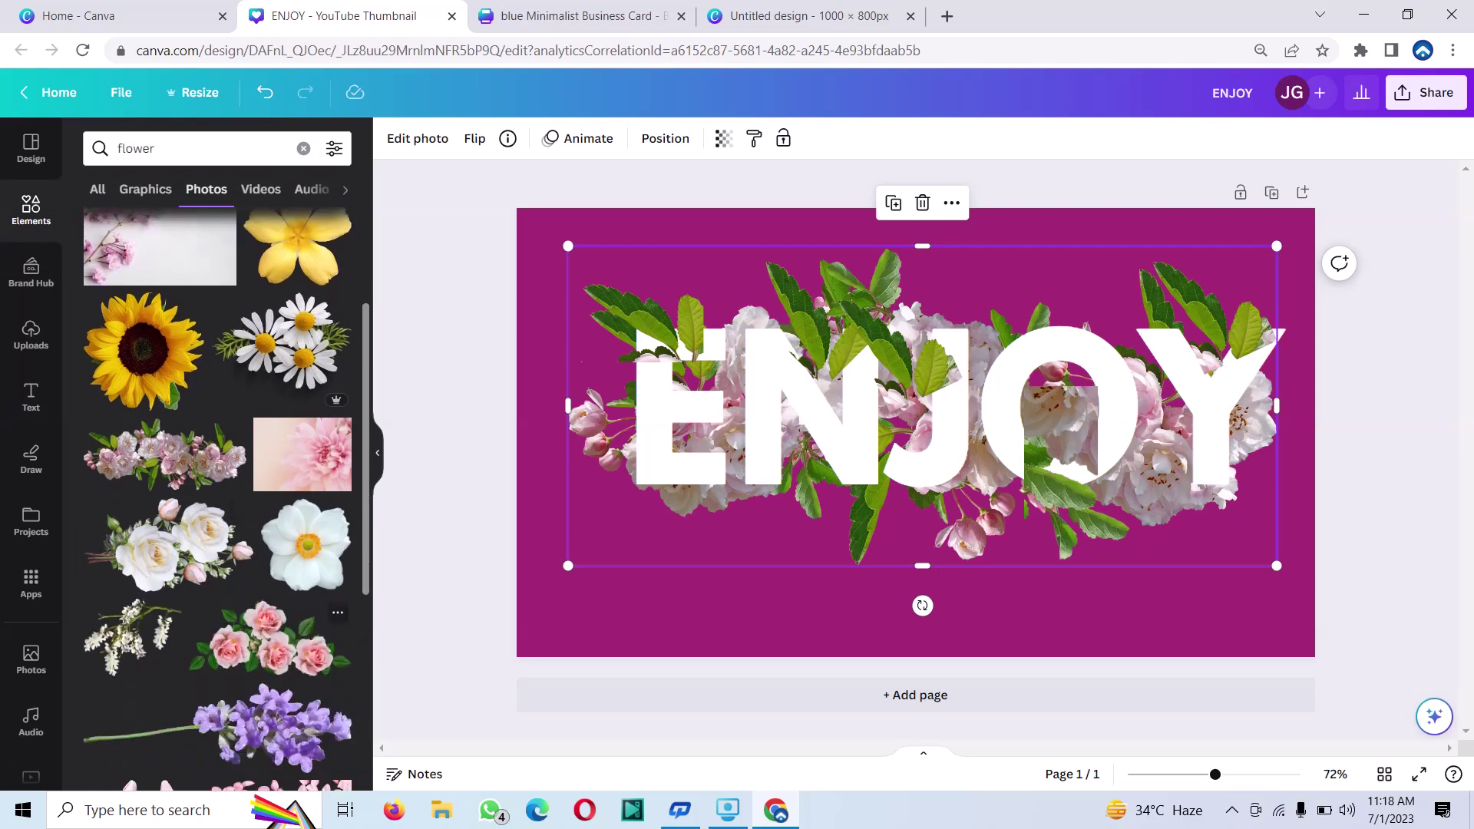
Add the pink roses photo, crop it to a single rose, and place it lower right of ENJOY.
click(271, 637)
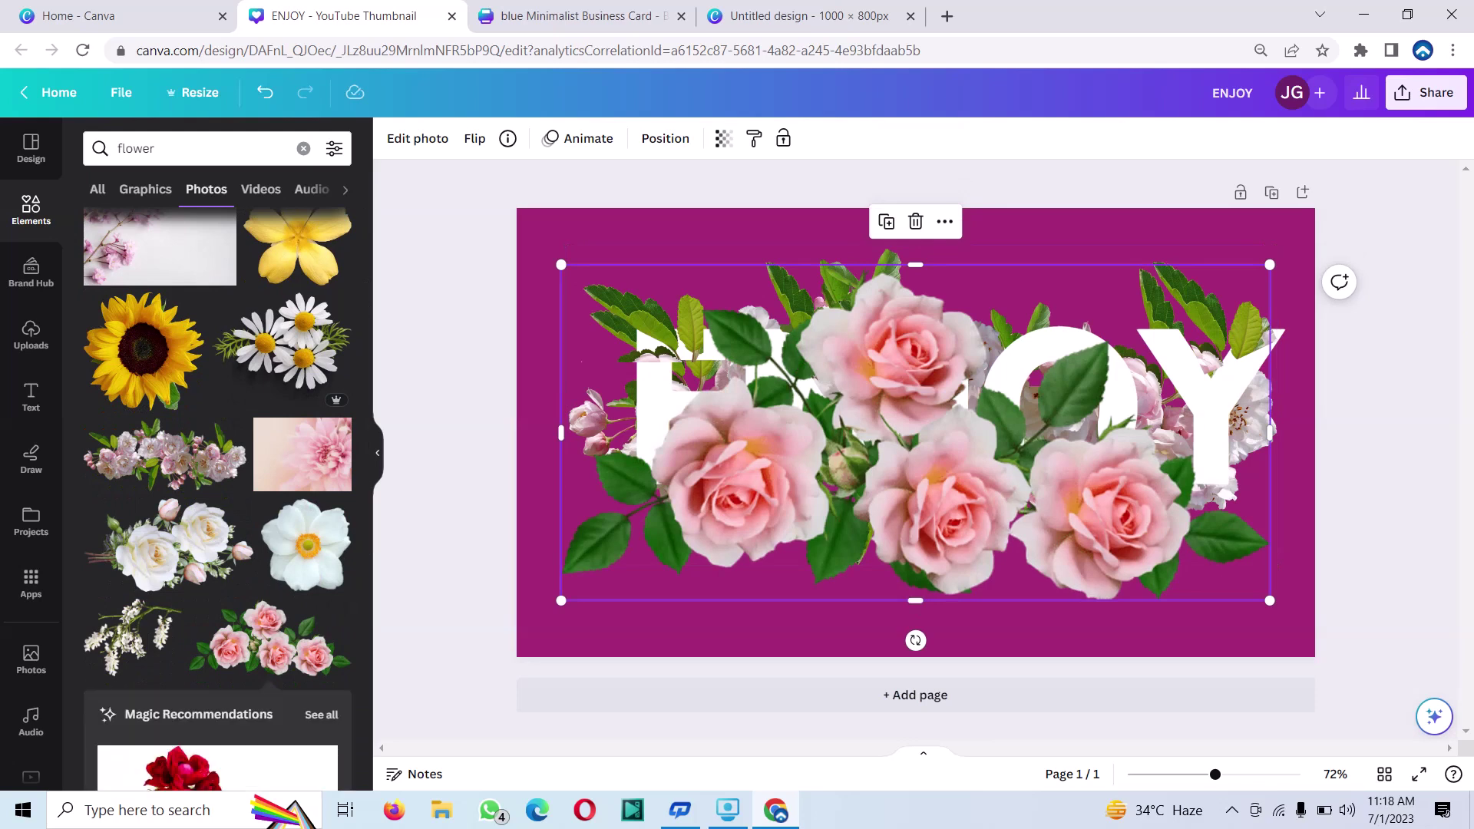
drag(1270, 433, 828, 434)
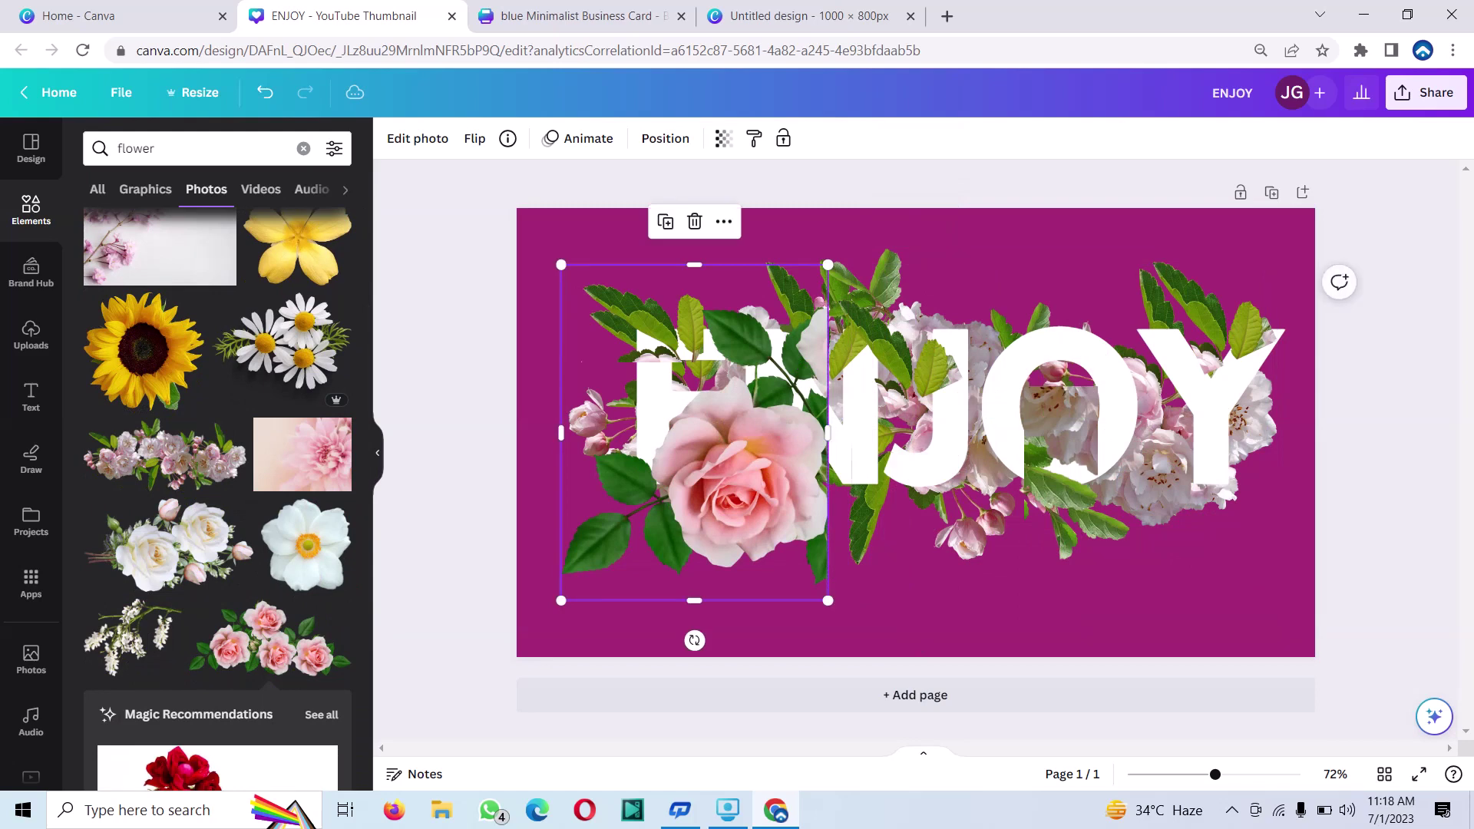
drag(693, 265, 694, 386)
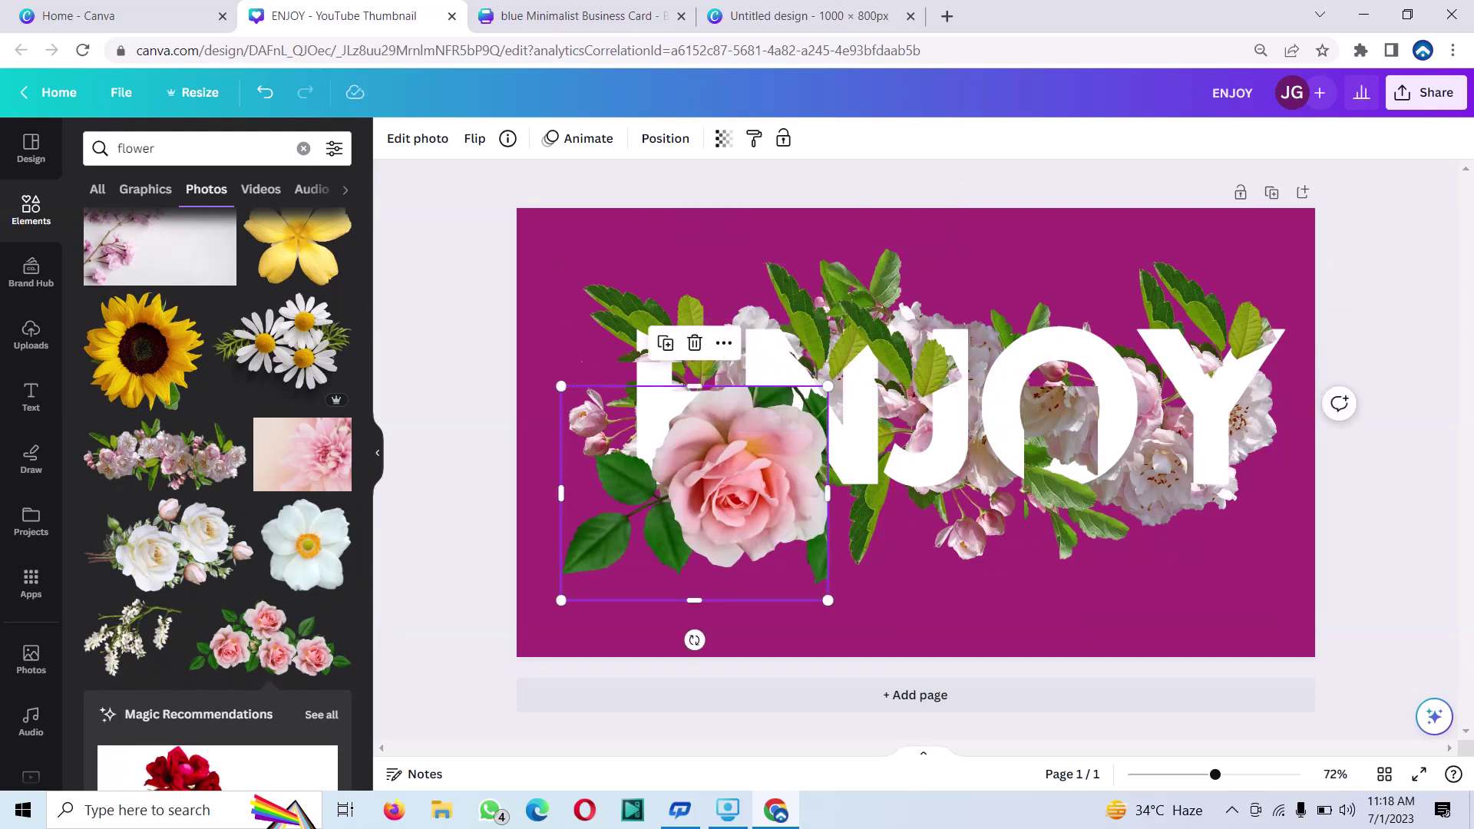
drag(694, 491, 990, 518)
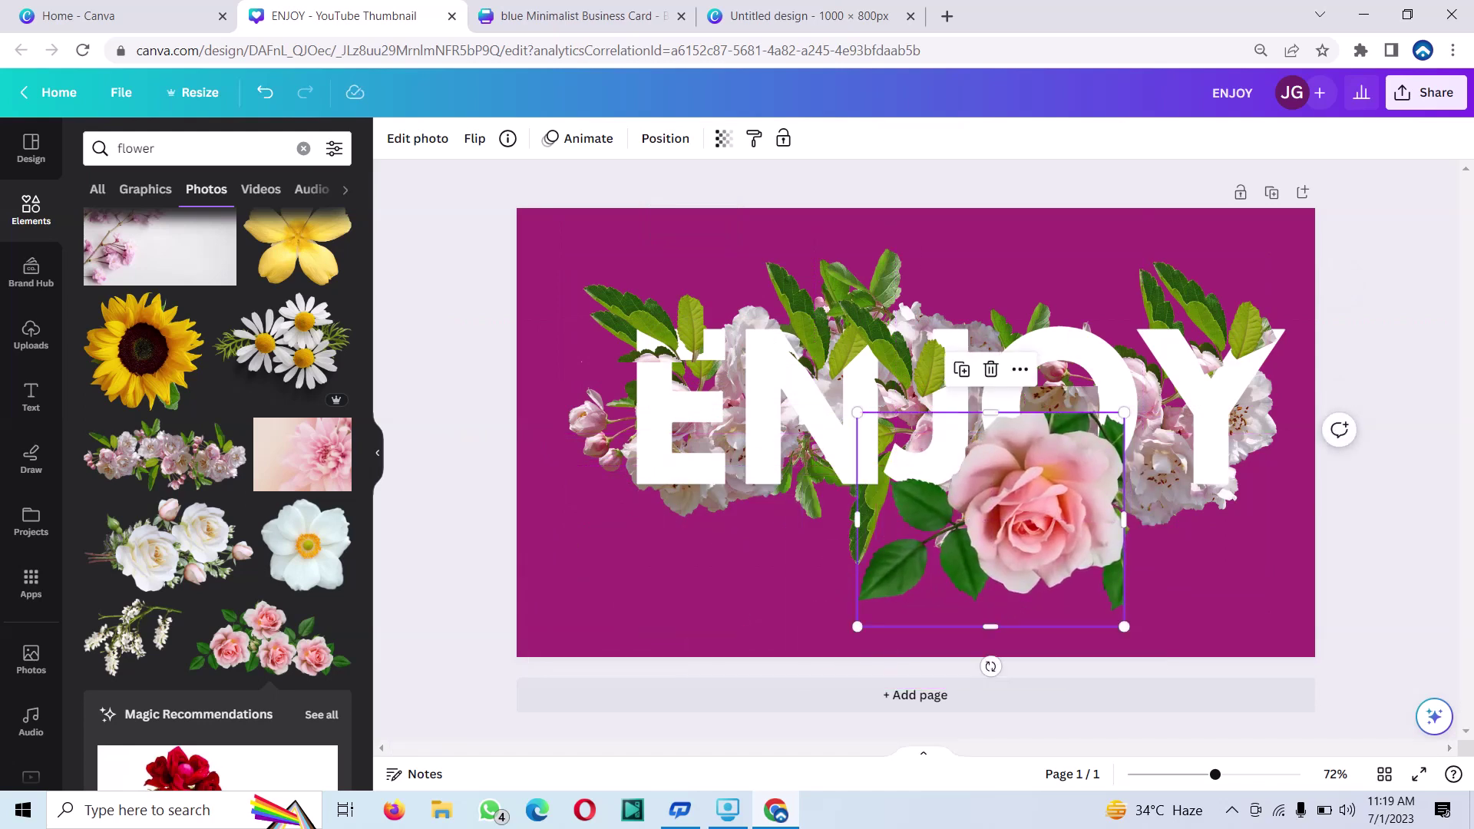
drag(990, 518, 993, 512)
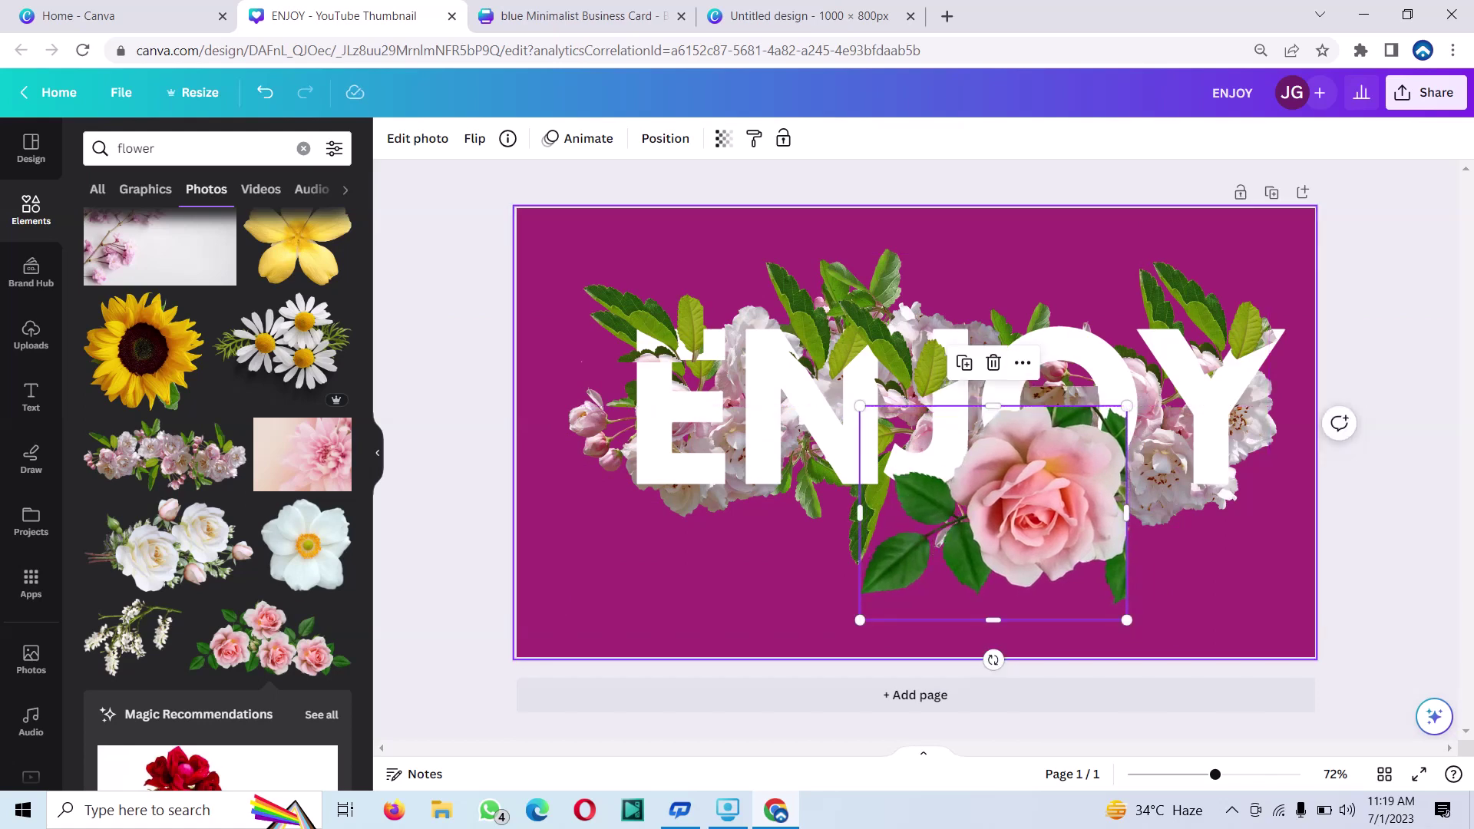
drag(998, 499, 996, 506)
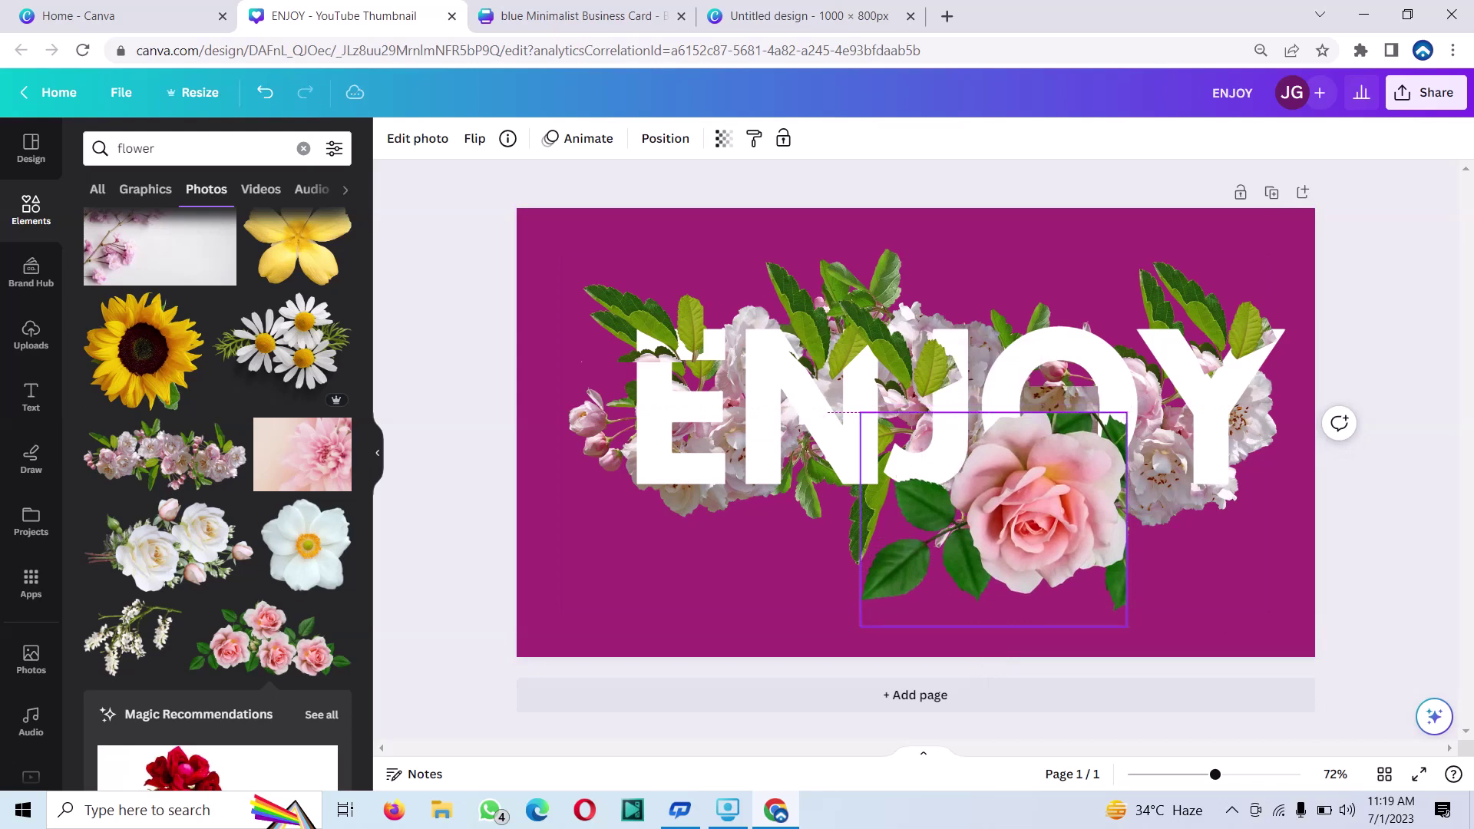
Shrink the rose, tilt it slightly counter-clockwise and move it into the O's lower part.
drag(858, 412, 1023, 546)
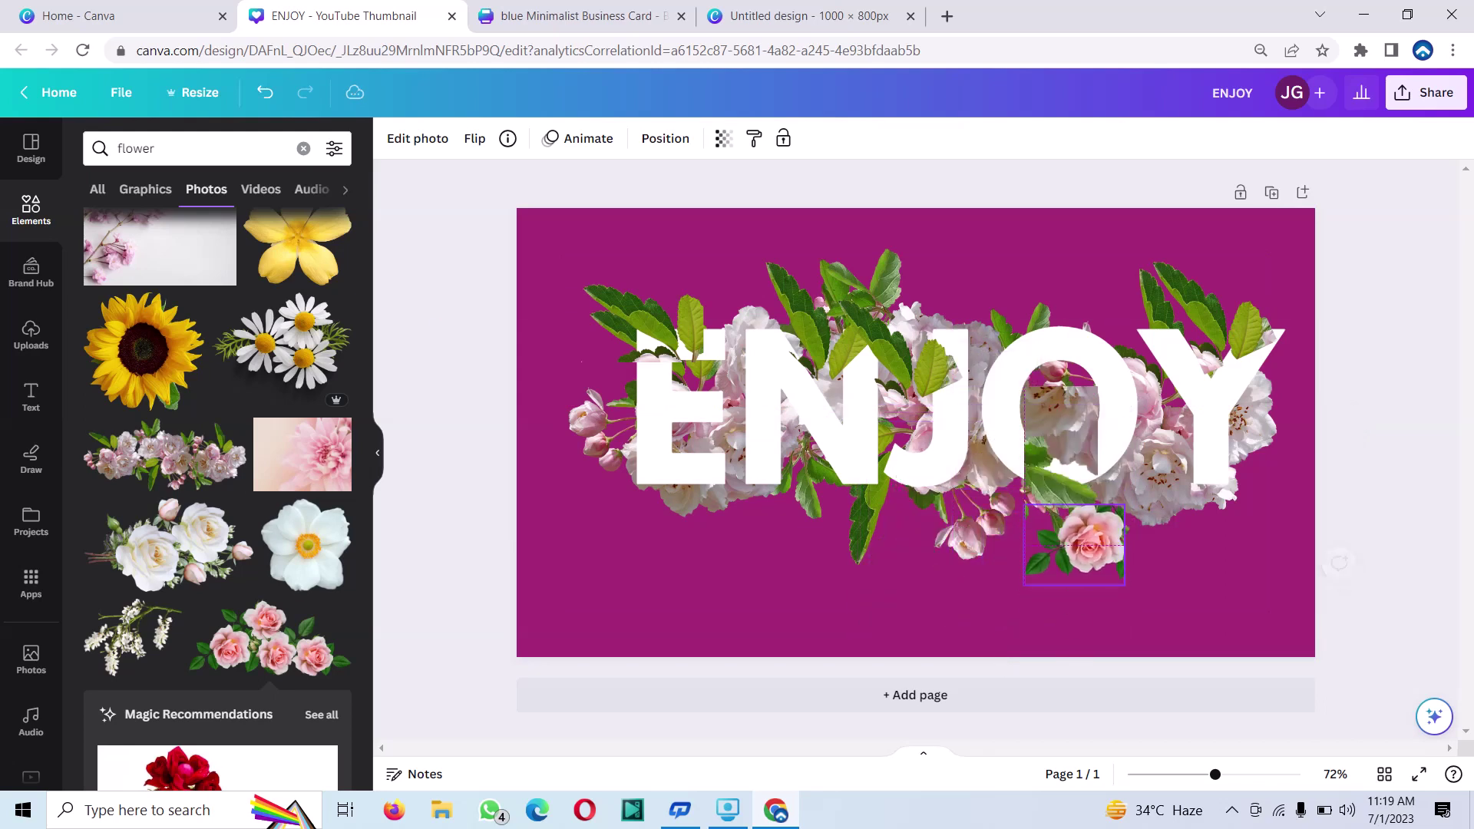
mouse_move(1073, 587)
mouse_down()
mouse_move(1061, 545)
mouse_move(1120, 545)
mouse_up()
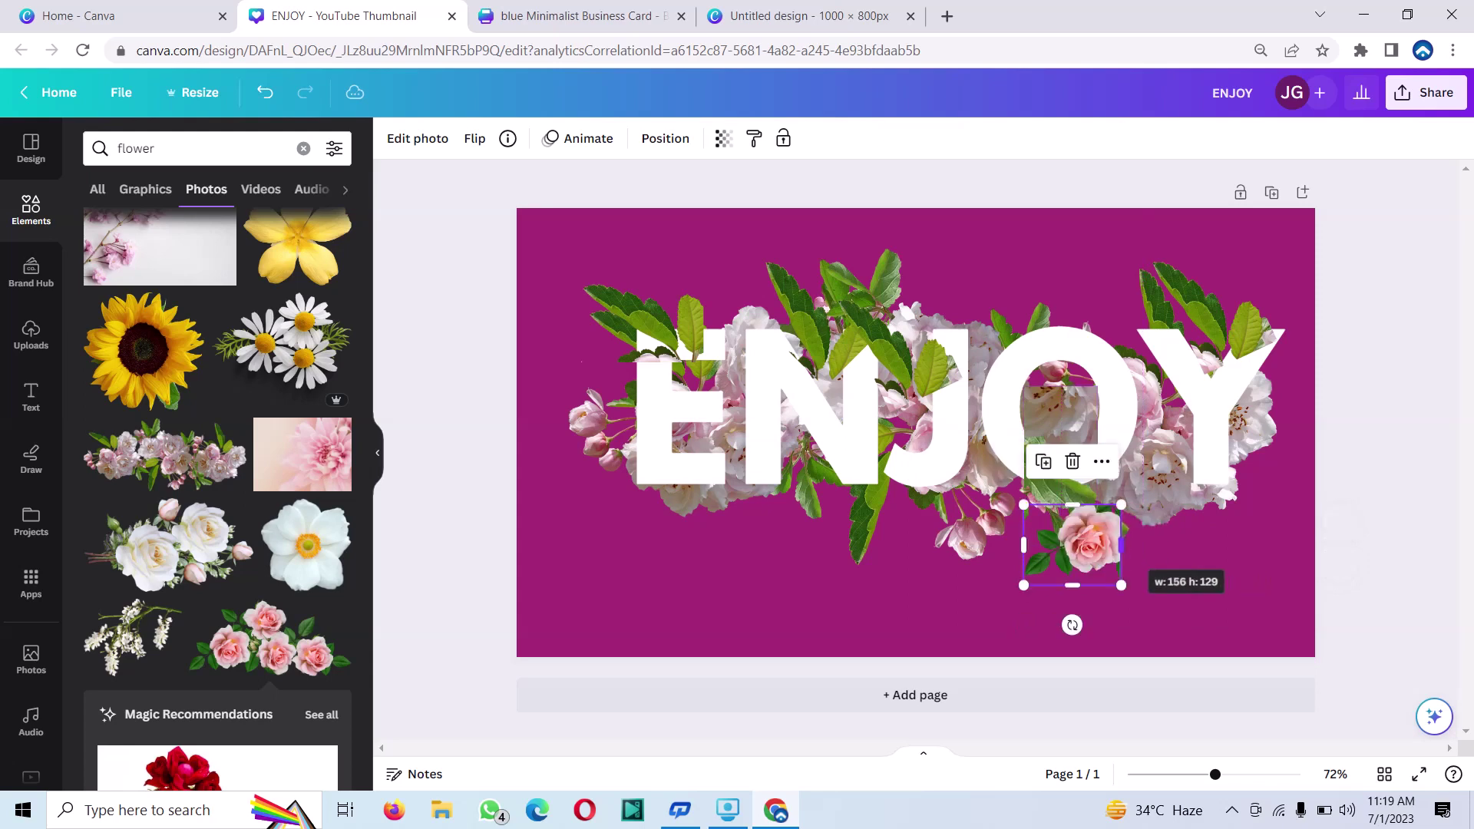
key(Escape)
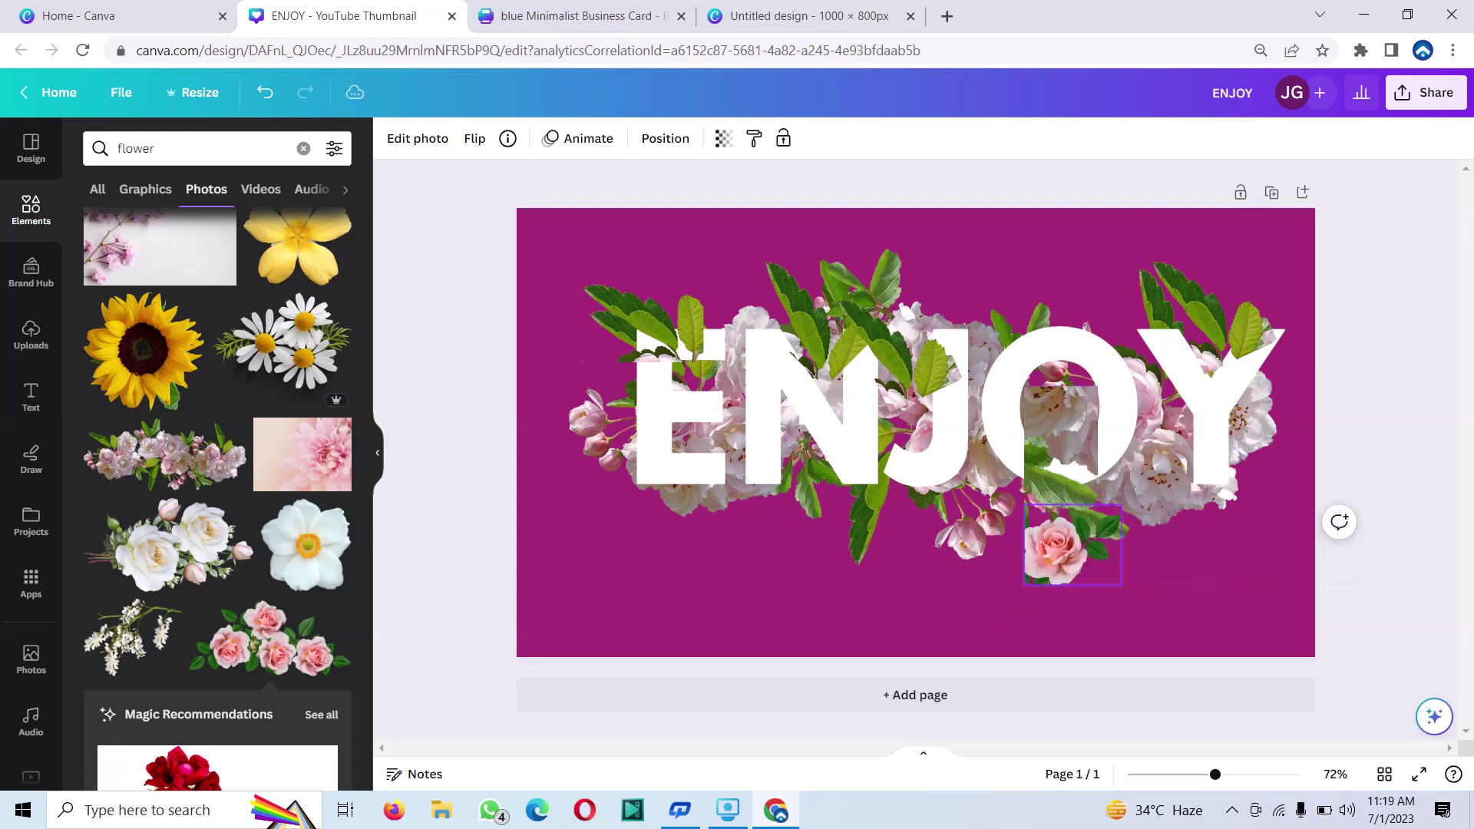
click(1073, 545)
drag(1072, 606, 1099, 565)
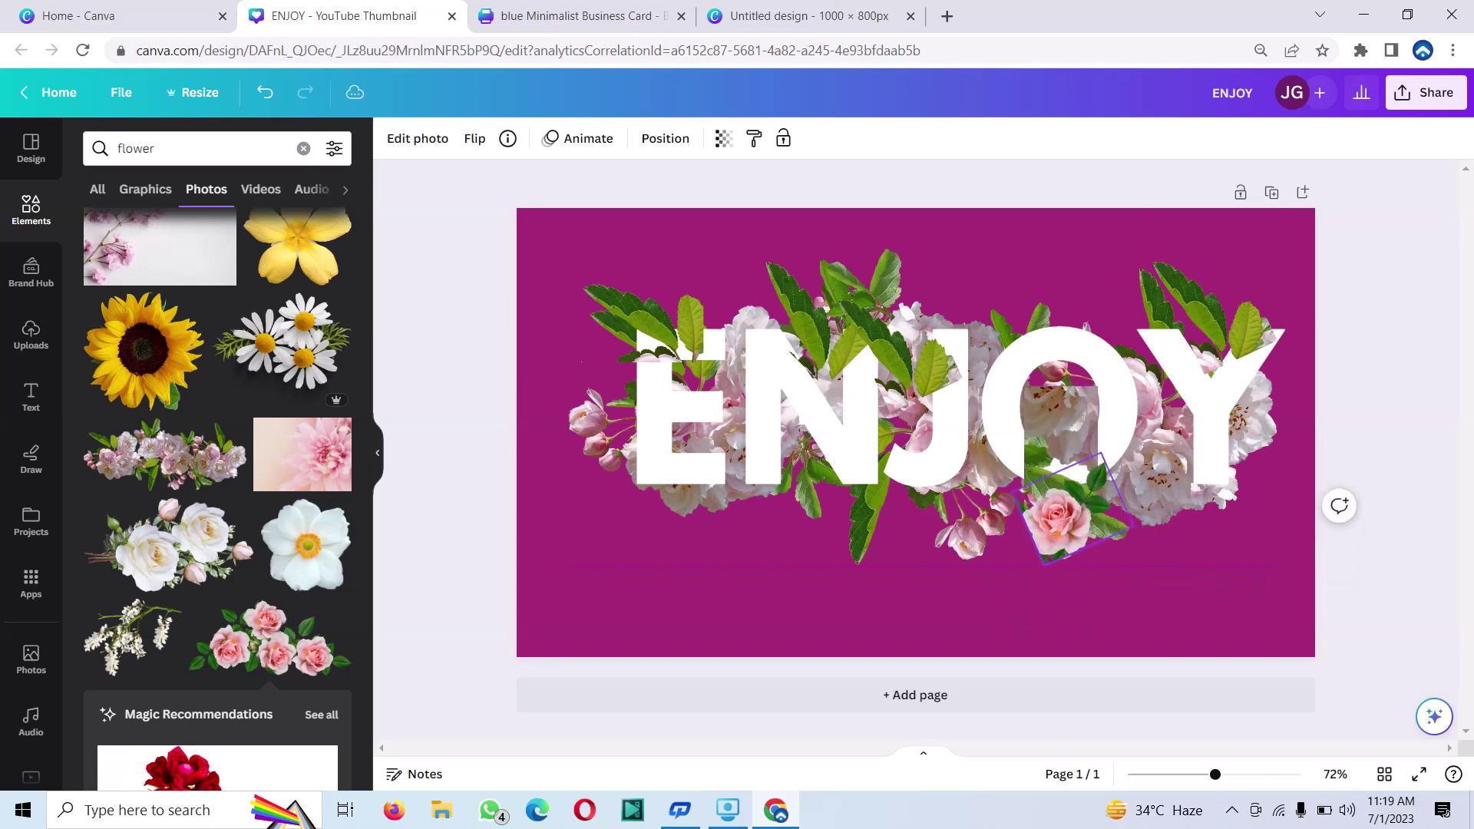
drag(1069, 511, 1044, 454)
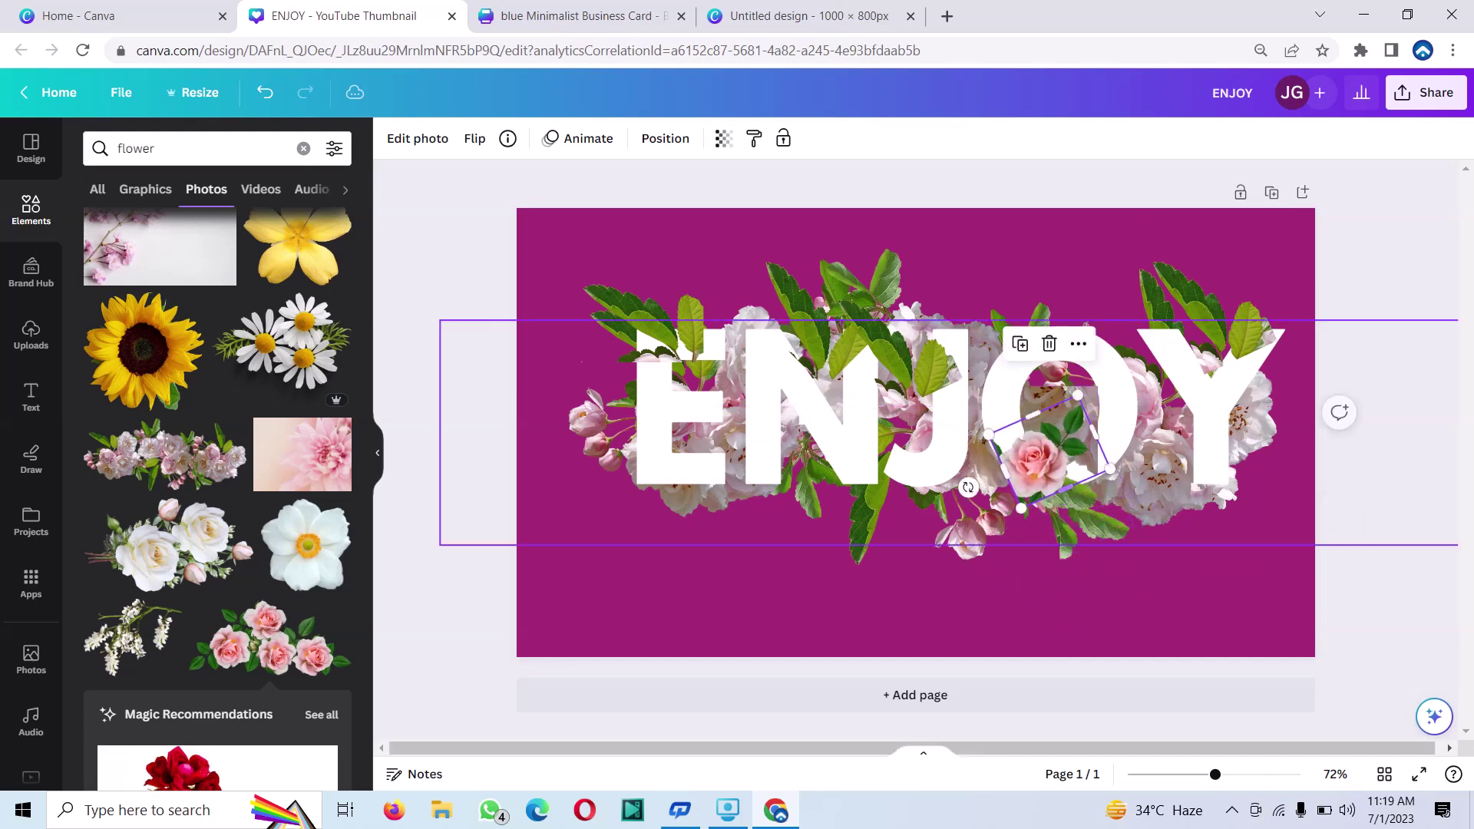
click(767, 415)
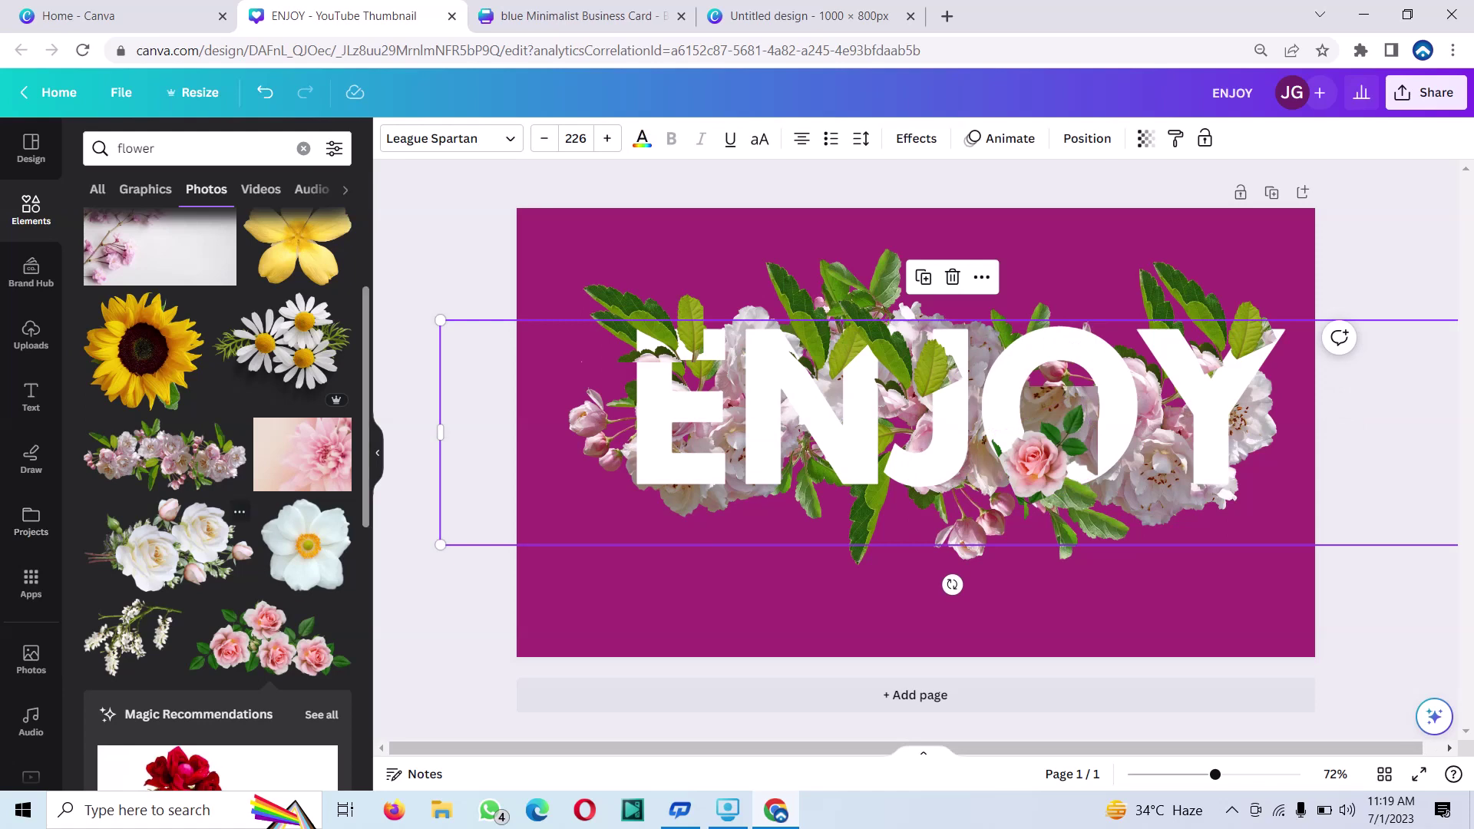
click(1048, 460)
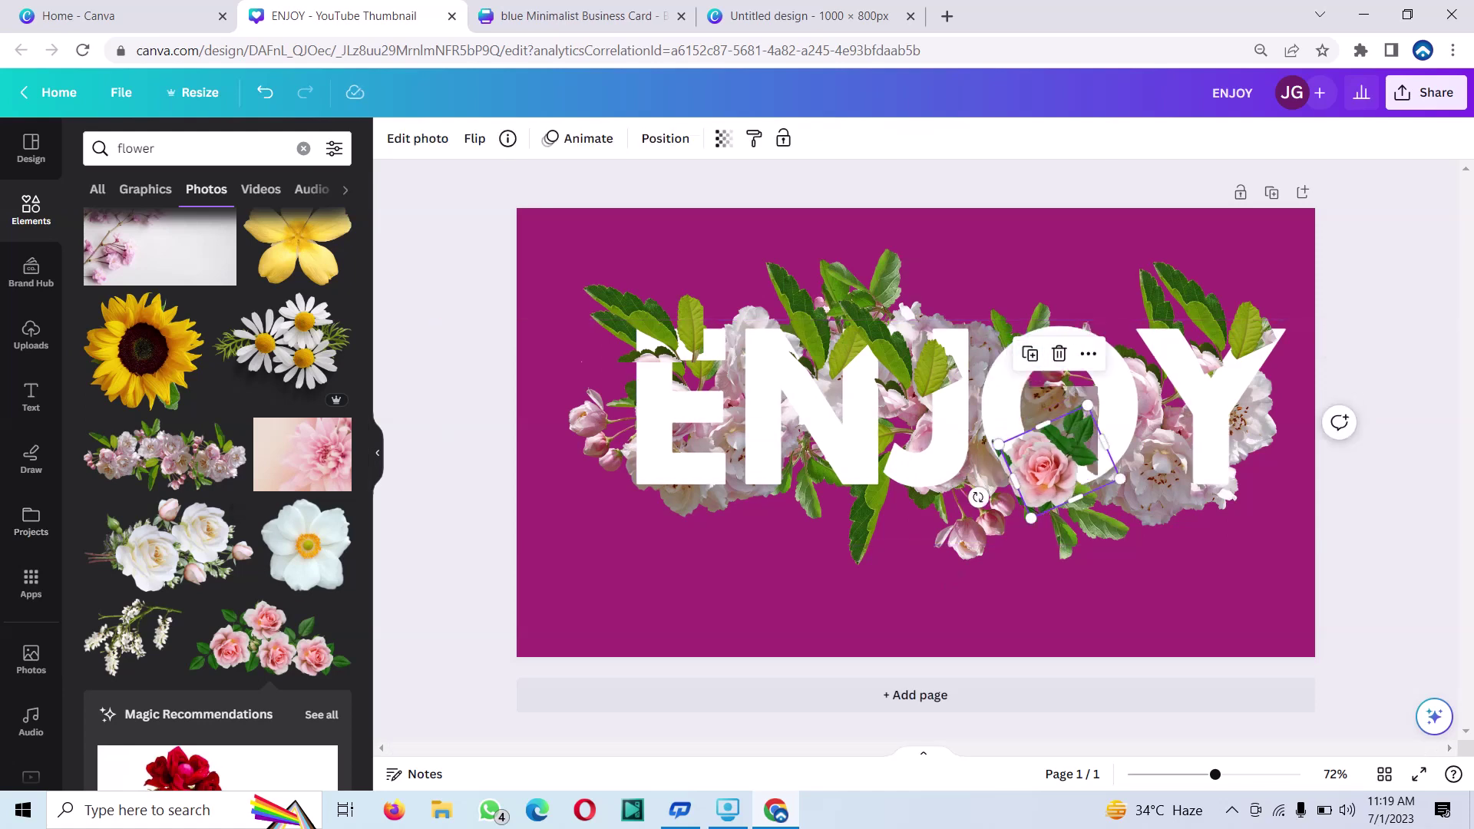
Place pink rose copies above the Y, near the J and above the E.
drag(1048, 461, 1267, 307)
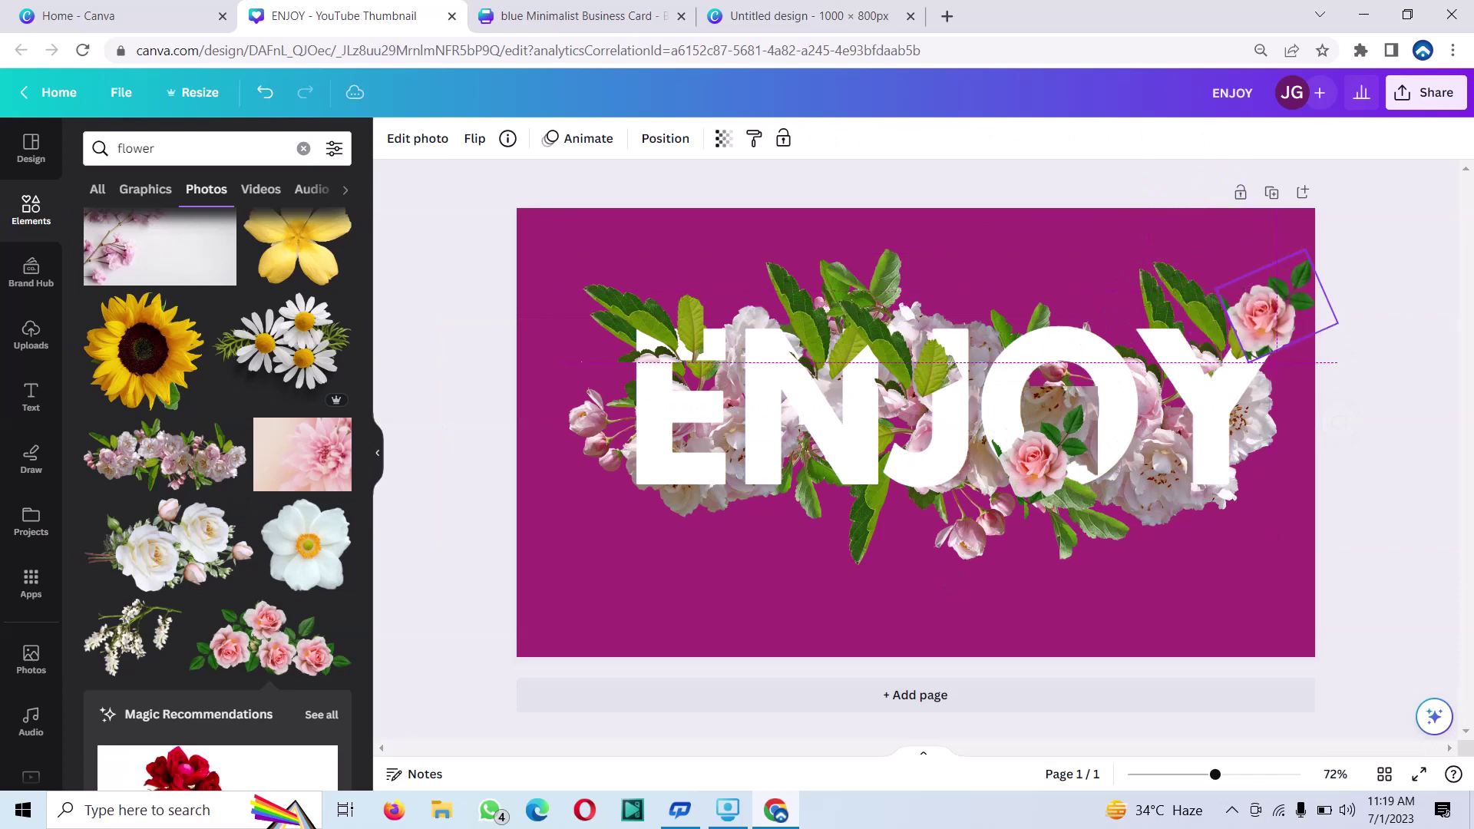
drag(1267, 307, 1247, 307)
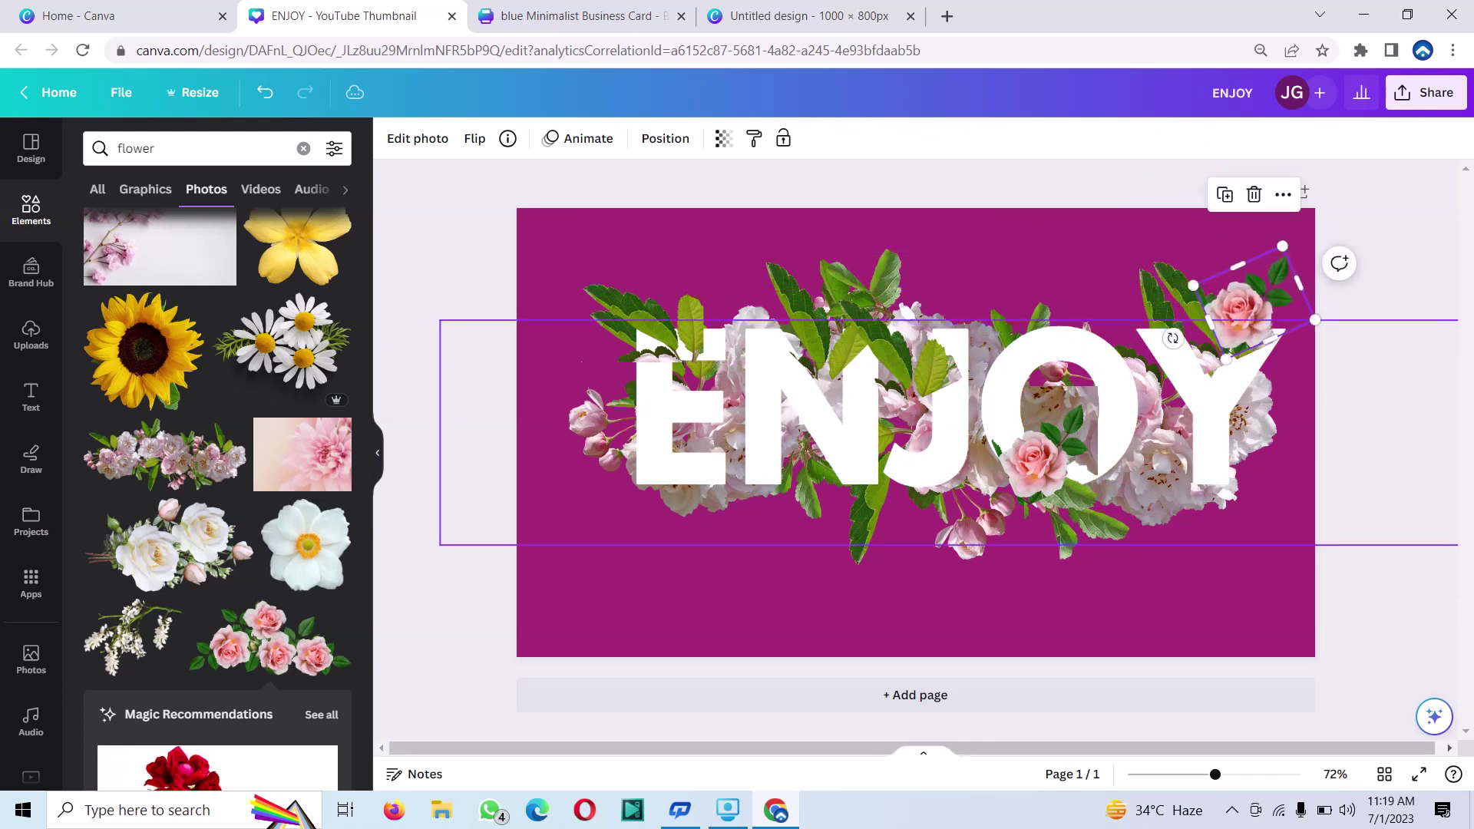
click(1044, 460)
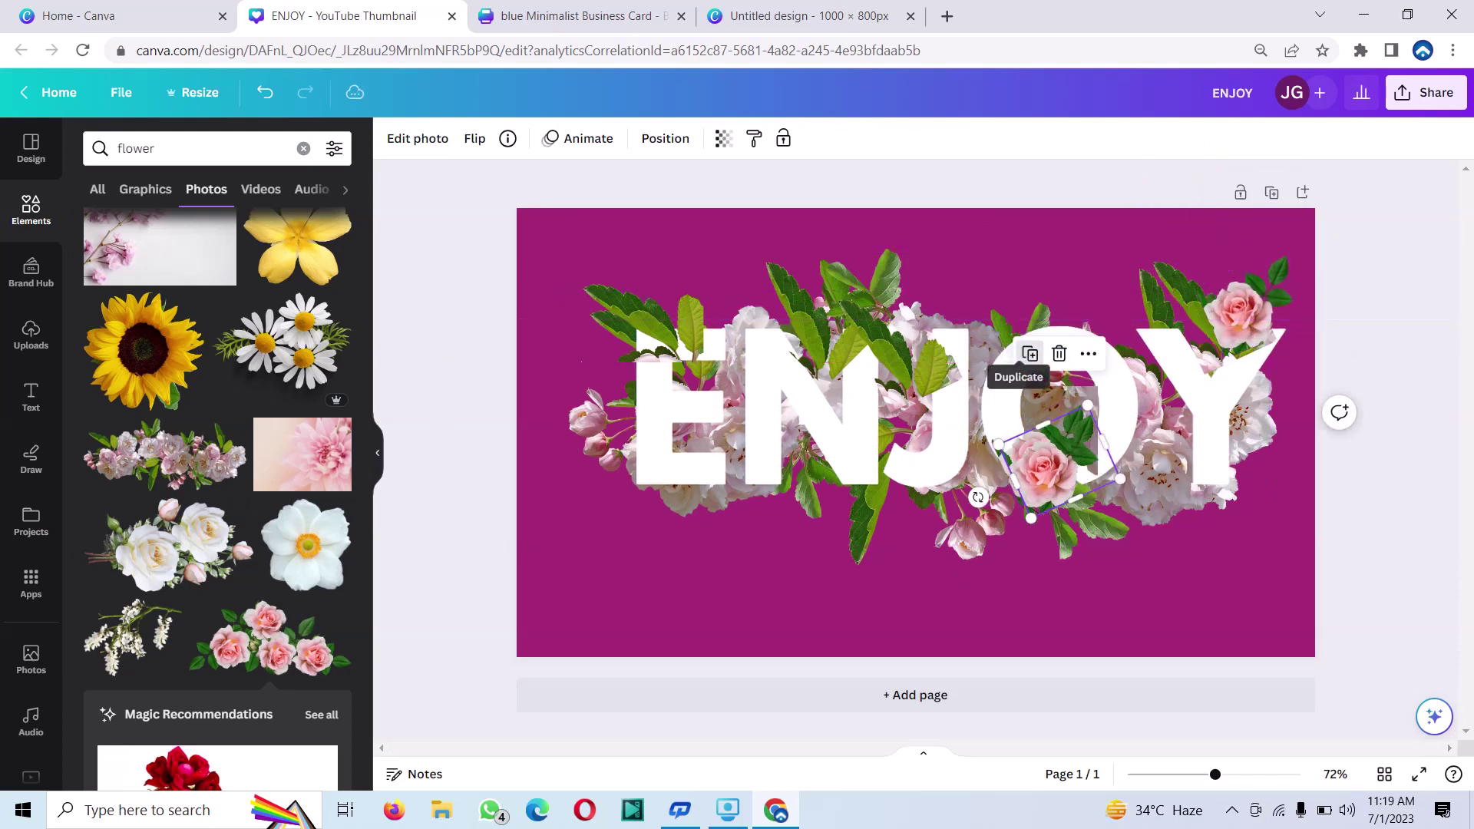
click(1029, 354)
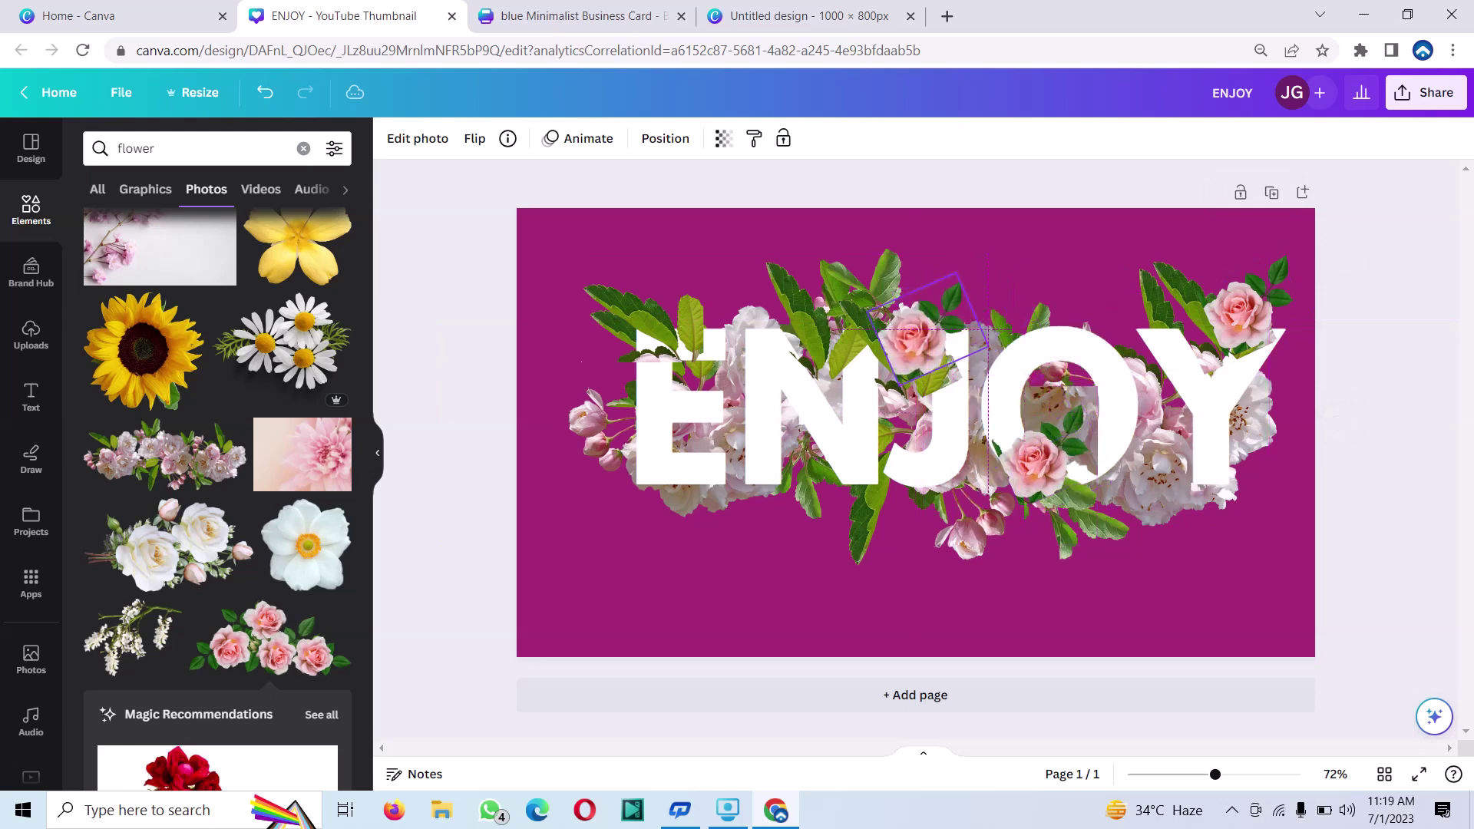
mouse_move(1044, 465)
mouse_down()
mouse_move(795, 215)
mouse_move(687, 311)
mouse_up()
click(893, 222)
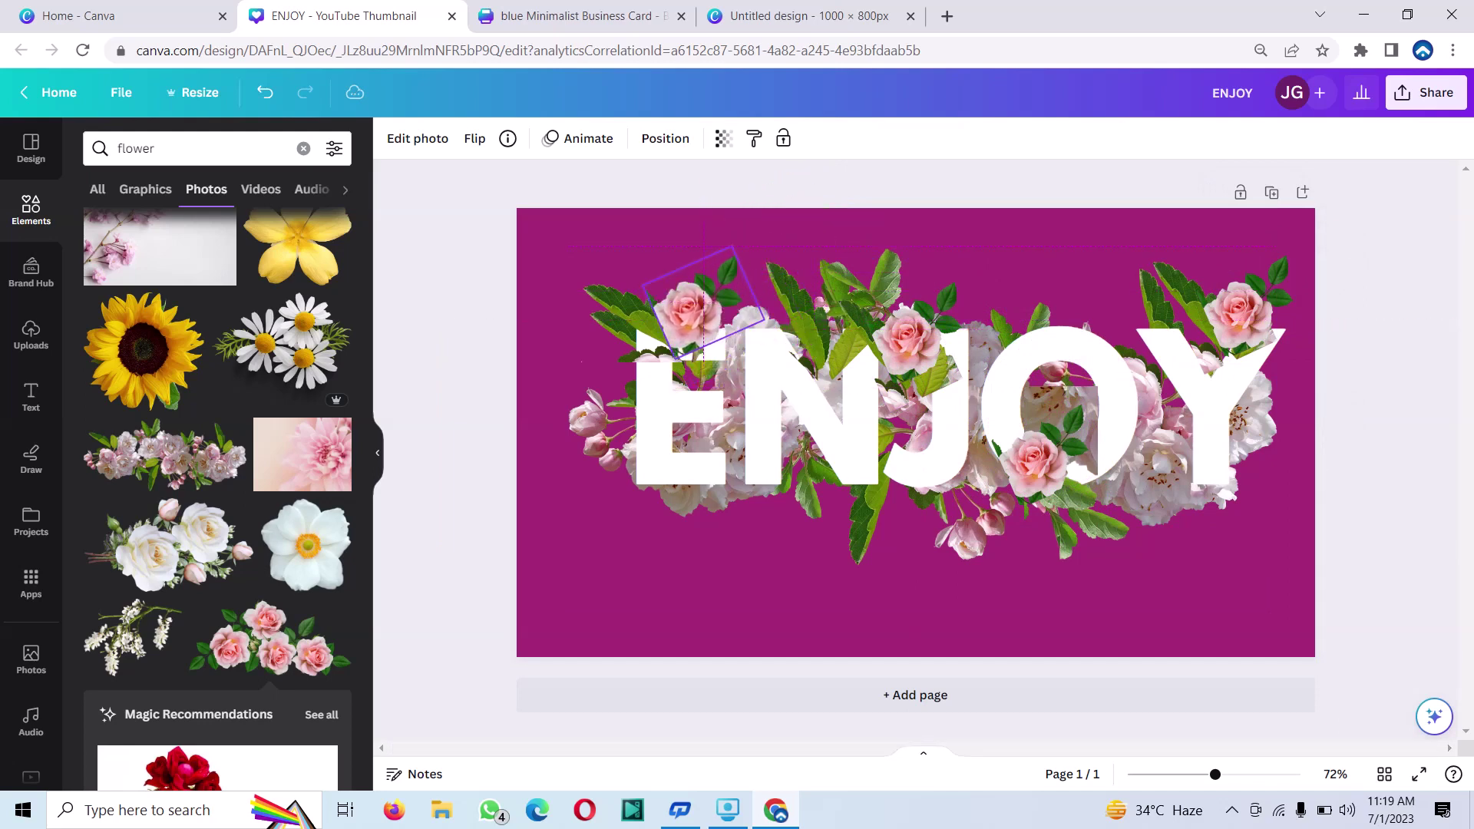
Scroll down the Photos results and add the white daisy photo to the design.
scroll(217, 499, down, 3)
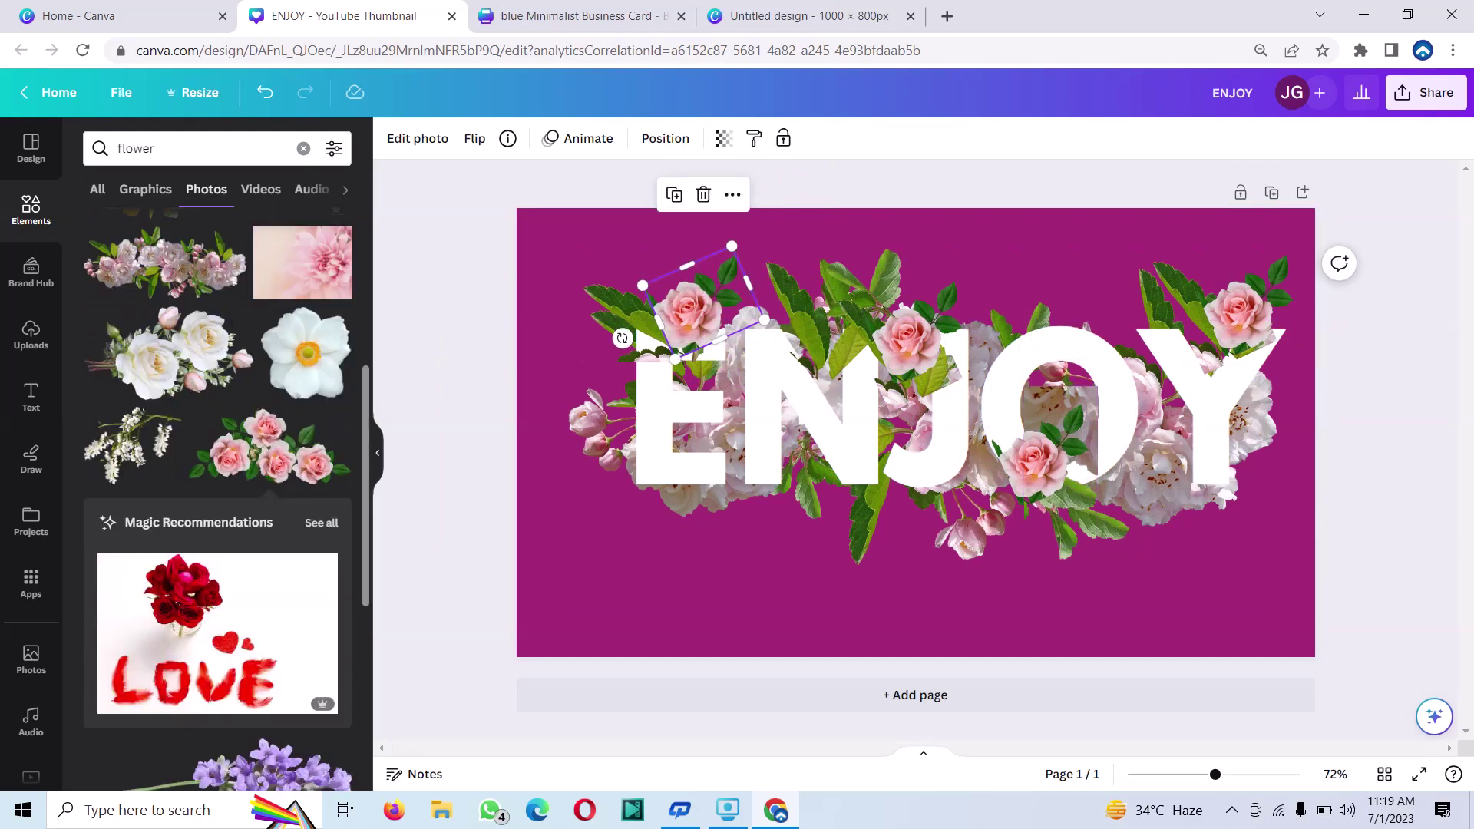
scroll(217, 498, down, 2)
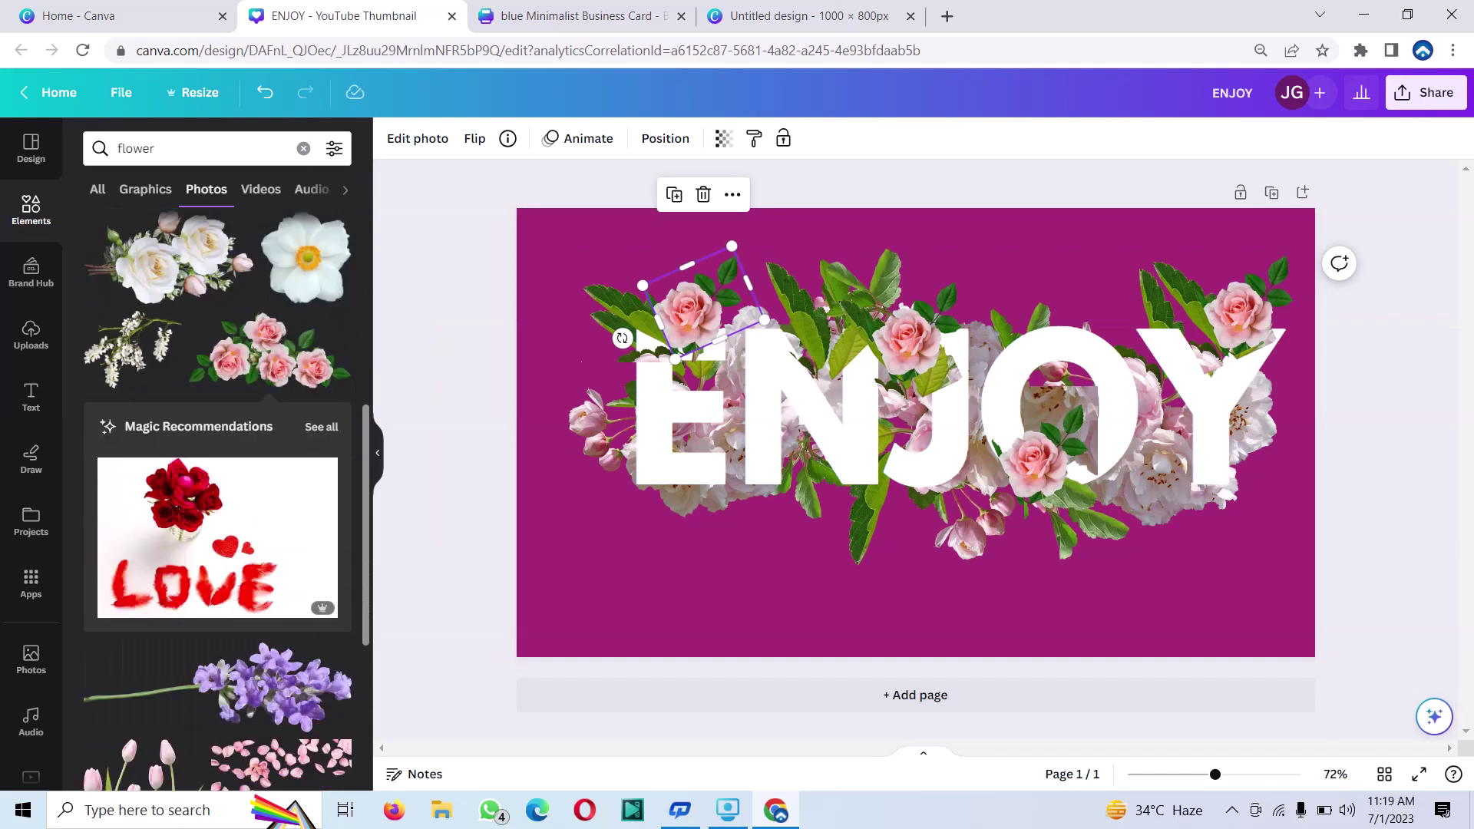
scroll(217, 499, down, 5)
scroll(217, 499, down, 3)
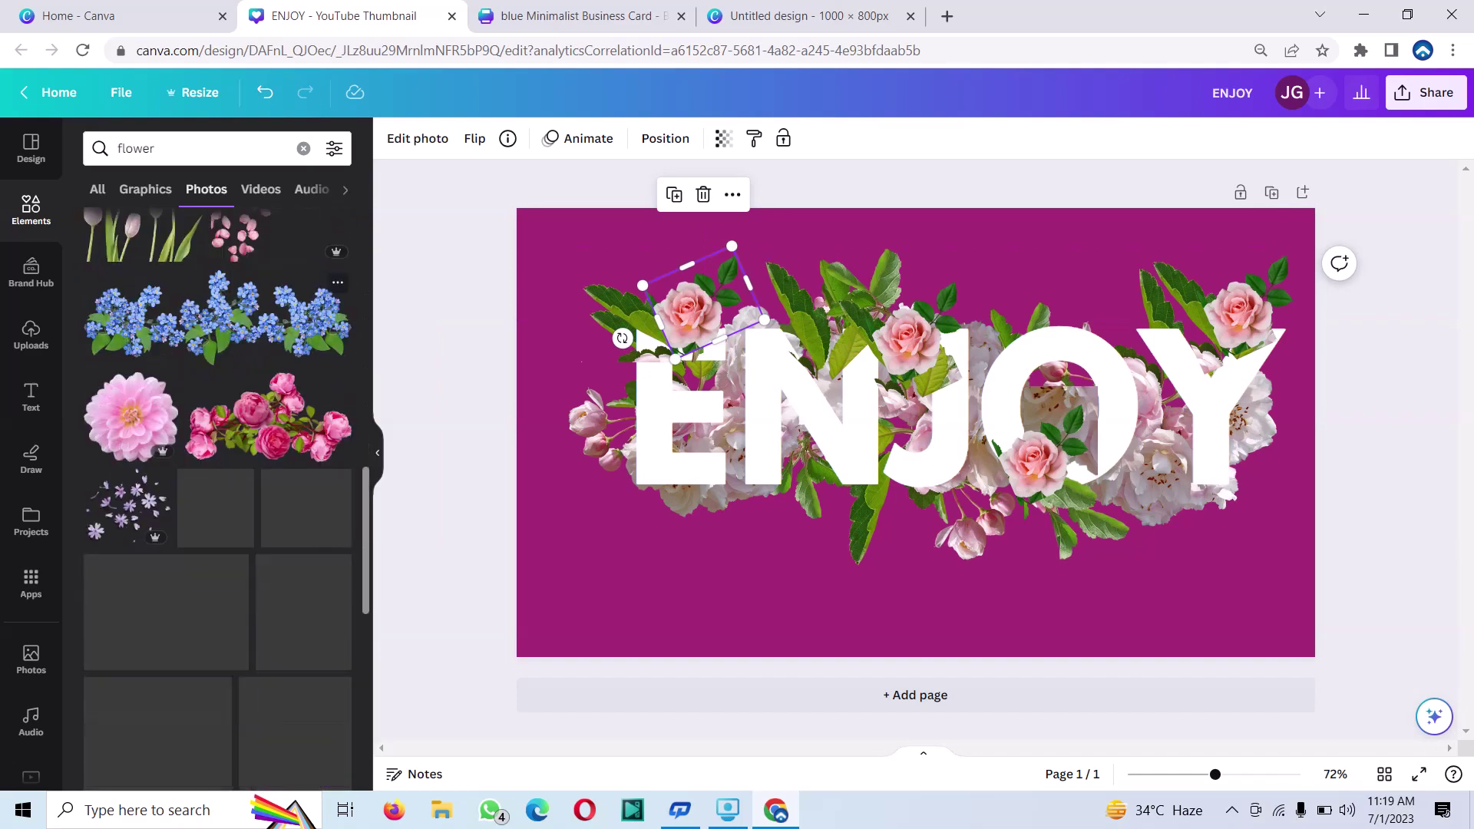
scroll(308, 437, down, 1)
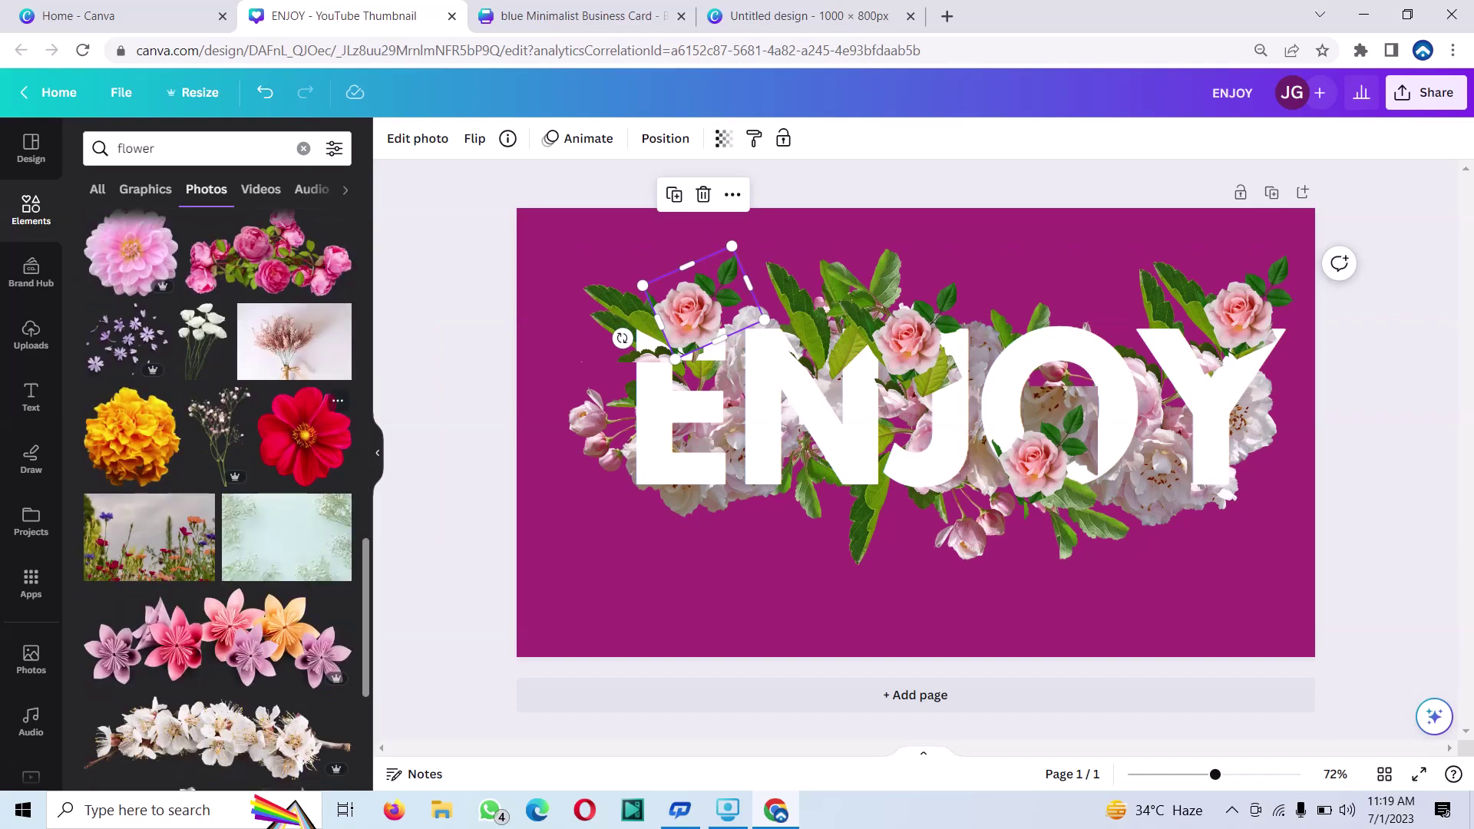
scroll(307, 437, down, 2)
scroll(307, 438, down, 1)
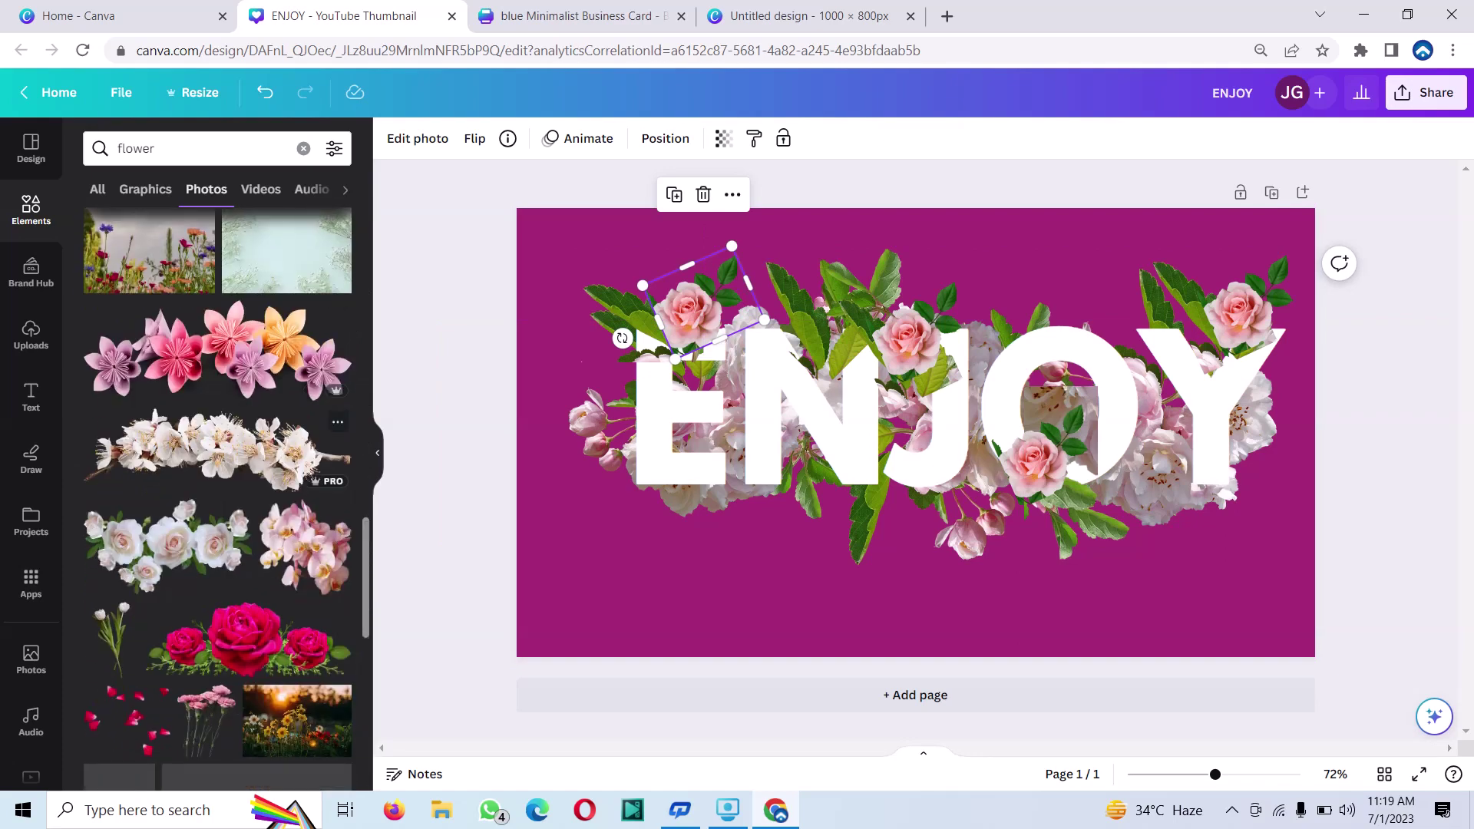
scroll(307, 437, down, 2)
scroll(307, 437, down, 1)
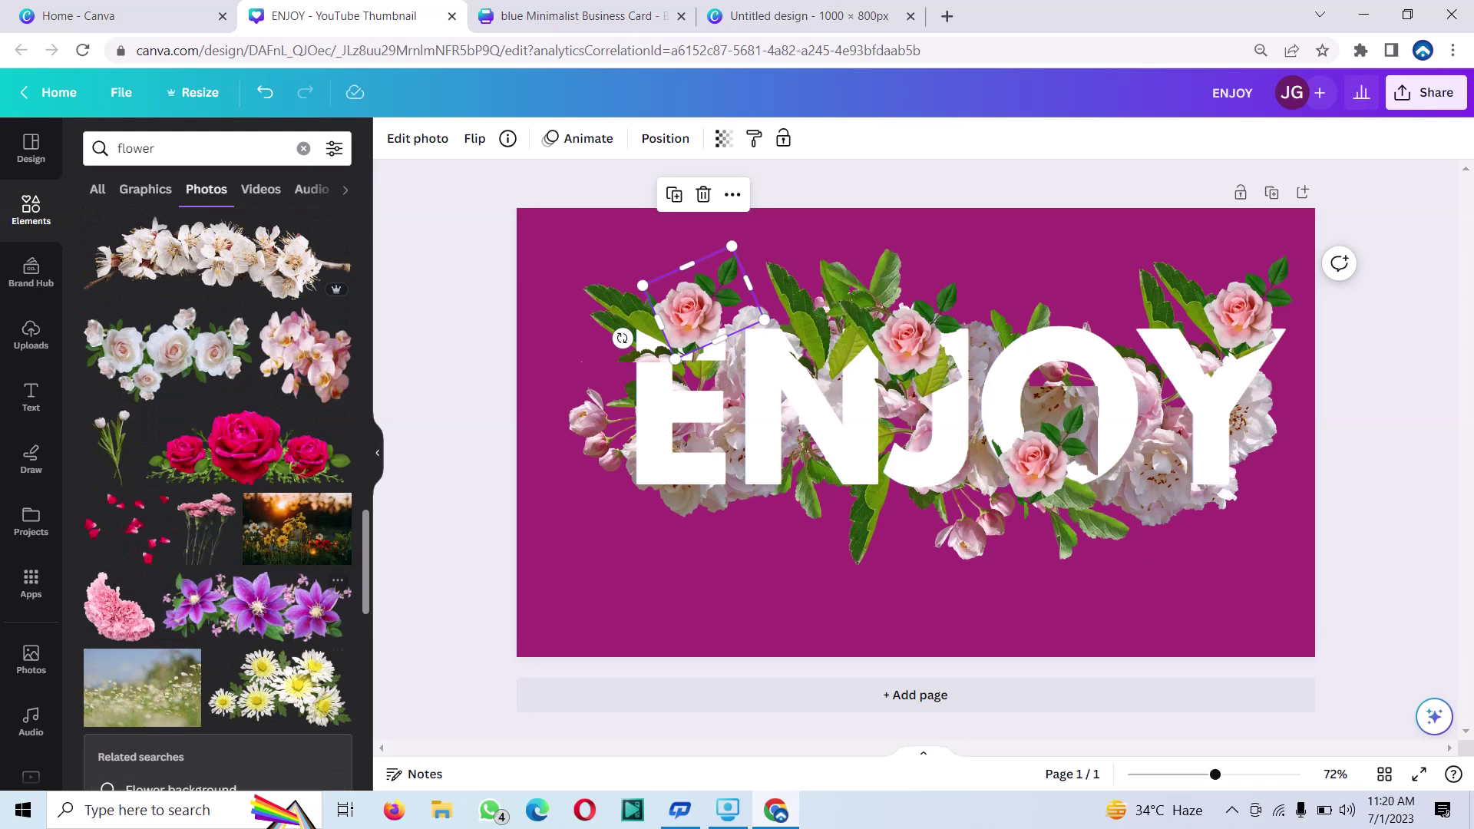
click(280, 687)
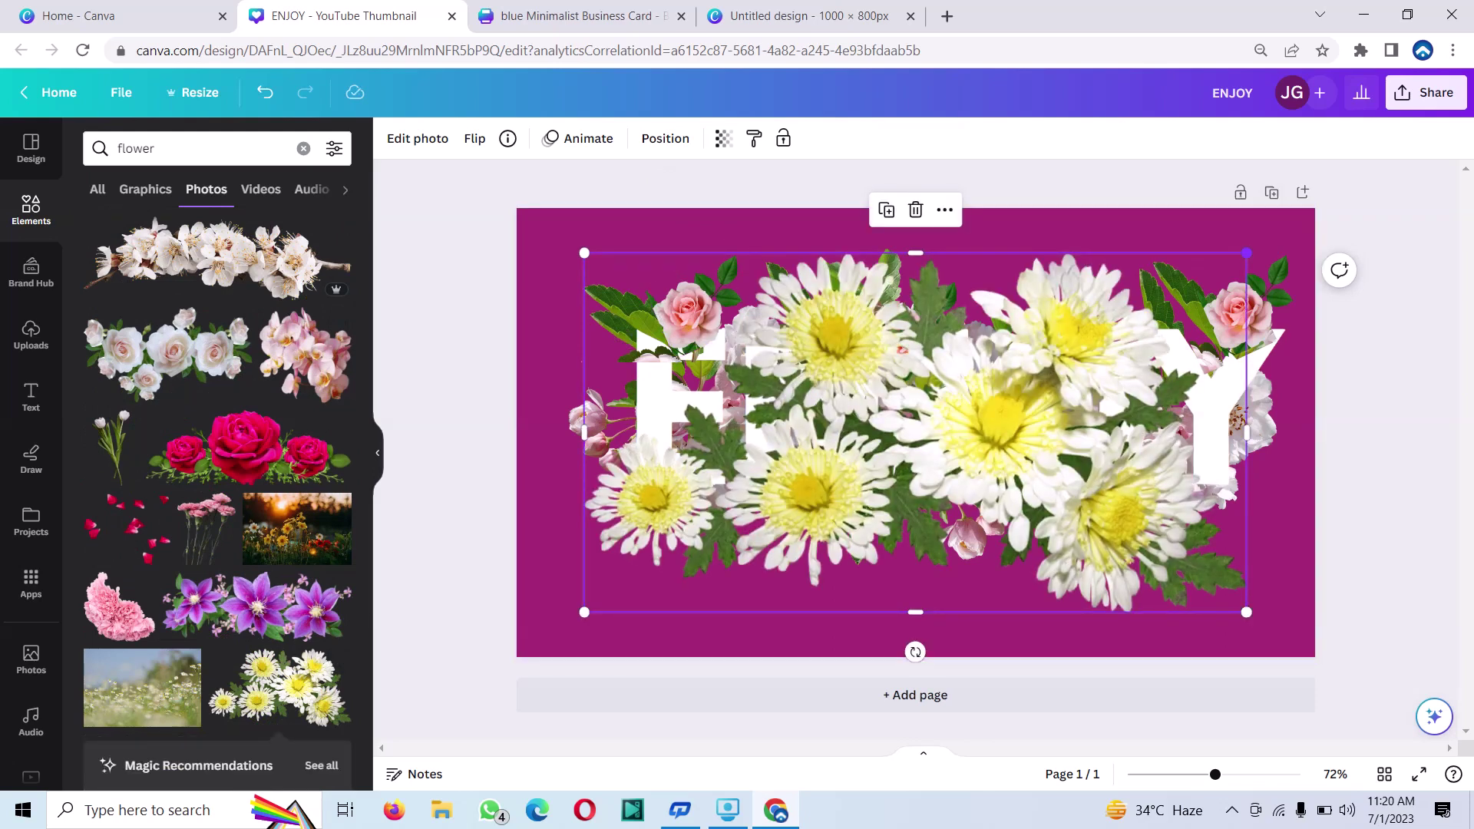
Shrink the daisies to a tiny cluster and settle them in the O's lower right.
drag(1246, 252, 627, 590)
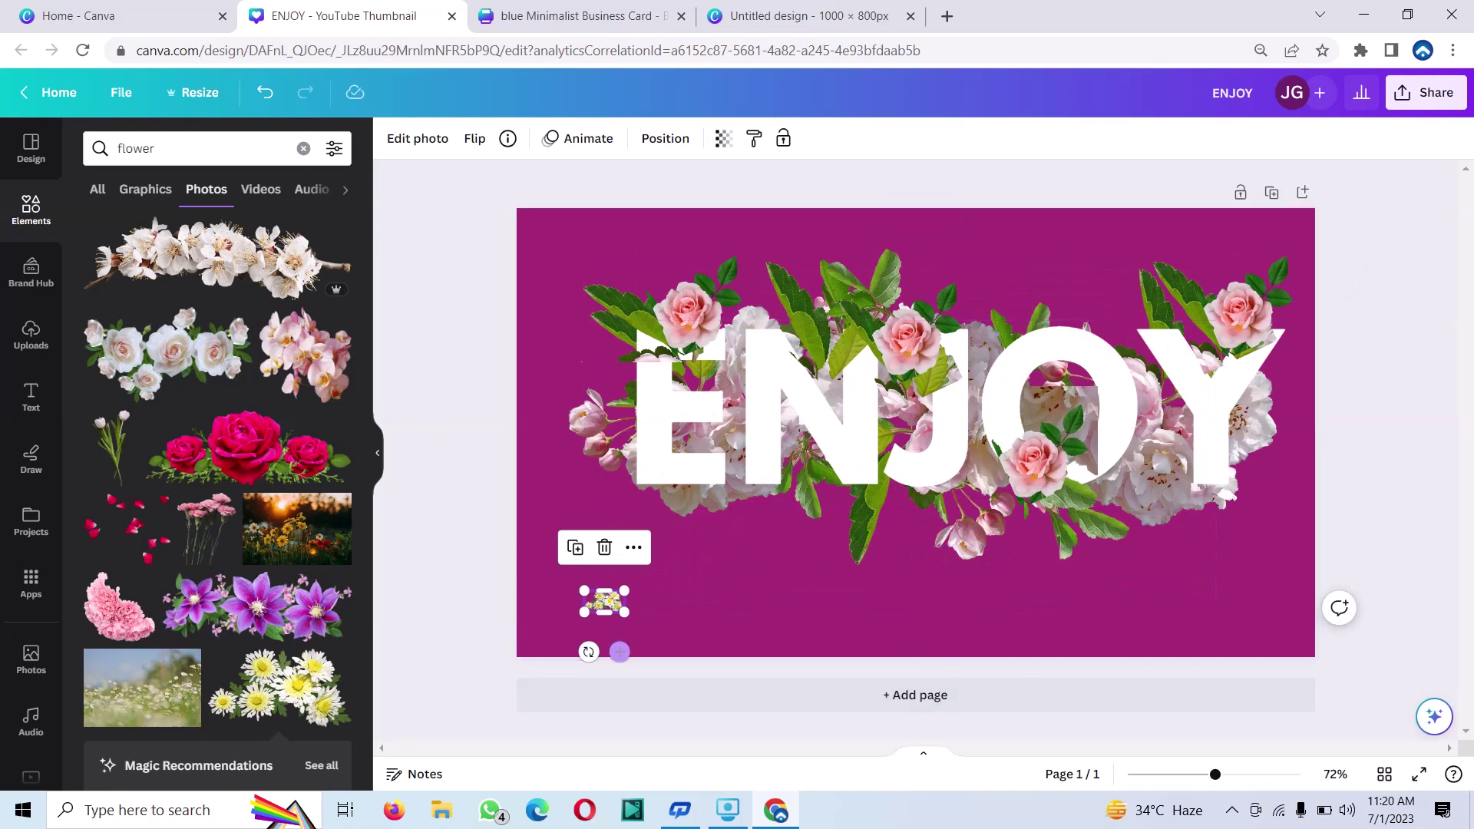
drag(619, 652, 1106, 463)
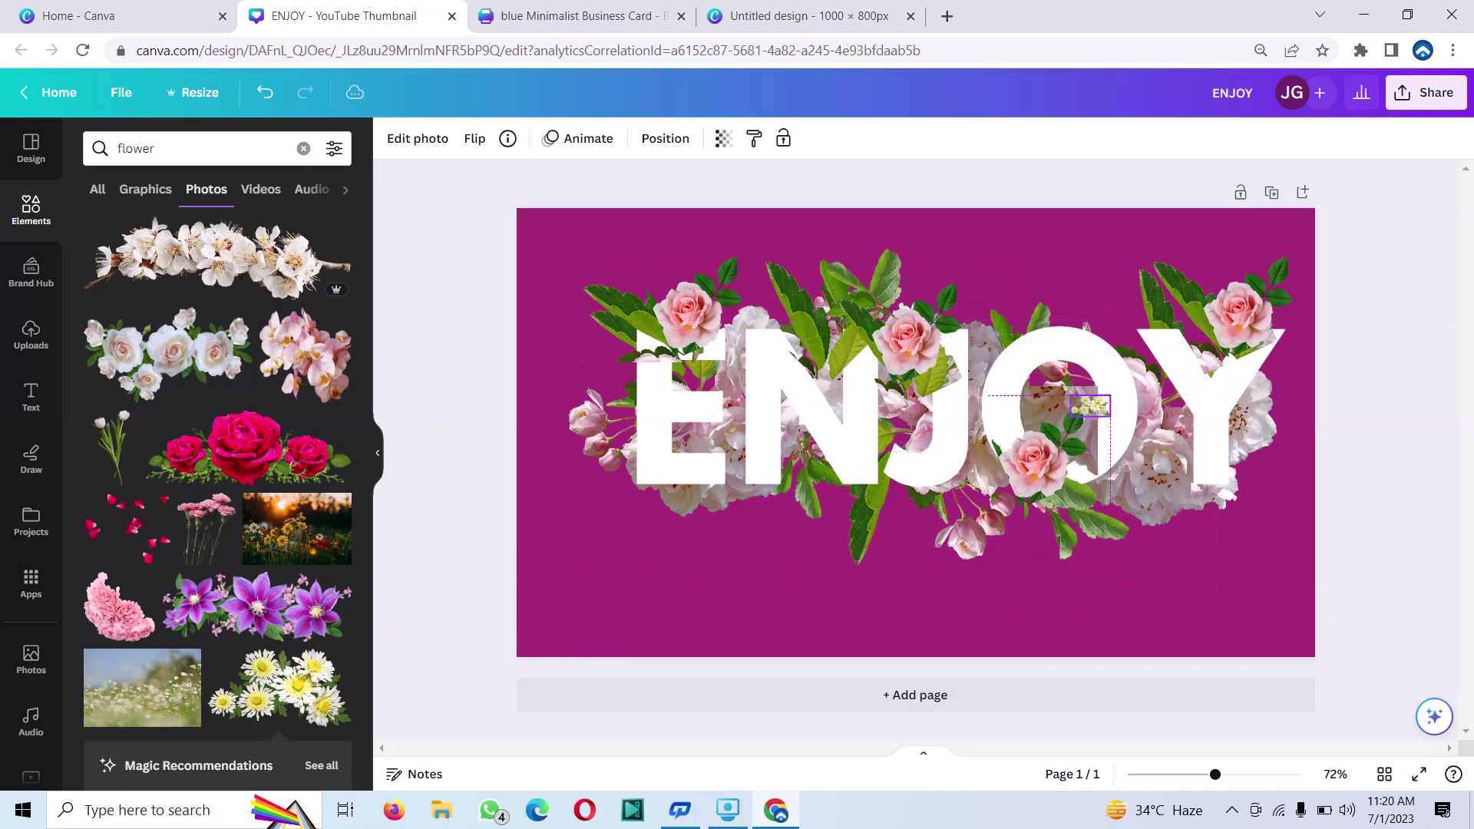
mouse_move(1110, 423)
mouse_down()
mouse_move(1167, 459)
mouse_move(1082, 434)
mouse_move(1103, 451)
mouse_up()
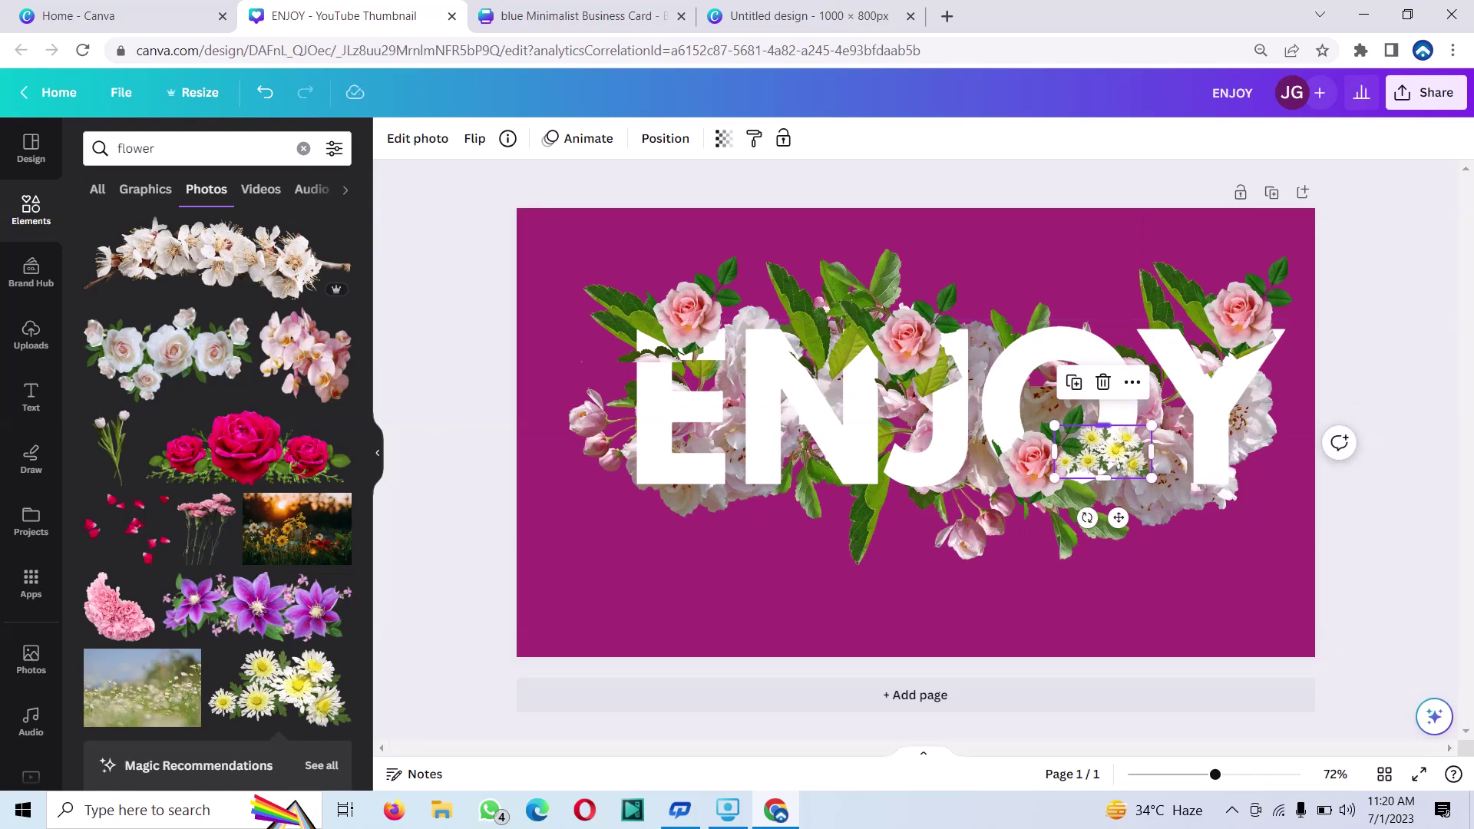
drag(1103, 452, 1121, 461)
click(1121, 460)
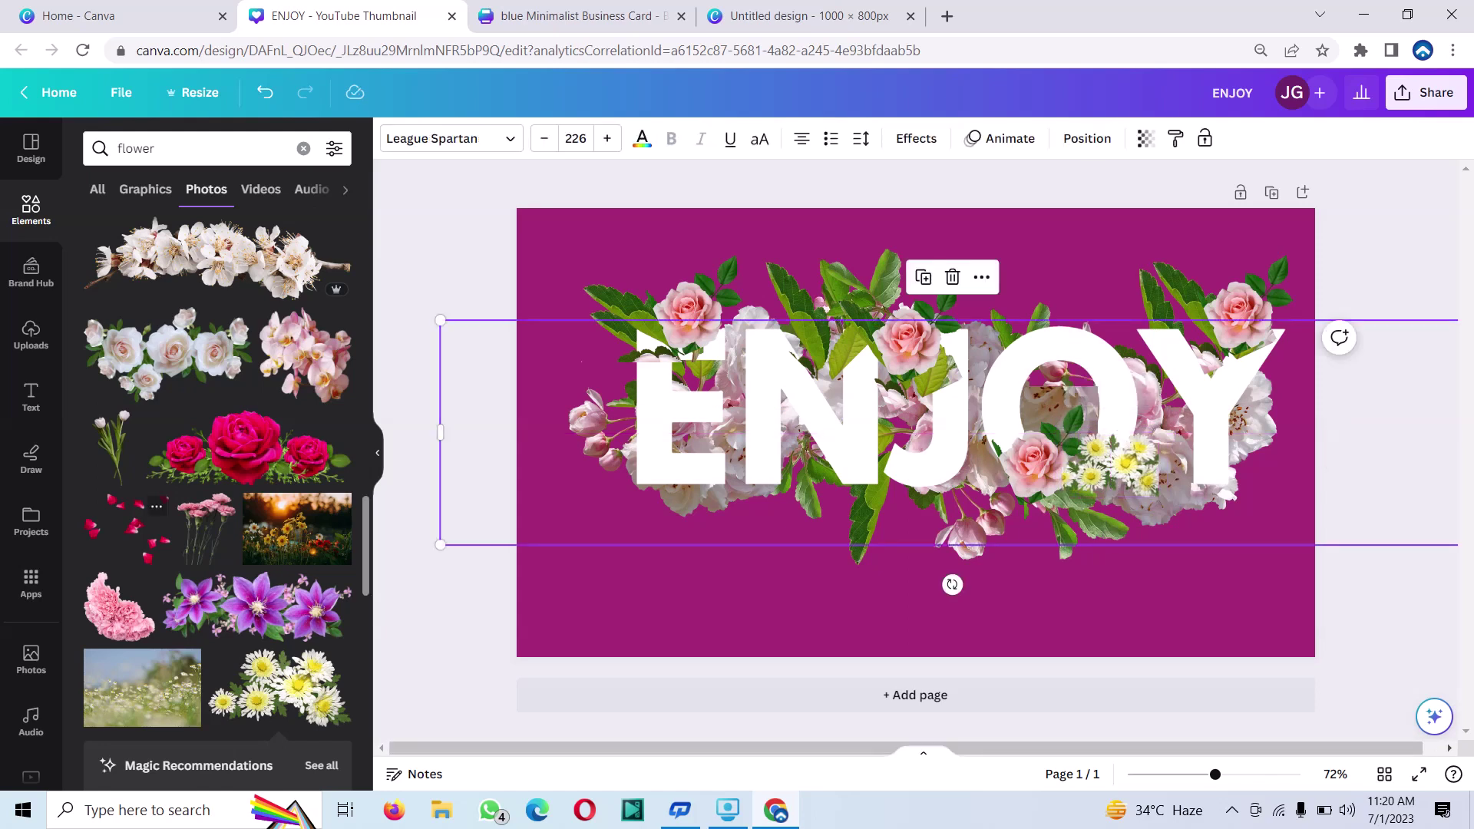
Add the red roses photo as a small strip sent behind the E and N.
click(246, 449)
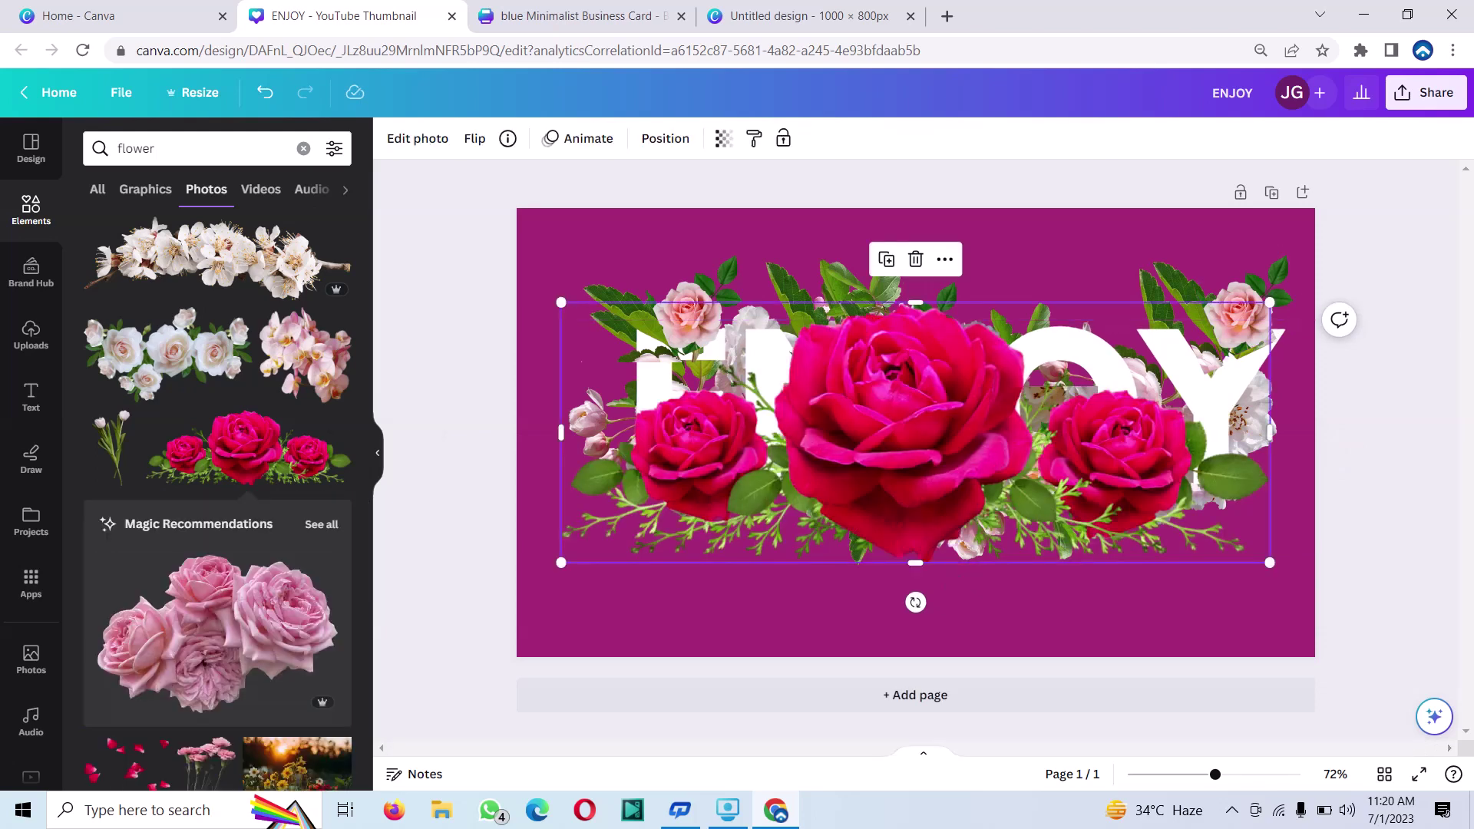
drag(1270, 302, 834, 463)
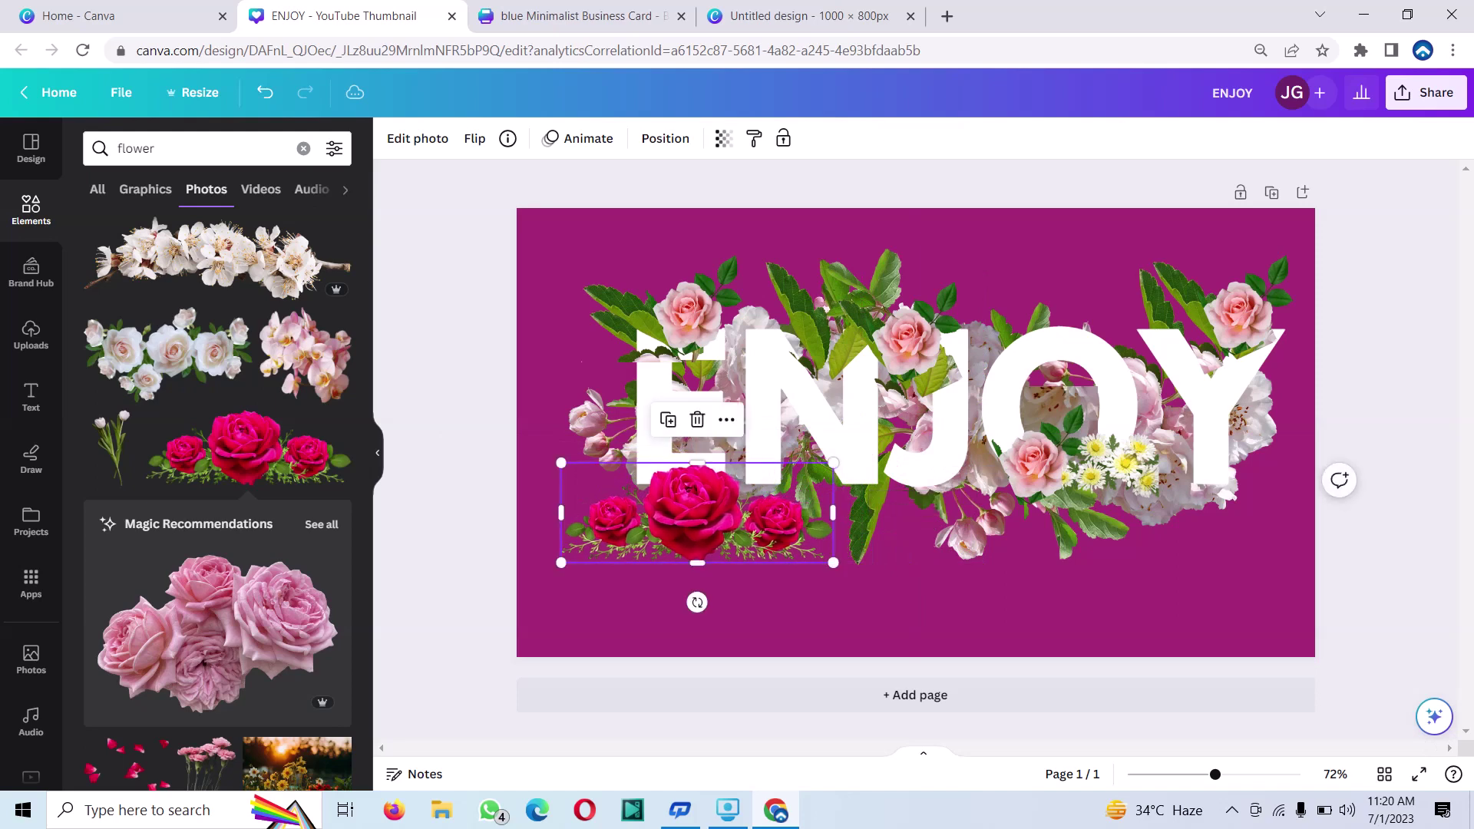
mouse_move(697, 513)
mouse_down()
mouse_move(813, 502)
mouse_move(753, 495)
mouse_up()
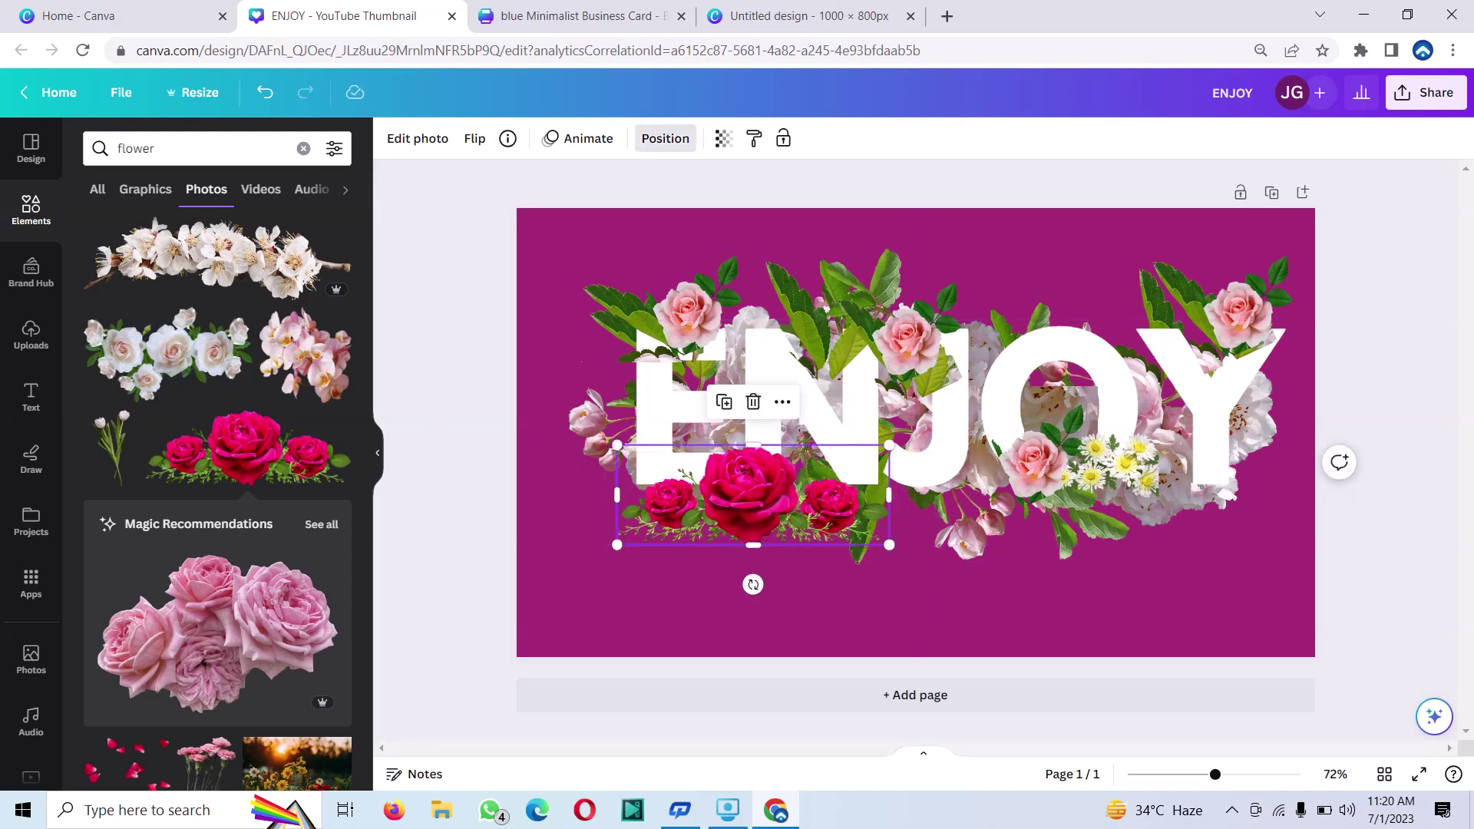
click(665, 138)
click(273, 218)
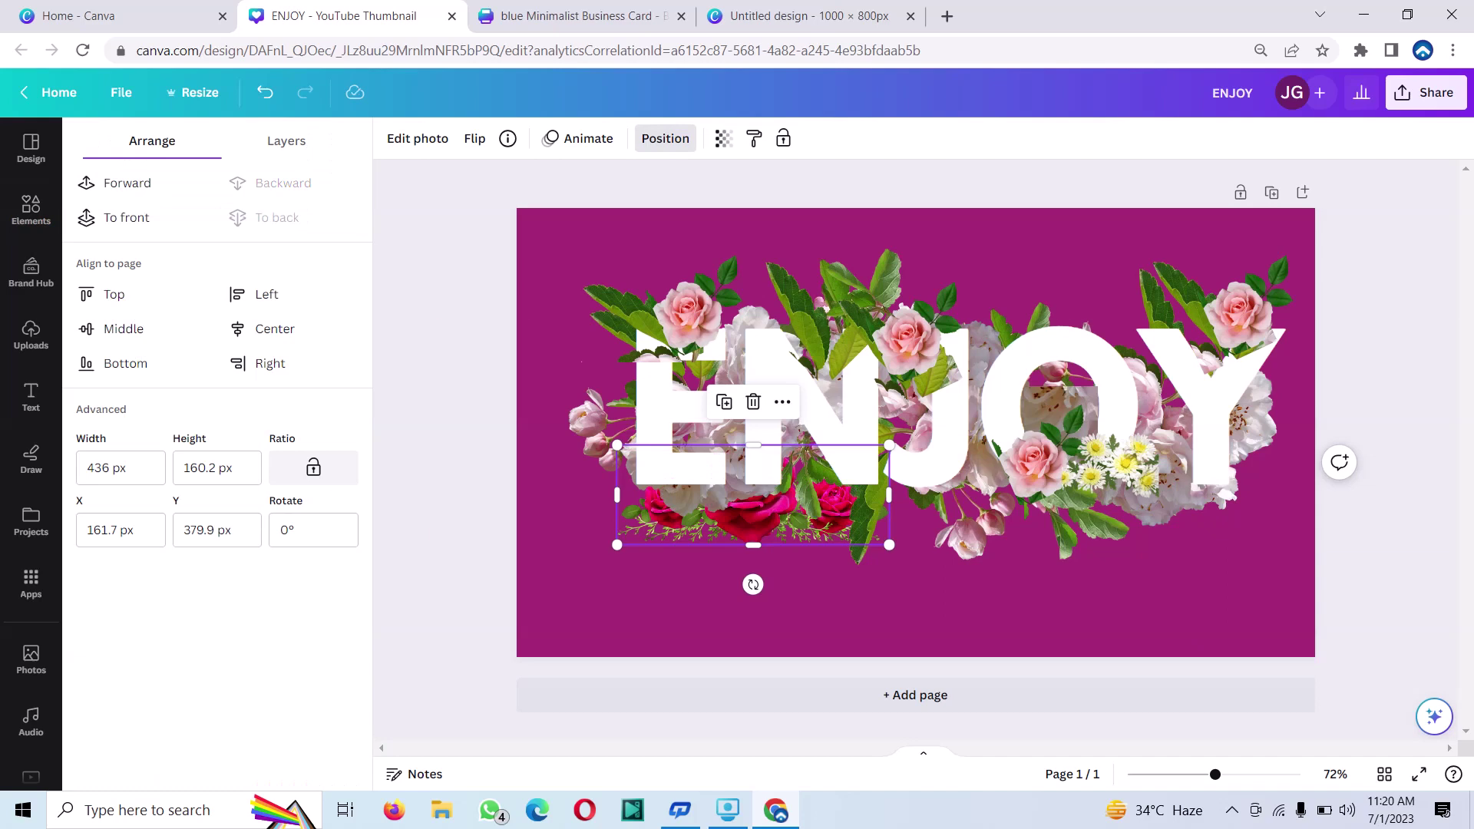
mouse_move(752, 495)
mouse_down()
mouse_move(861, 503)
mouse_move(732, 473)
mouse_up()
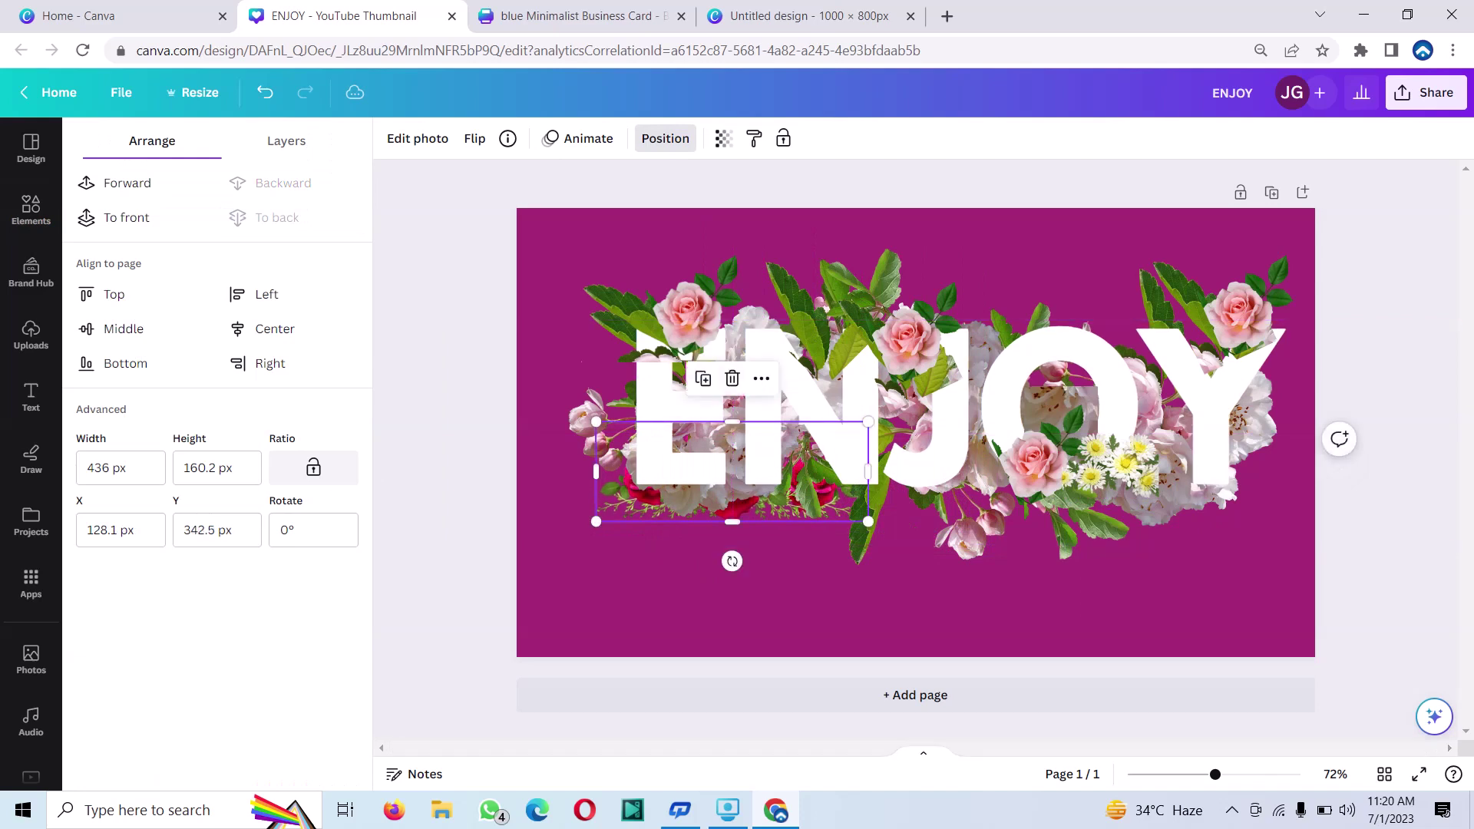
Duplicate the red roses and crop the copy down to a single rose.
click(702, 378)
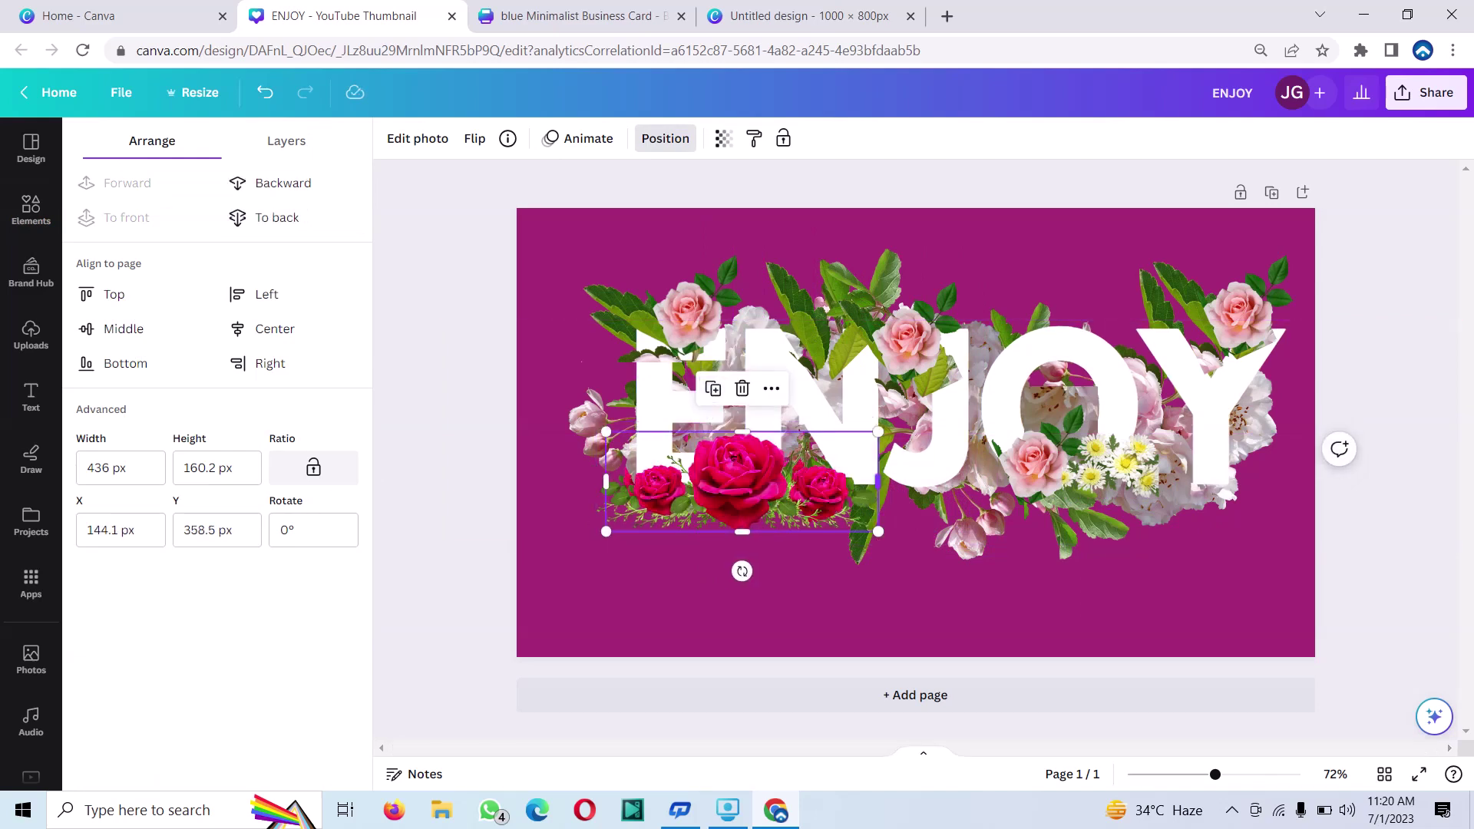
drag(878, 481, 772, 482)
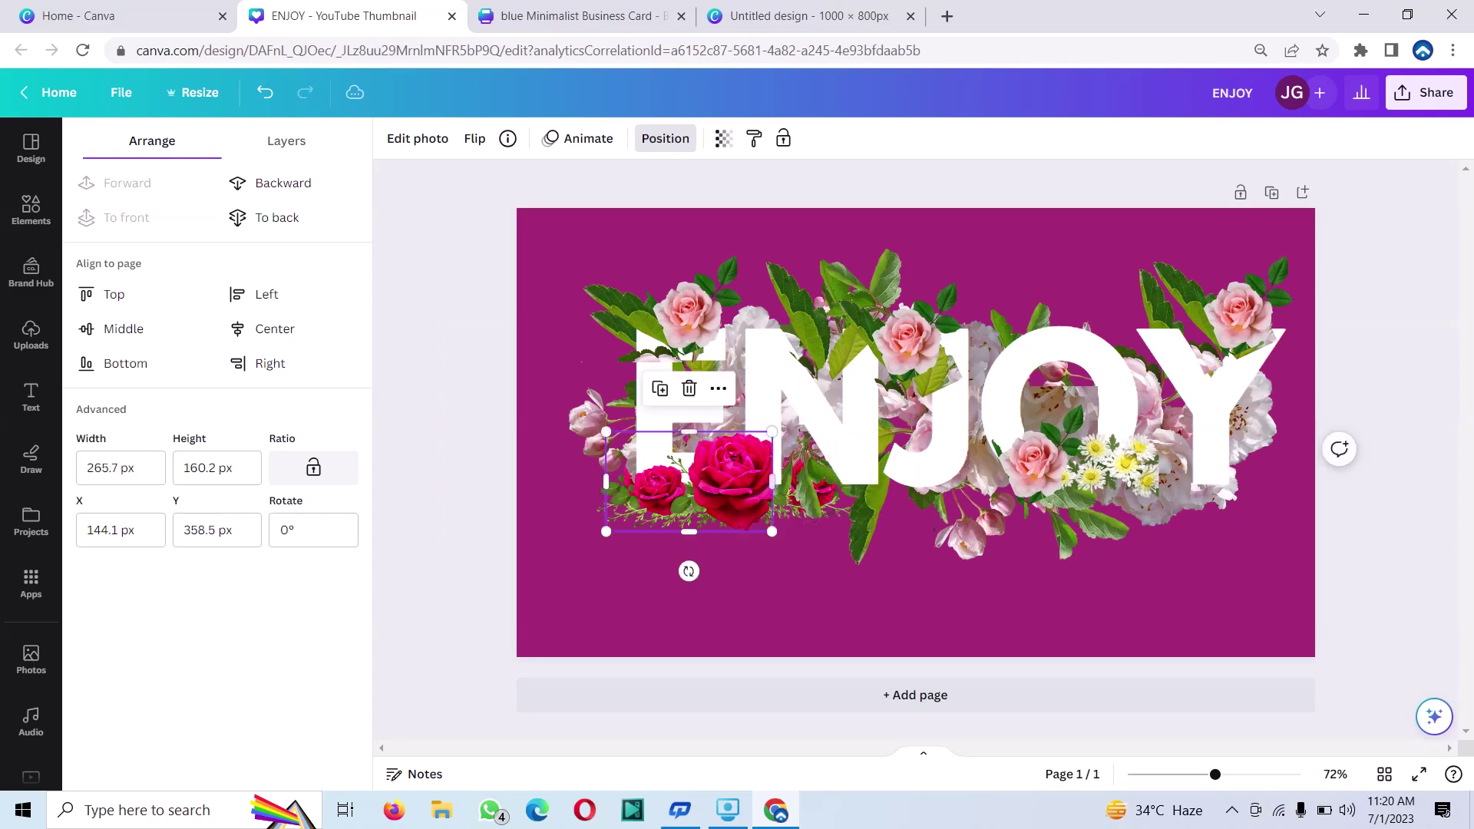
drag(606, 481, 764, 471)
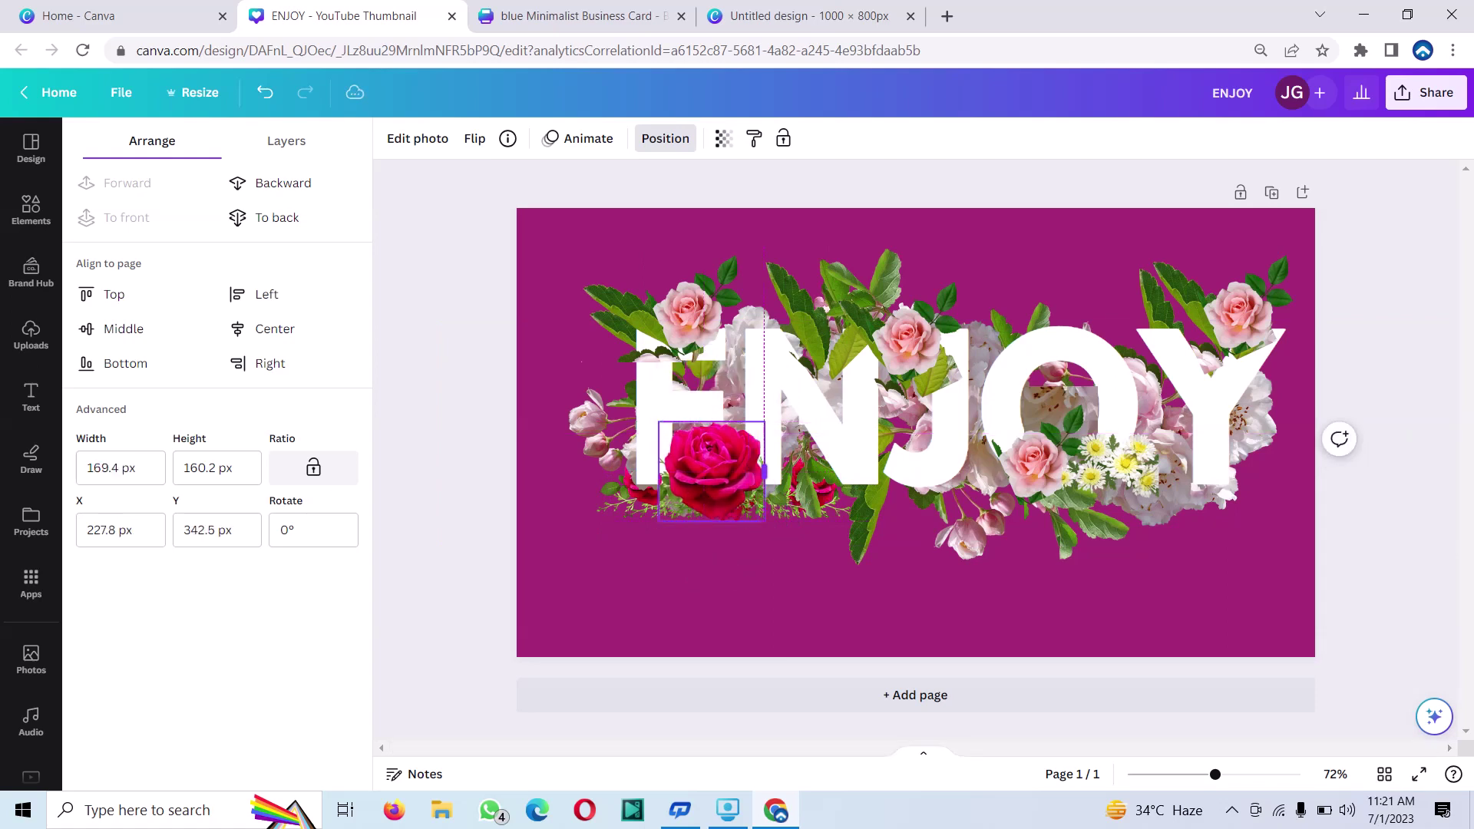
Remove an accidental ENJOY duplicate and move the single red rose into the O.
click(657, 460)
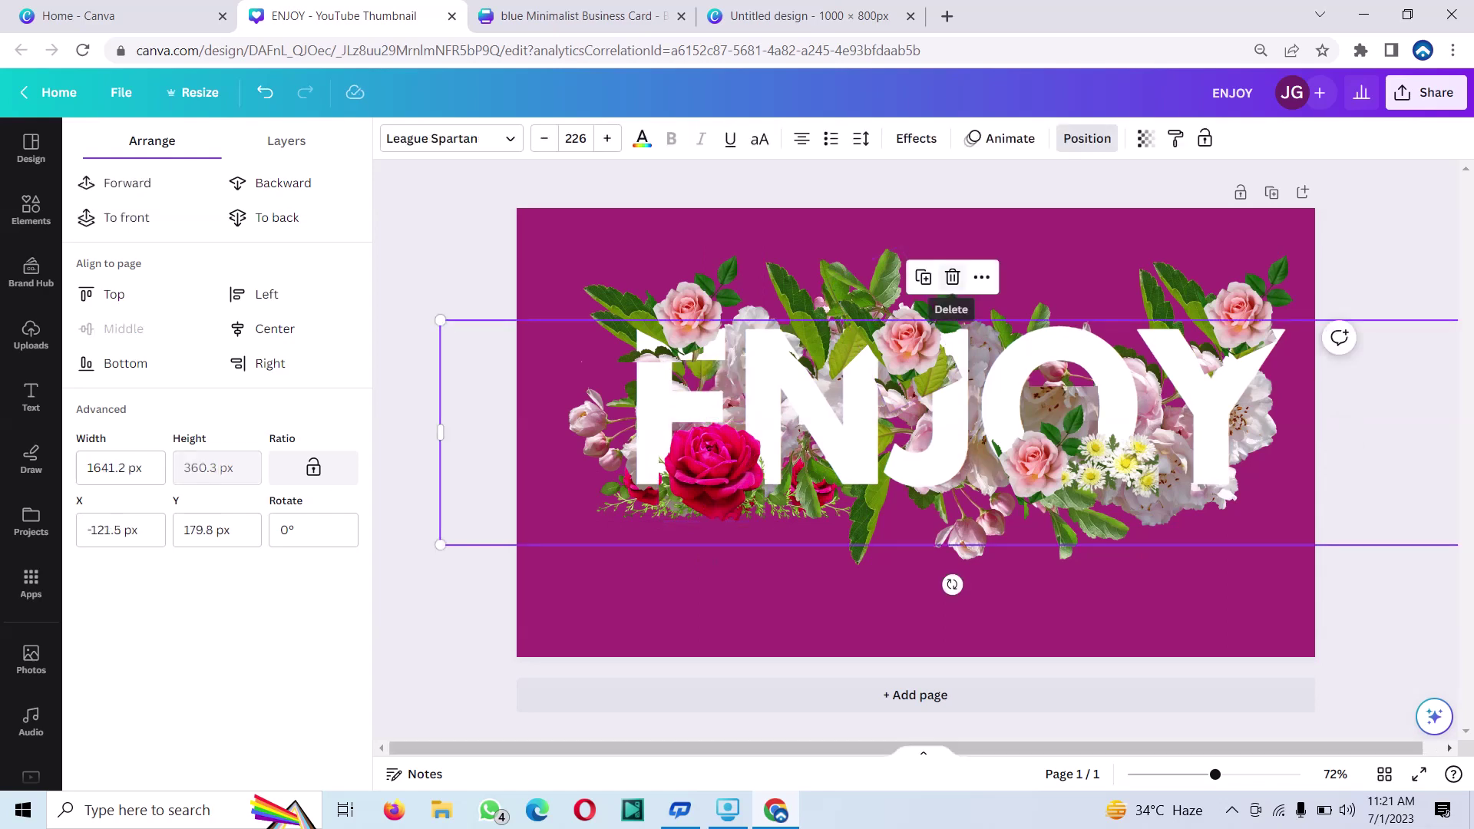
click(923, 277)
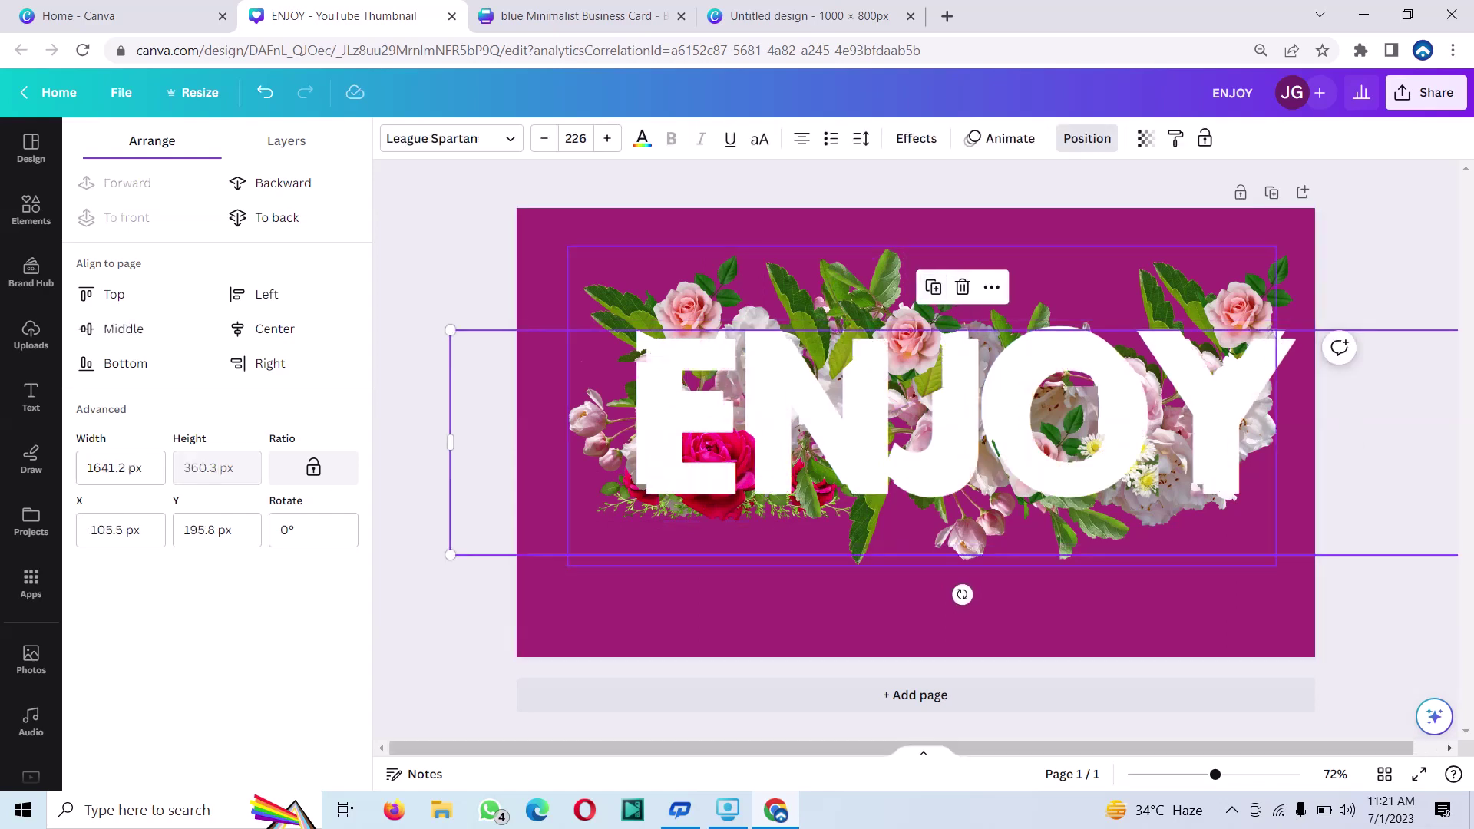
click(963, 287)
click(710, 468)
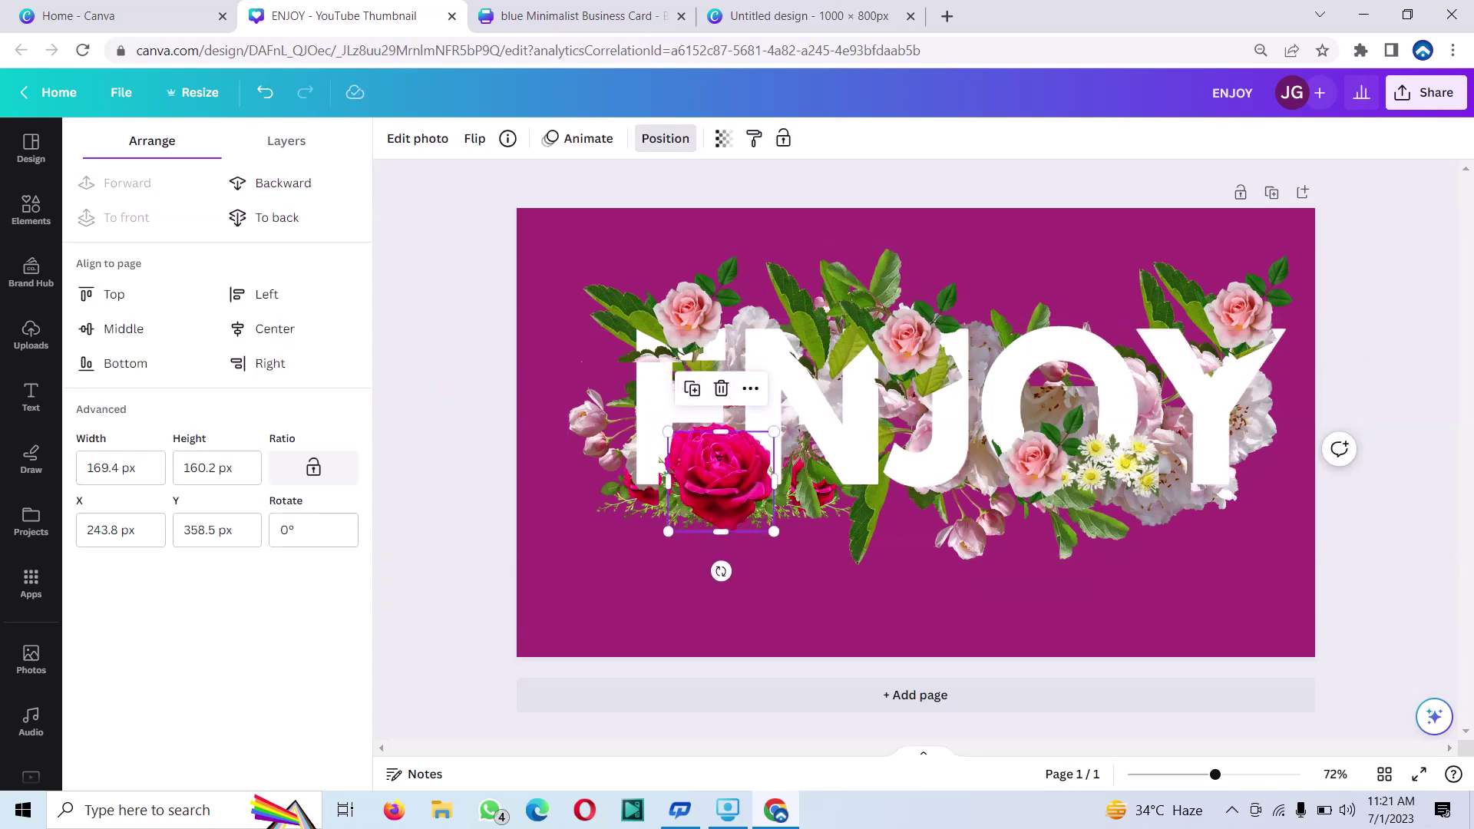
drag(710, 469, 1080, 419)
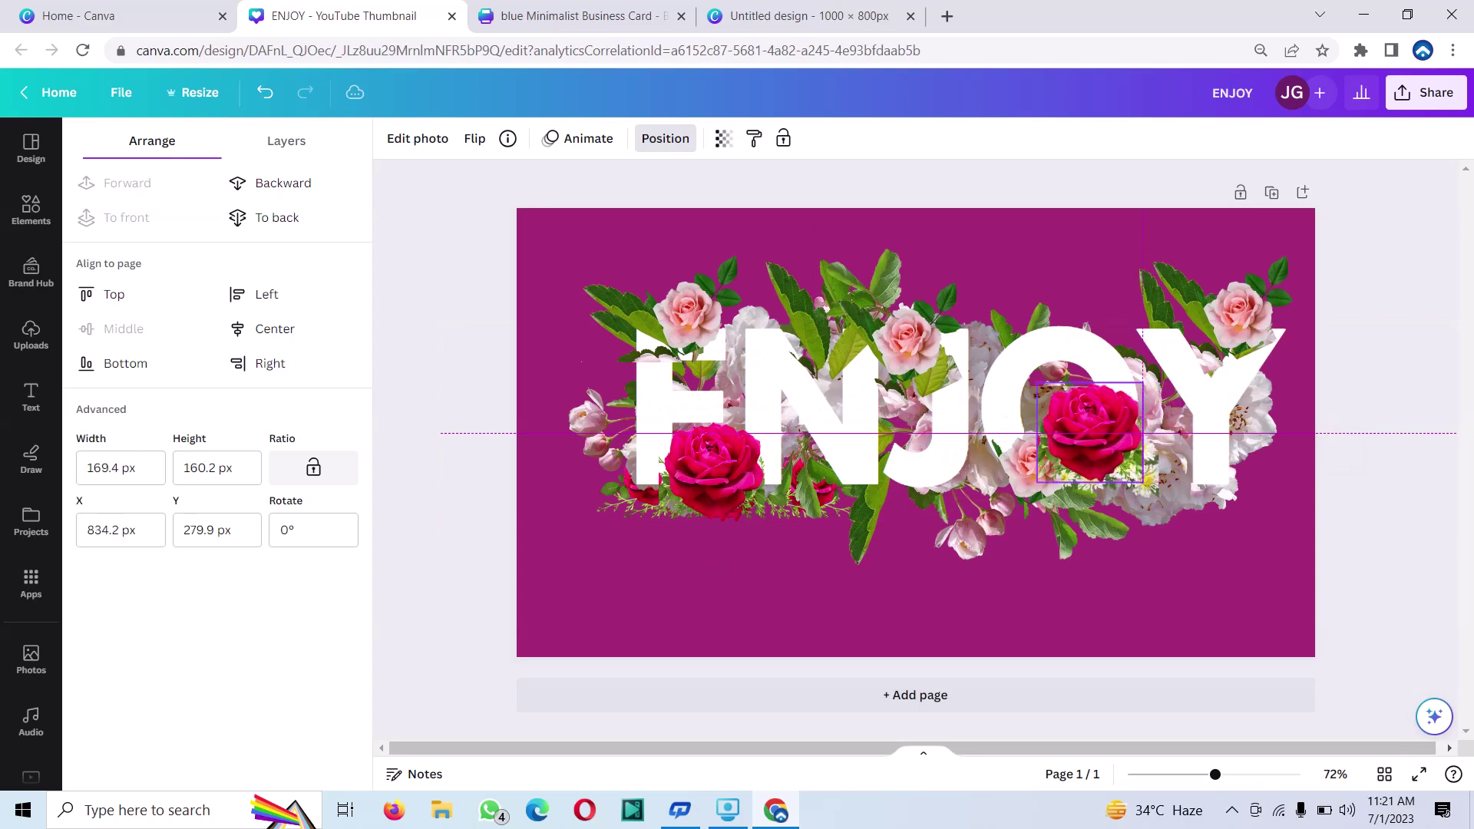
Nudge the red rose at the base of the E slightly to the right.
click(998, 361)
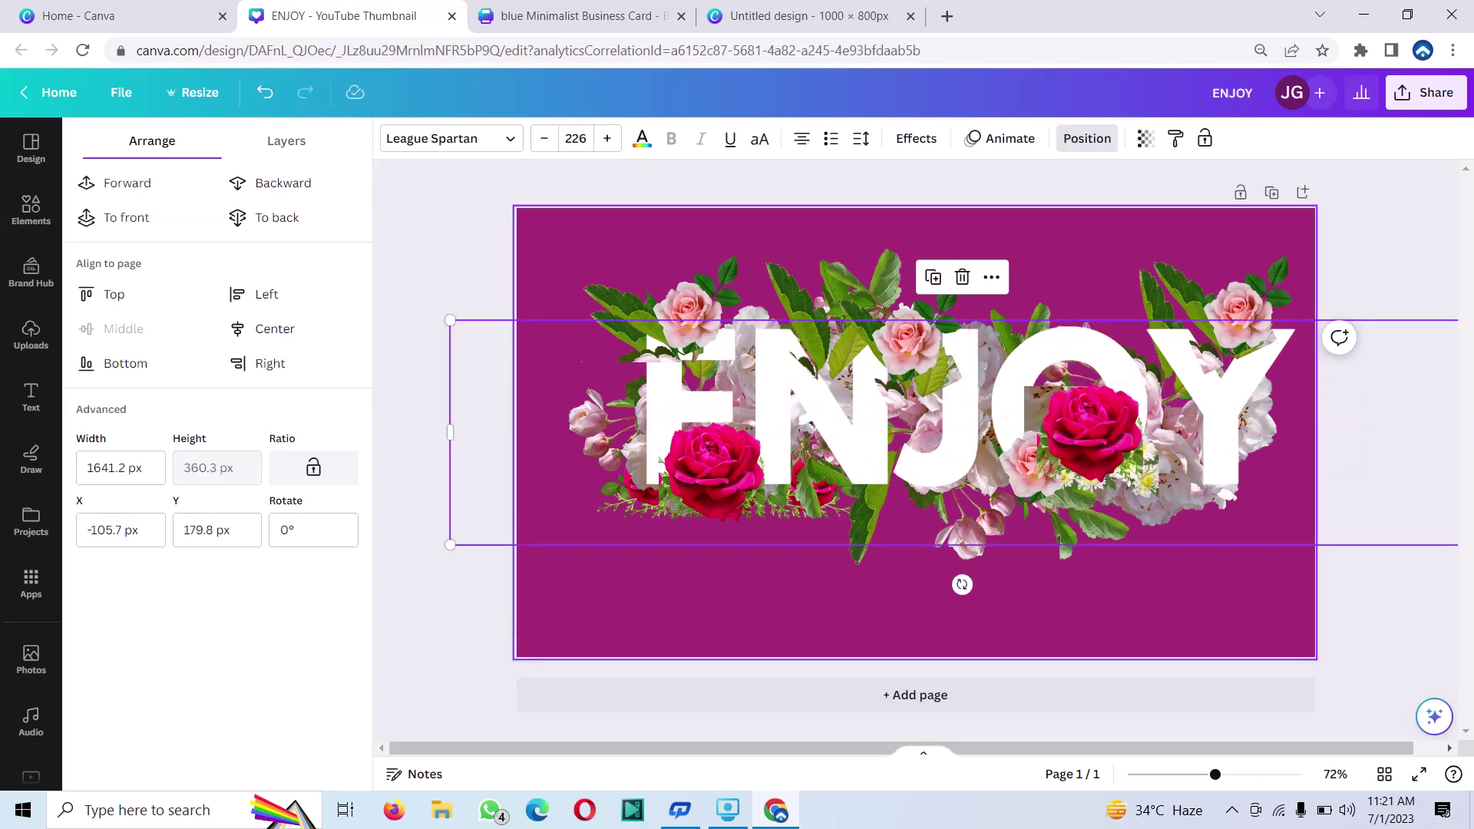
key(Escape)
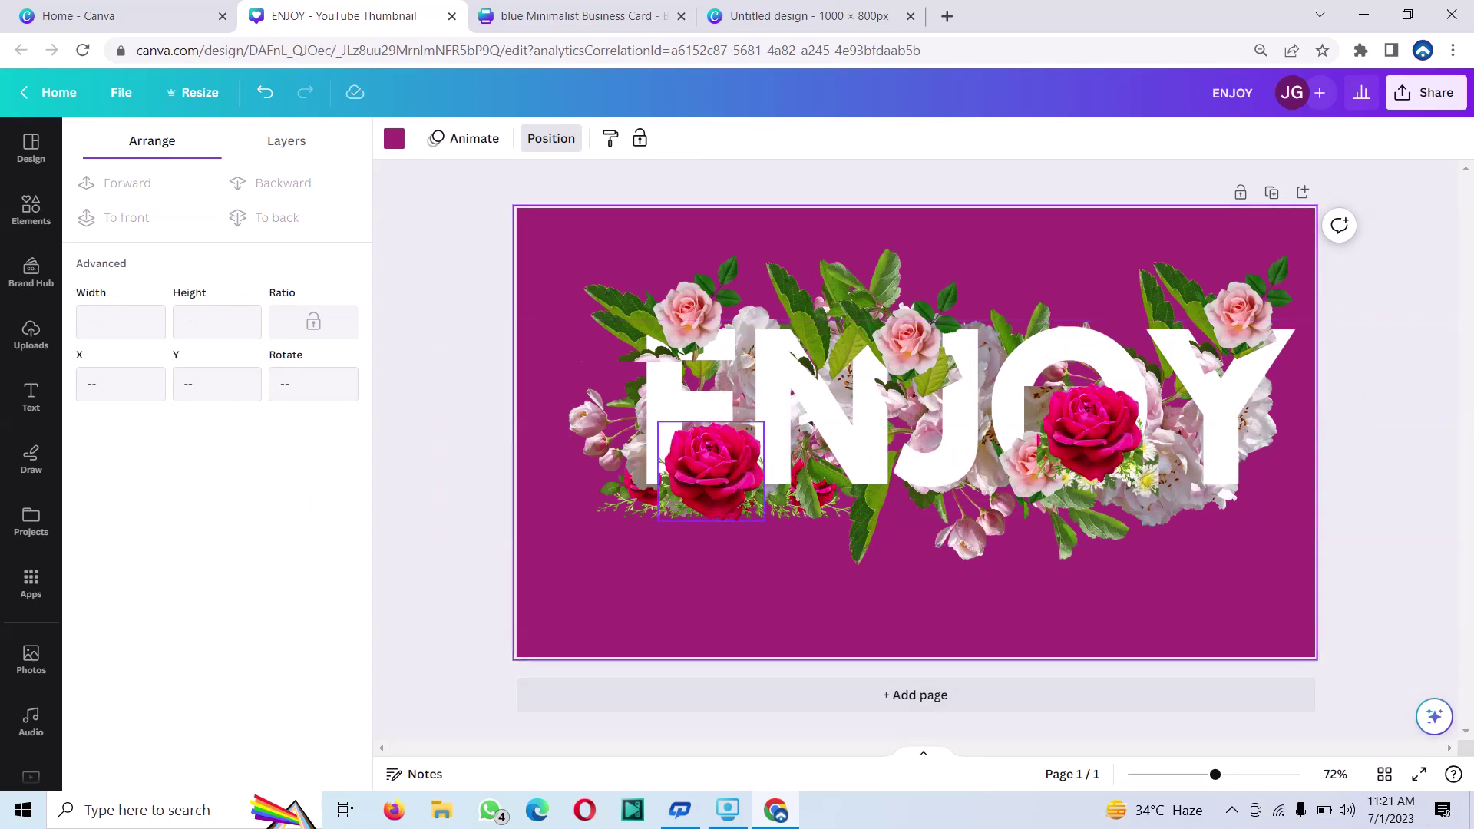
drag(711, 471, 745, 461)
click(743, 371)
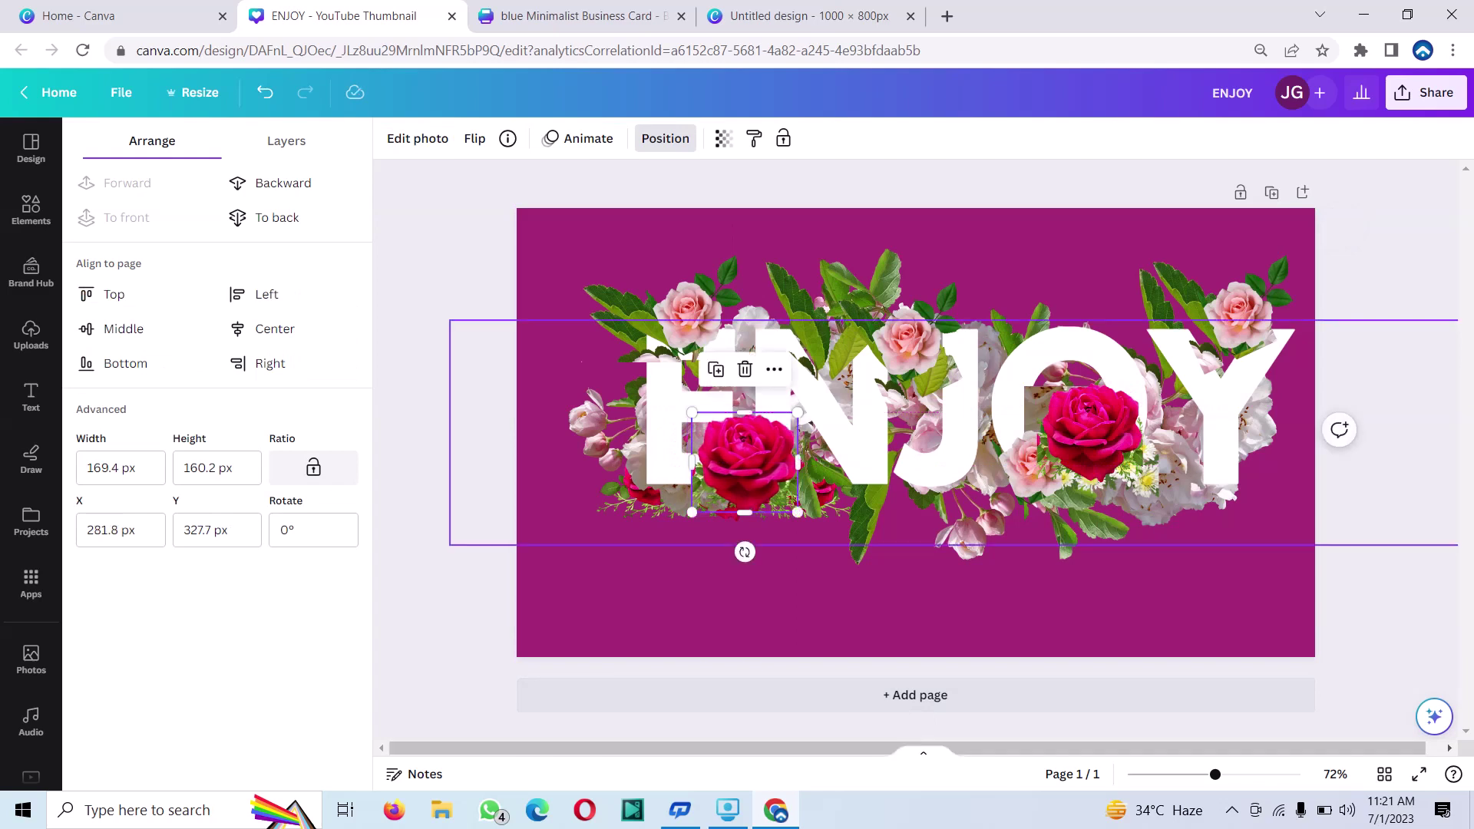